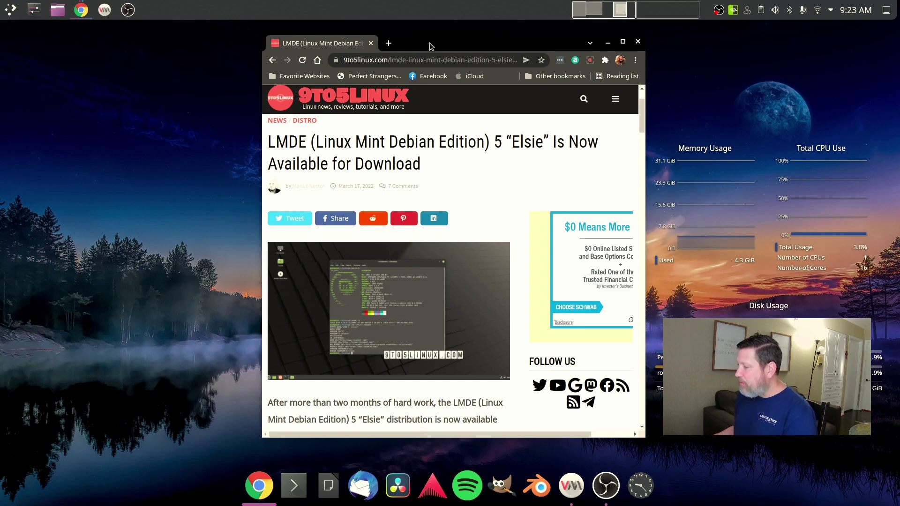
Move the browser aside and select the LMDE5 virtual machine in Virtual Machine Manager
{"action": "left_click_drag", "start_coordinate": [427, 42], "coordinate": [0, 41]}
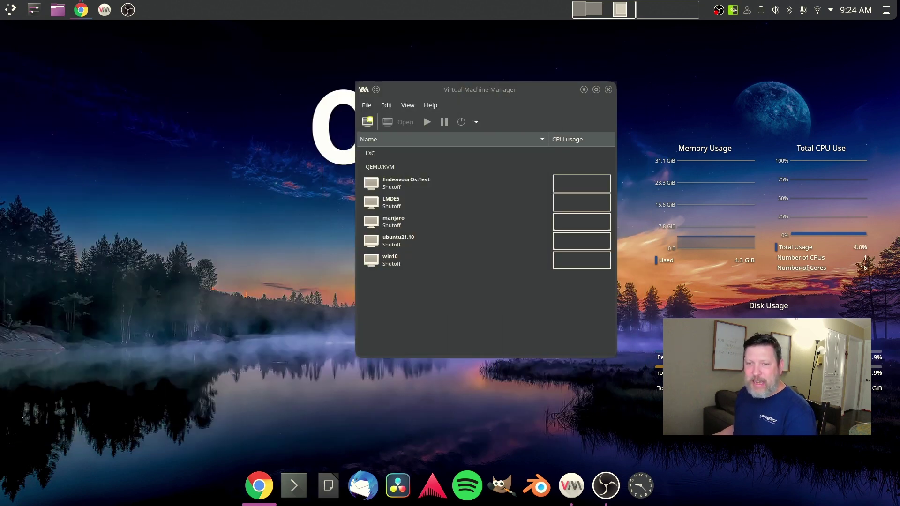
{"action": "left_click", "coordinate": [408, 206]}
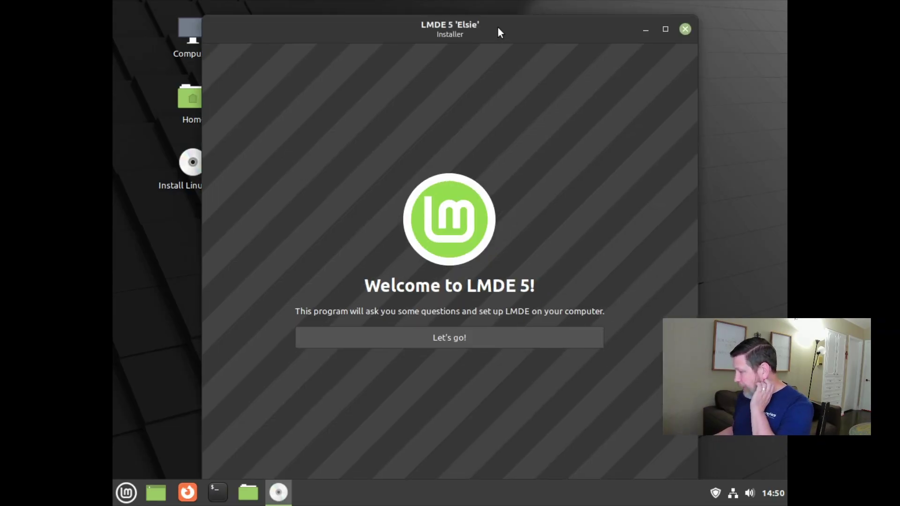
Begin setup and accept English (US), the America/Chicago timezone and the English (US) keyboard
{"action": "left_click_drag", "start_coordinate": [498, 24], "coordinate": [504, 15]}
{"action": "left_click", "coordinate": [474, 324]}
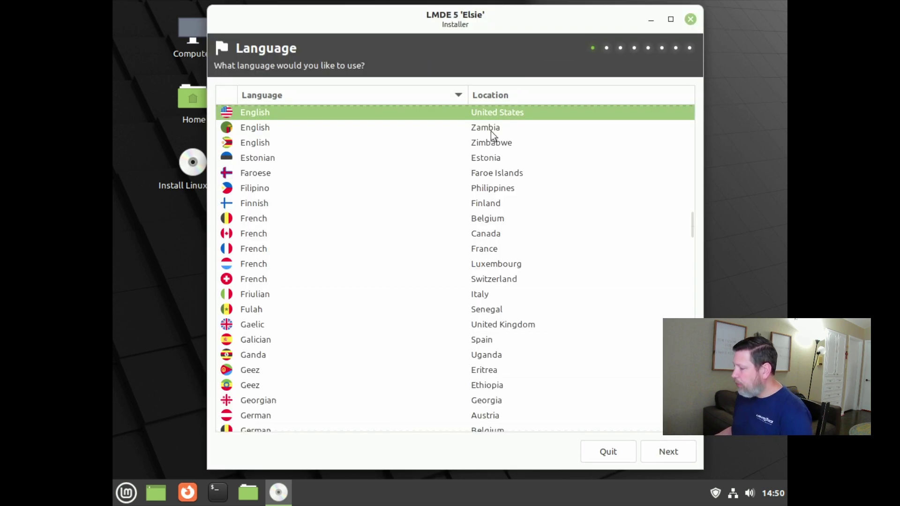
{"action": "left_click", "coordinate": [660, 454]}
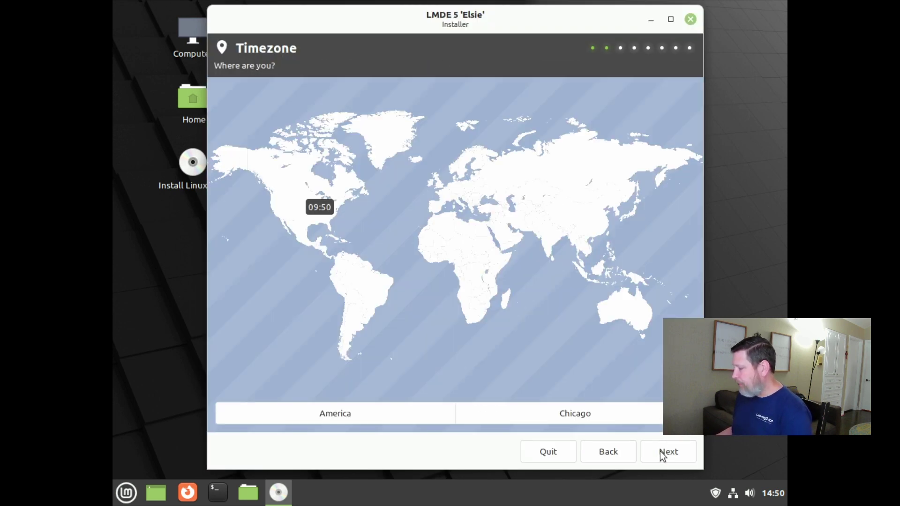
{"action": "left_click", "coordinate": [658, 453]}
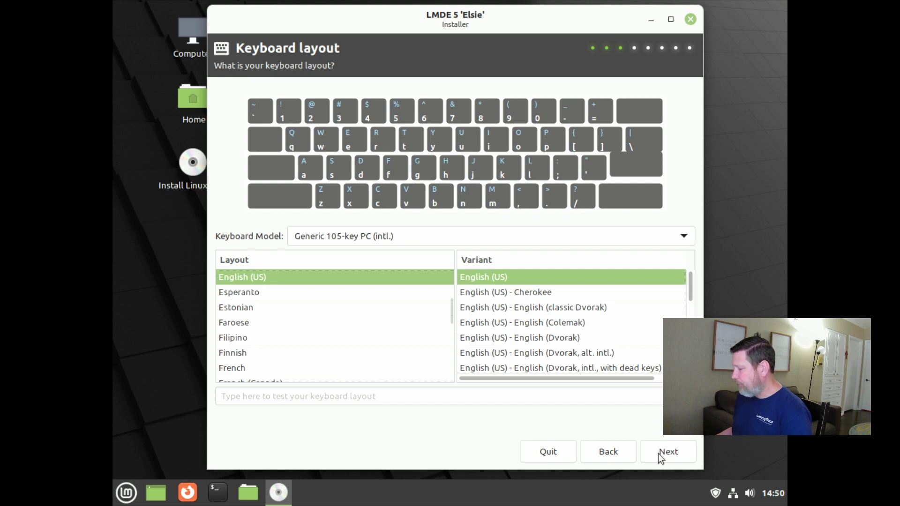
{"action": "left_click", "coordinate": [658, 454]}
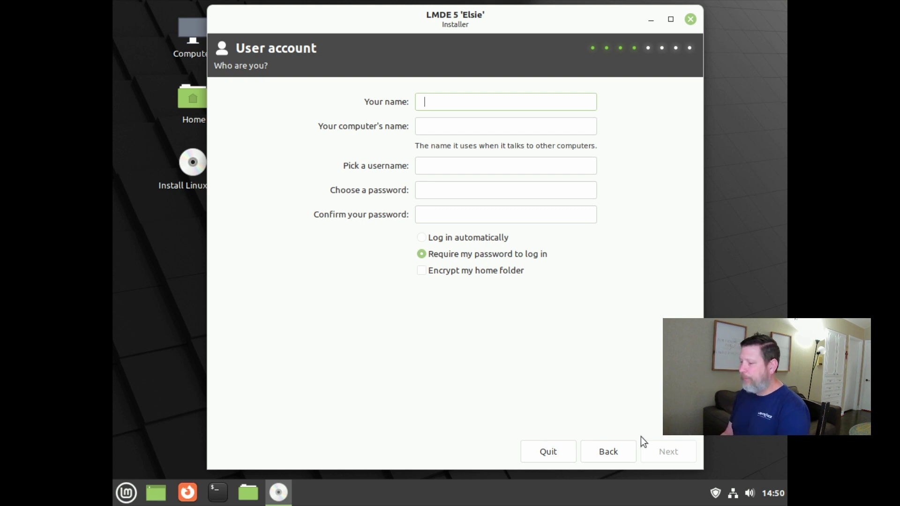
Enter the user's name, a computer name and a matching password on the User account page
{"action": "type", "text": "jeremy"}
{"action": "key", "text": "Tab"}
{"action": "type", "text": "jeremy"}
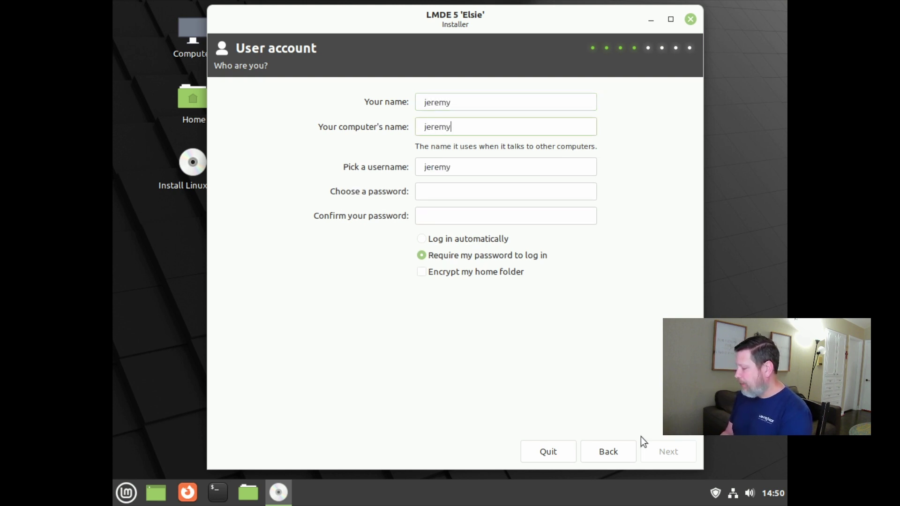
{"action": "type", "text": "-lmde"}
{"action": "key", "text": "Tab"}
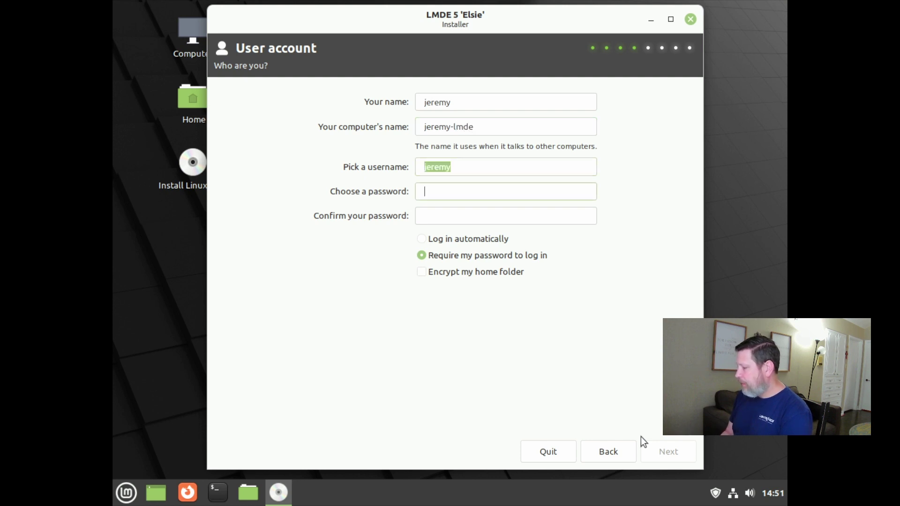
{"action": "type", "text": "*******"}
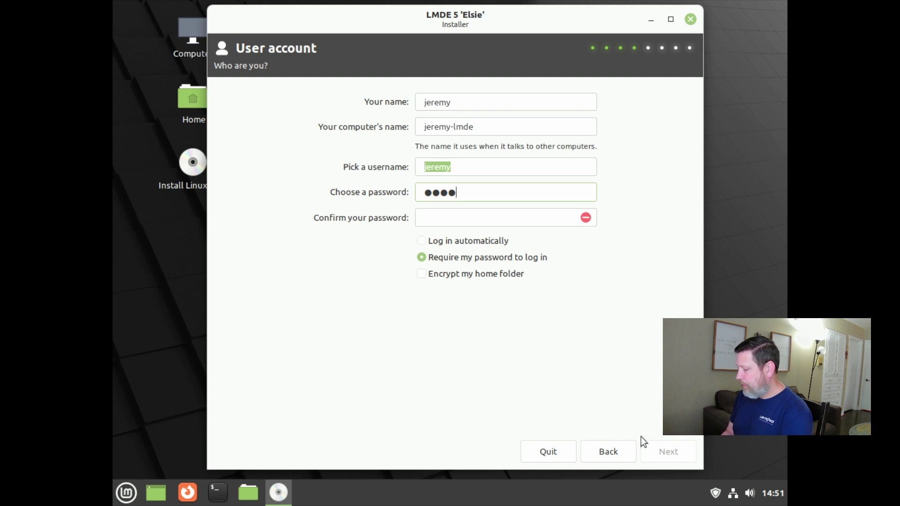
{"action": "type", "text": "***********"}
{"action": "key", "text": "Tab"}
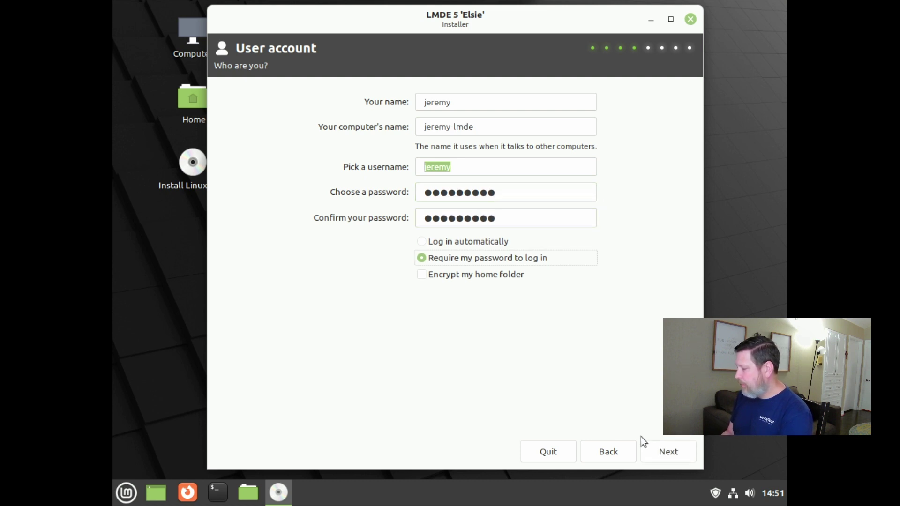
Choose automated installation erasing the vda disk, keep GRUB on /dev/vda, and start installing
{"action": "left_click", "coordinate": [673, 453]}
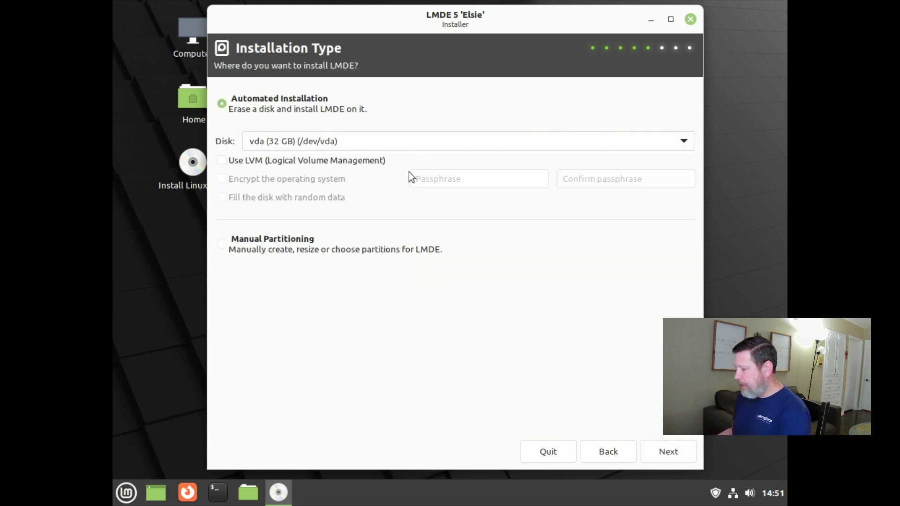
{"action": "left_click", "coordinate": [664, 452]}
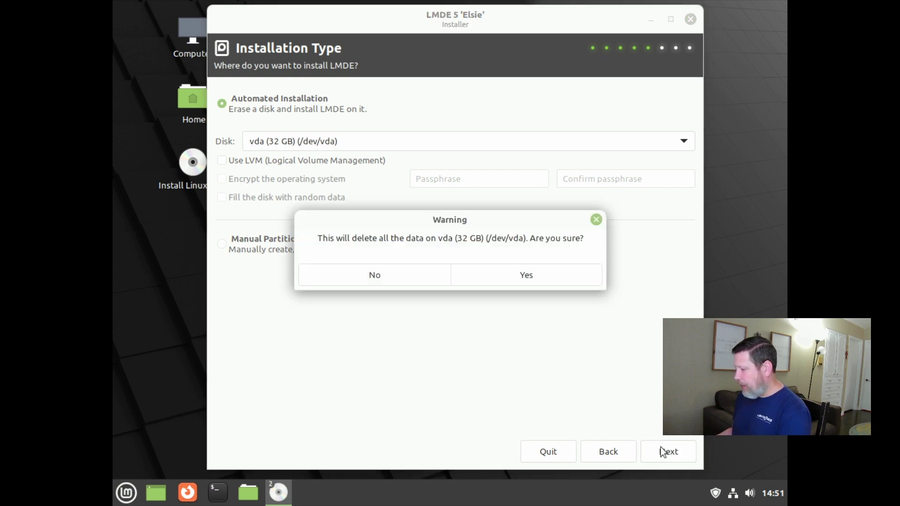
{"action": "left_click", "coordinate": [484, 282]}
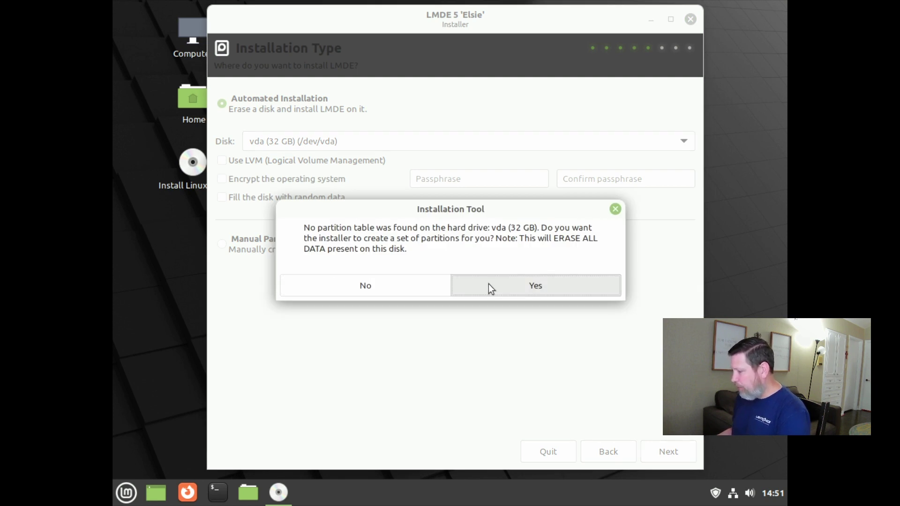
{"action": "left_click", "coordinate": [488, 284]}
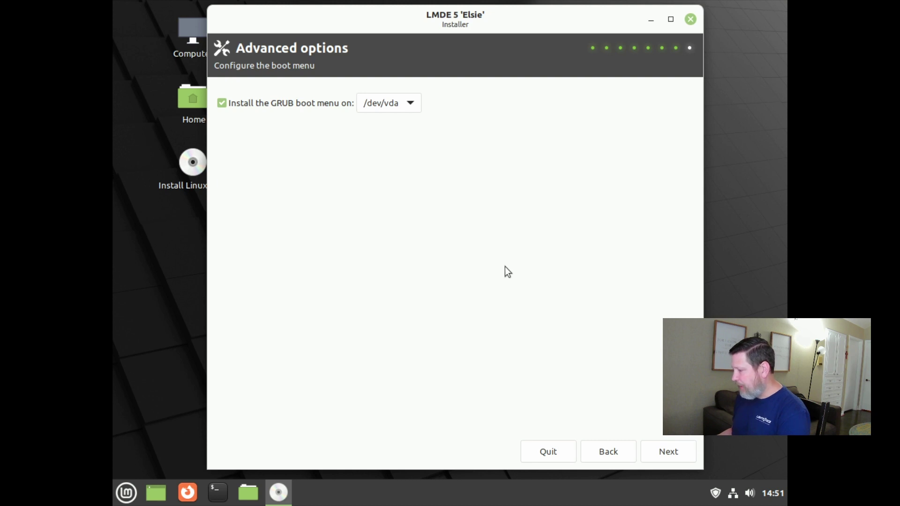
{"action": "left_click", "coordinate": [669, 451]}
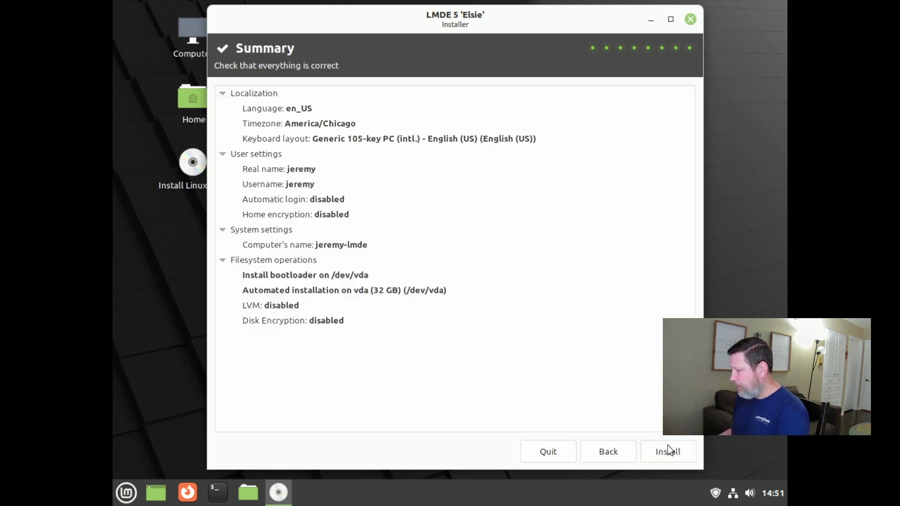
{"action": "left_click", "coordinate": [674, 451]}
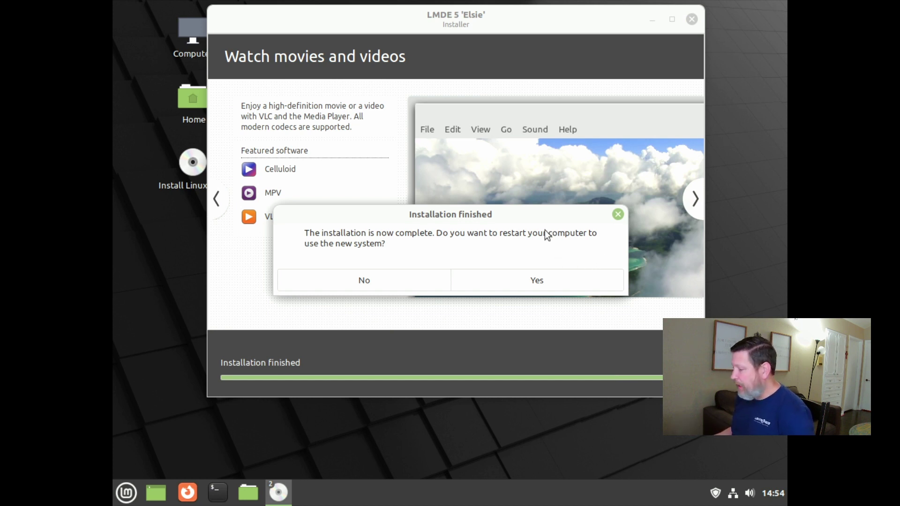
After the installation completes, agree to restart into the new system
{"action": "left_click", "coordinate": [512, 280]}
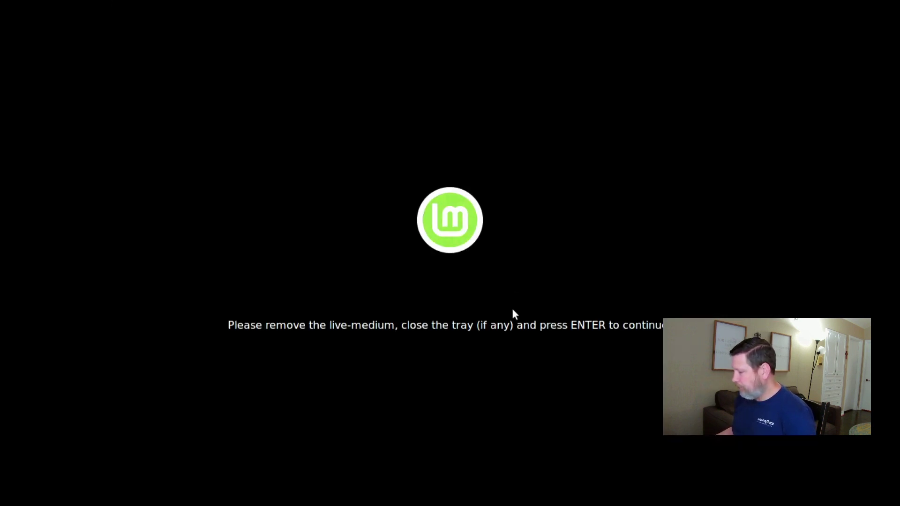
Continue past the remove-medium prompt, go full screen, and boot LMDE 5 Elsie from GRUB
{"action": "key", "text": "Return"}
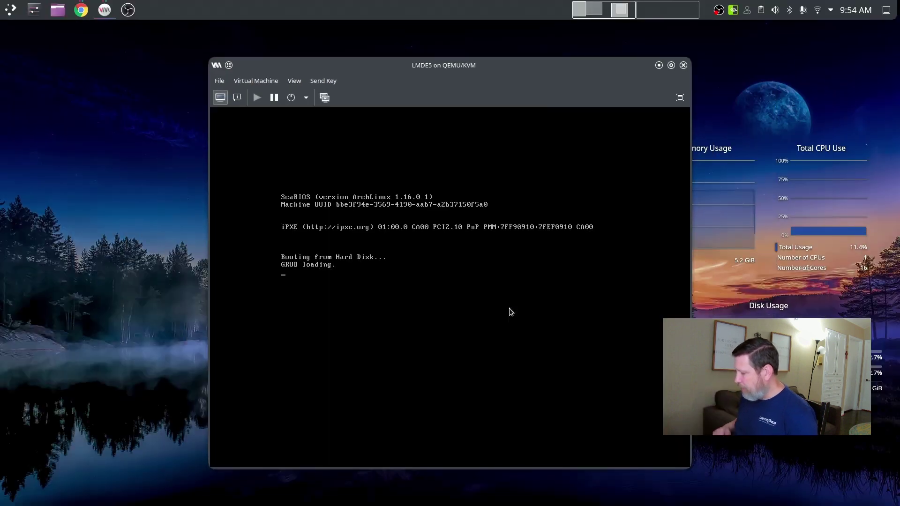
{"action": "left_click", "coordinate": [680, 98]}
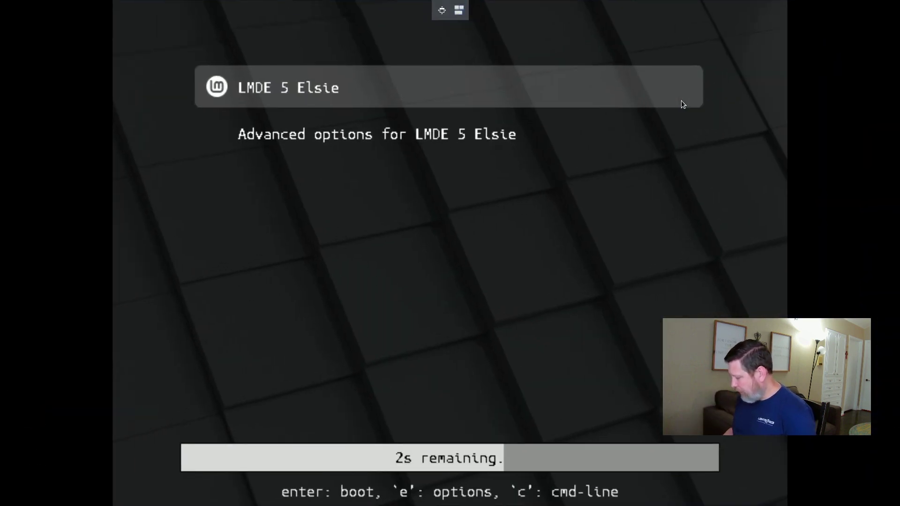
{"action": "key", "text": "Return"}
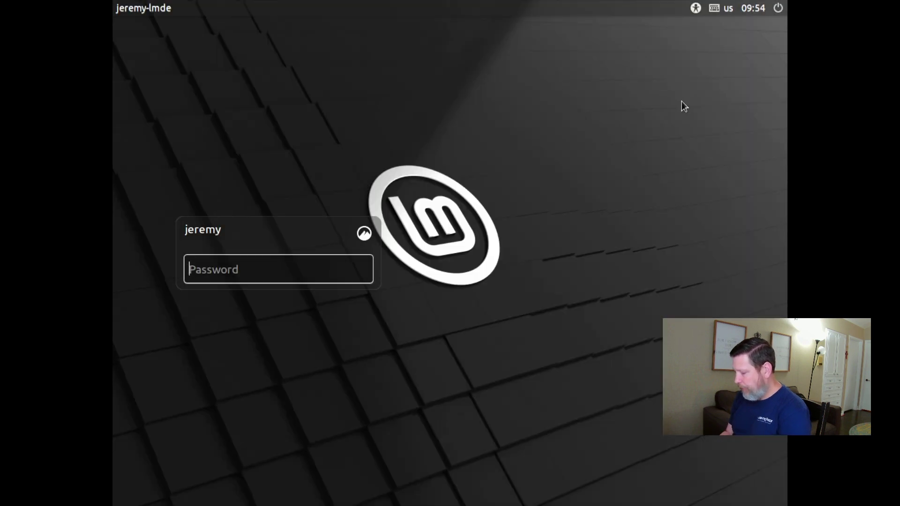
Log in with the account password, dismiss the video-driver warning, and move the Welcome window up
{"action": "type", "text": "•••••••••"}
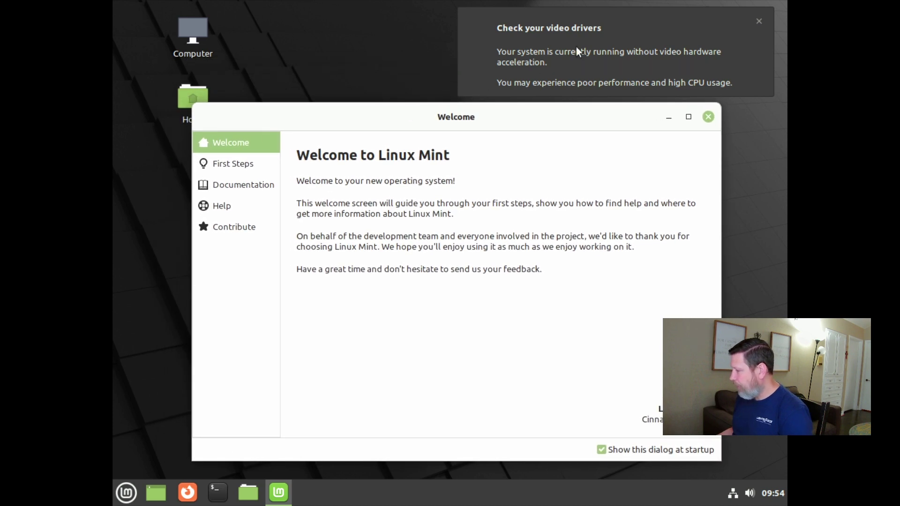
{"action": "left_click", "coordinate": [758, 21]}
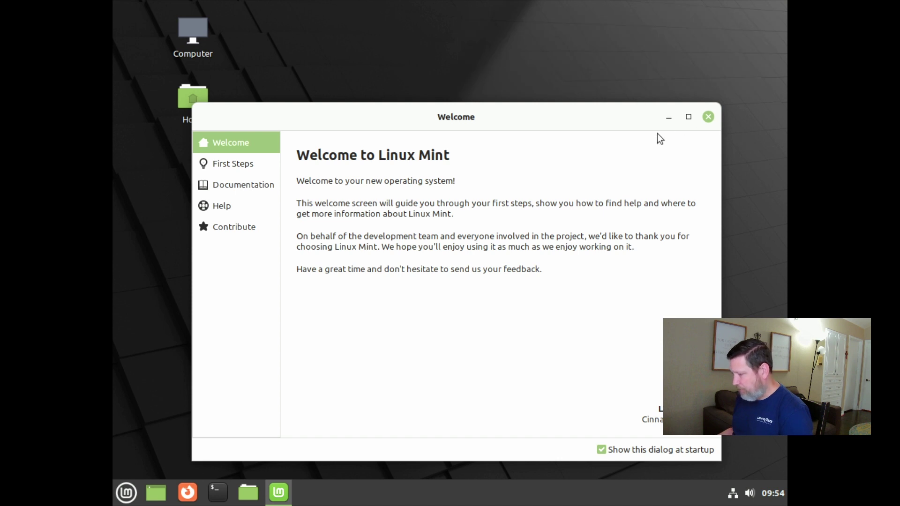
{"action": "left_click_drag", "start_coordinate": [357, 122], "coordinate": [356, 86]}
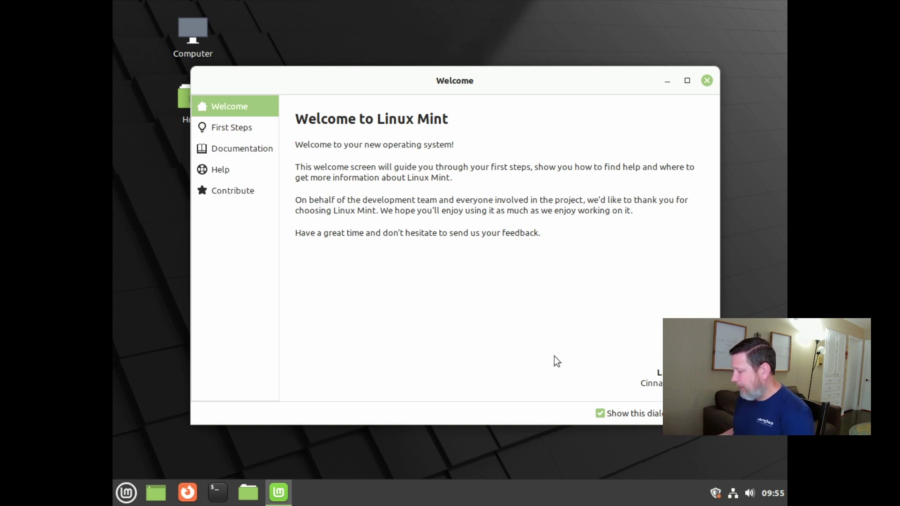
On First Steps, try the orange accent, settle on blue, and switch to the dark theme
{"action": "left_click", "coordinate": [245, 131]}
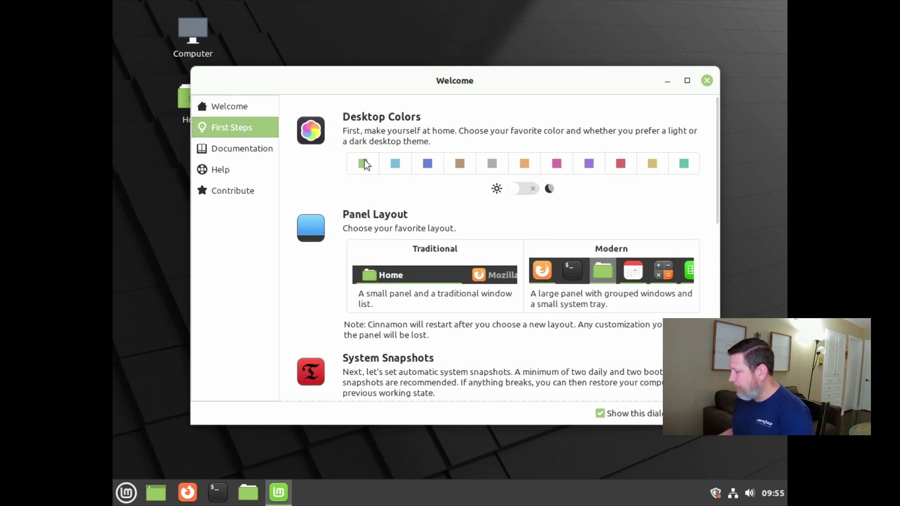
{"action": "left_click", "coordinate": [394, 164]}
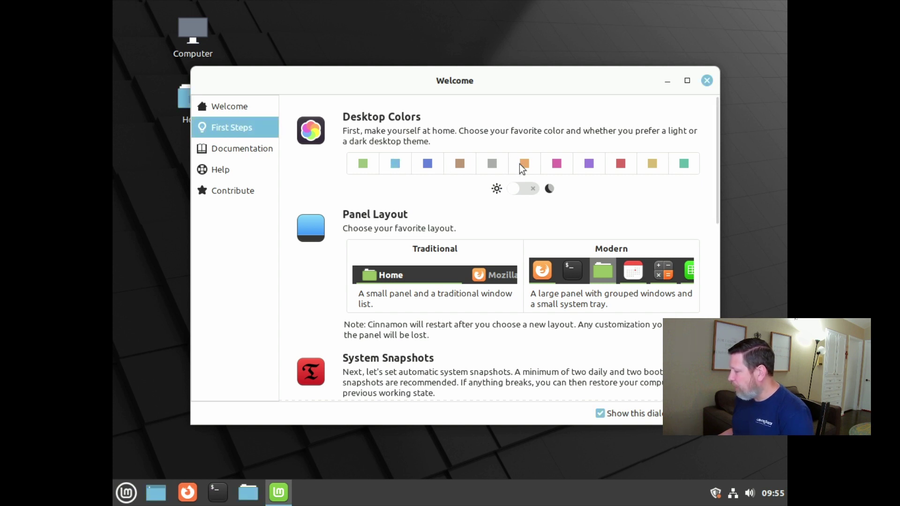
{"action": "left_click", "coordinate": [523, 164]}
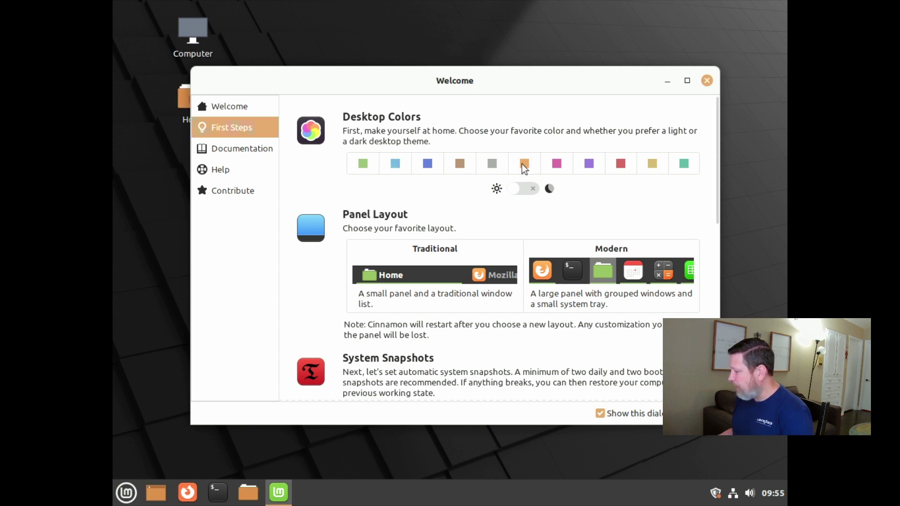
{"action": "left_click", "coordinate": [422, 167]}
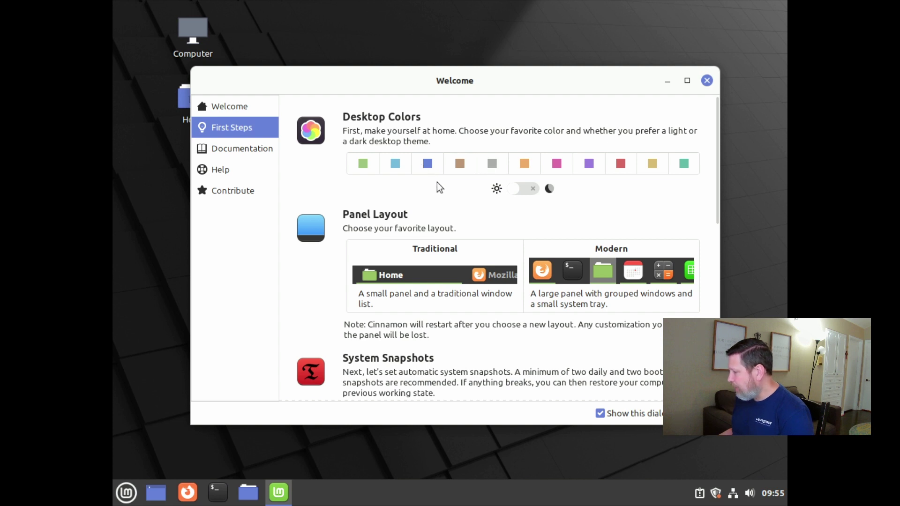
{"action": "left_click", "coordinate": [530, 191]}
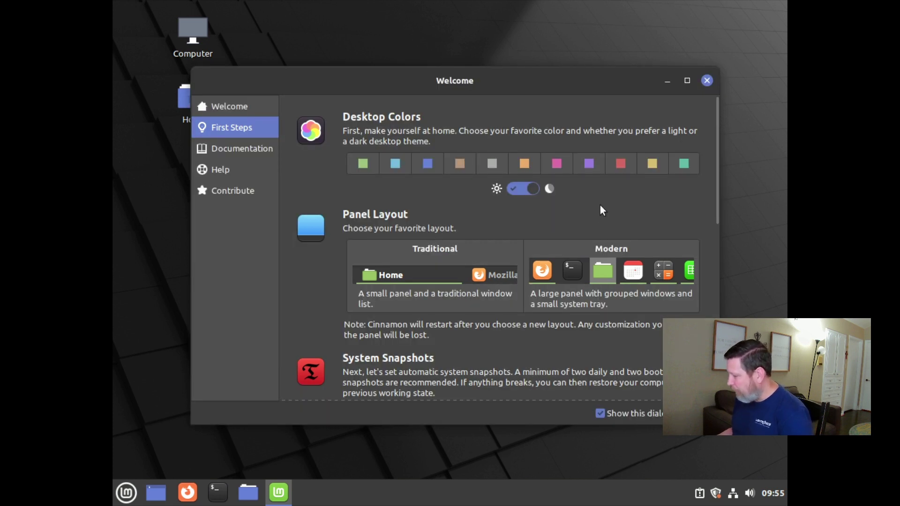
Switch the panel from Traditional to the Modern layout and dismiss the video-driver warning
{"action": "scroll", "coordinate": [600, 206], "scroll_direction": "down", "scroll_amount": 2}
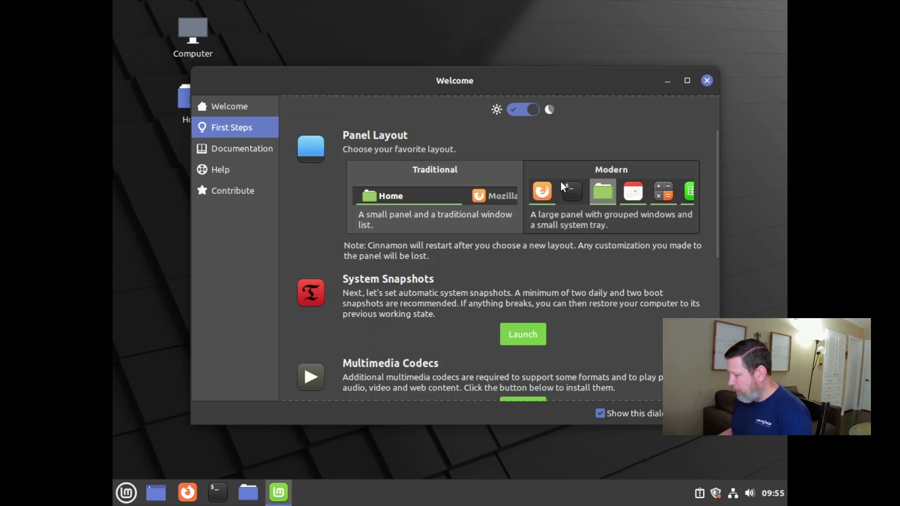
{"action": "left_click", "coordinate": [452, 169]}
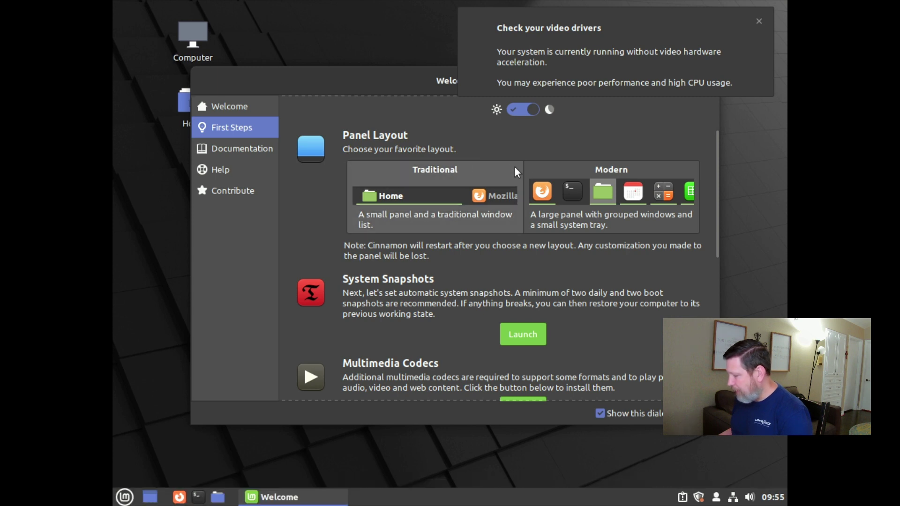
{"action": "left_click", "coordinate": [539, 170]}
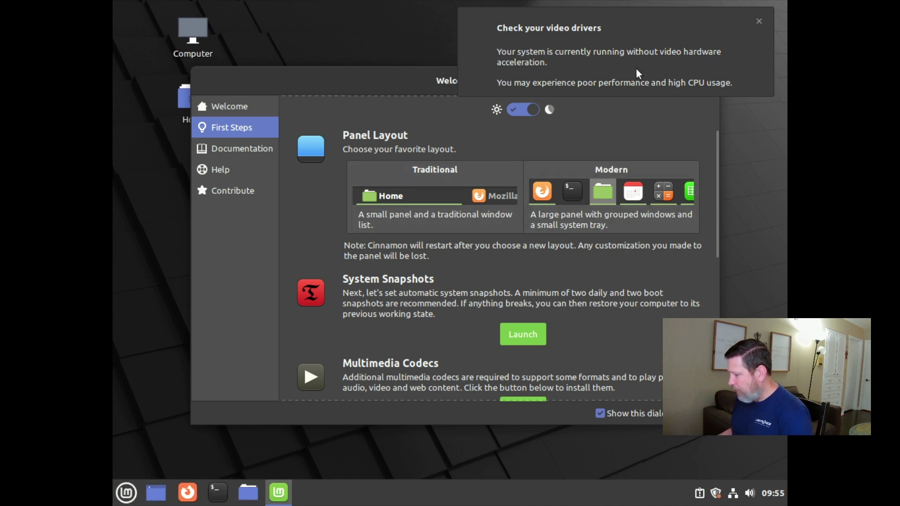
{"action": "left_click", "coordinate": [759, 22]}
{"action": "scroll", "coordinate": [539, 274], "scroll_direction": "down", "scroll_amount": 2}
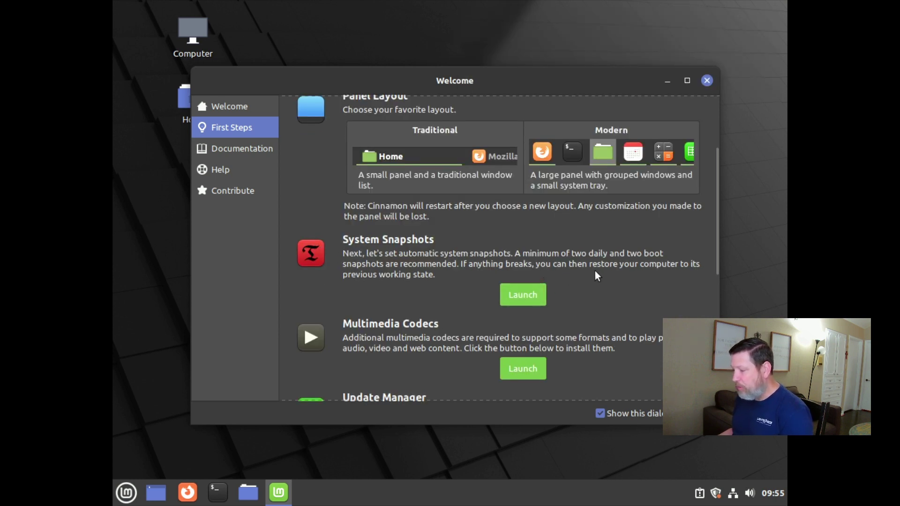
{"action": "scroll", "coordinate": [595, 271], "scroll_direction": "down", "scroll_amount": 4}
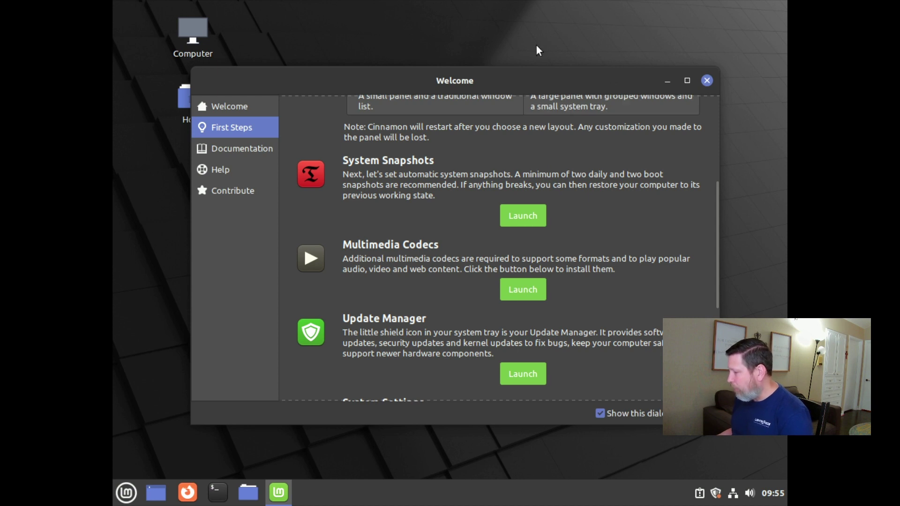
Open Display settings via a 'dis' menu search and set the resolution to 1920x1080
{"action": "left_click_drag", "start_coordinate": [483, 79], "coordinate": [445, 108]}
{"action": "key", "text": "super"}
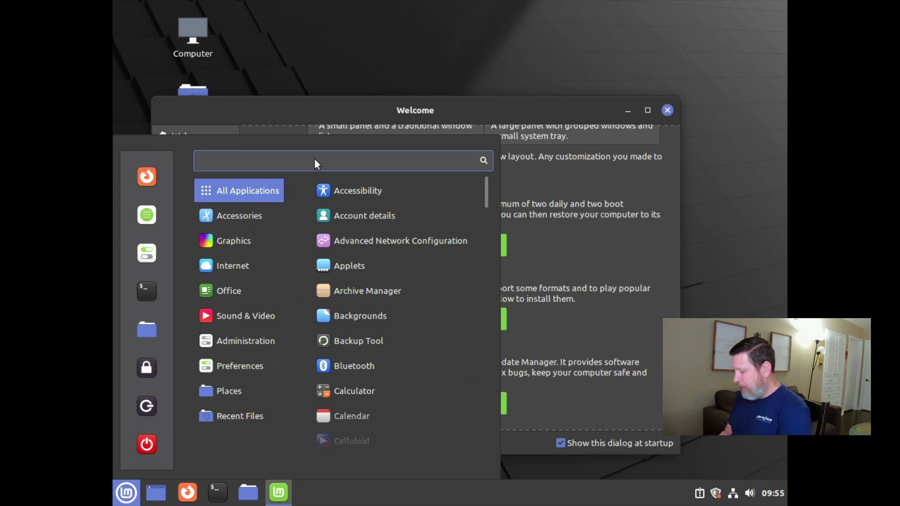
{"action": "type", "text": "dis"}
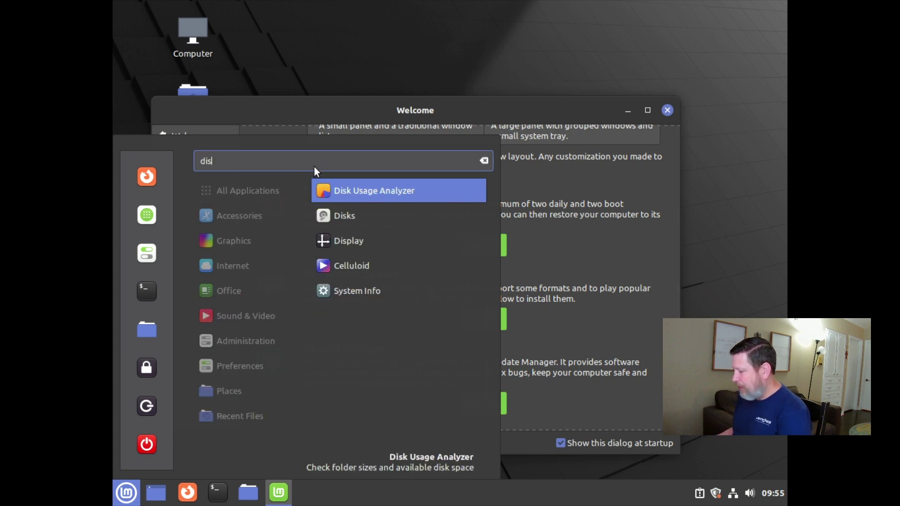
{"action": "key", "text": "Down"}
{"action": "key", "text": "Down"}
{"action": "key", "text": "Return"}
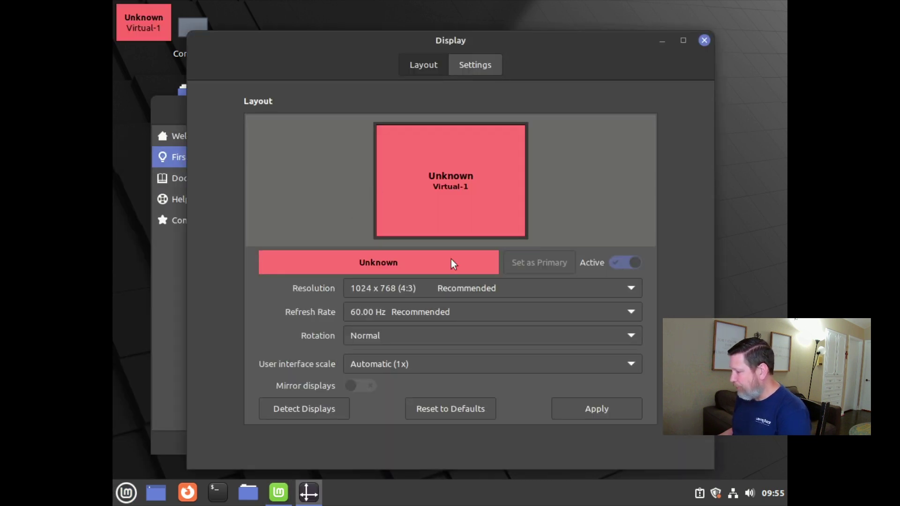
{"action": "left_click", "coordinate": [453, 284]}
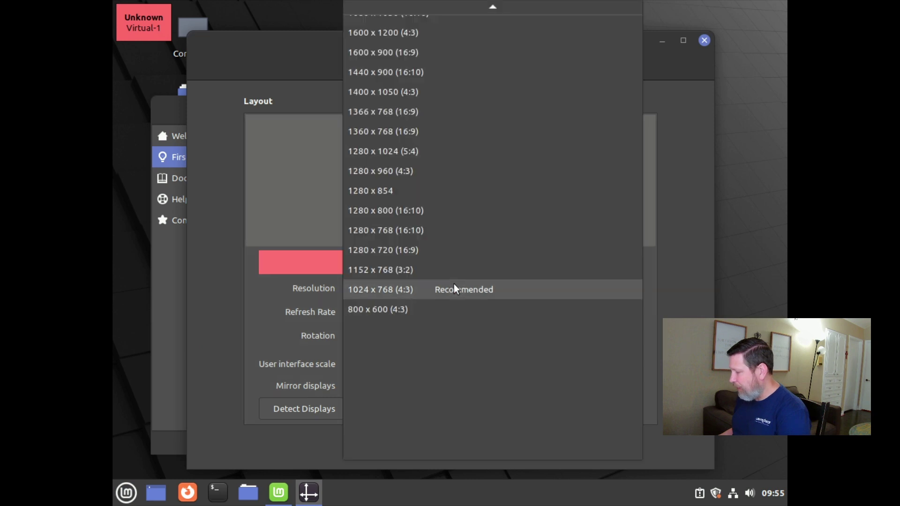
{"action": "scroll", "coordinate": [446, 71], "scroll_direction": "up", "scroll_amount": 1}
{"action": "left_click", "coordinate": [446, 71]}
Keep the new resolution, then centre and enlarge the Welcome window
{"action": "left_click", "coordinate": [715, 77]}
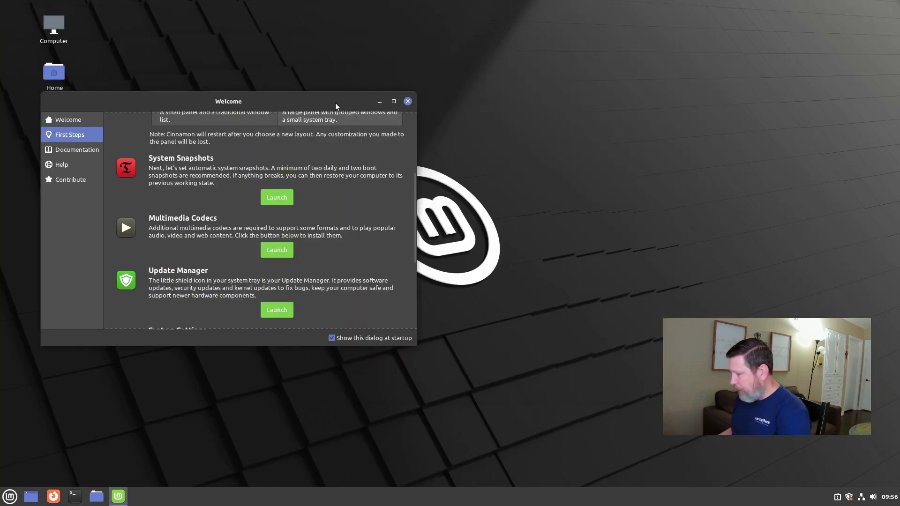
{"action": "left_click_drag", "start_coordinate": [336, 105], "coordinate": [488, 97]}
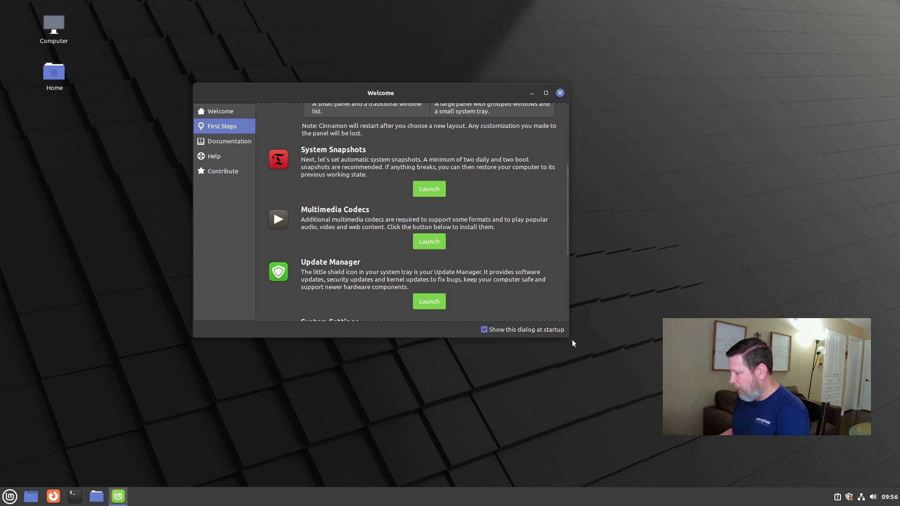
{"action": "left_click_drag", "start_coordinate": [567, 336], "coordinate": [733, 426]}
{"action": "scroll", "coordinate": [526, 239], "scroll_direction": "up", "scroll_amount": 3}
Launch Timeshift from System Snapshots with the password, then close its setup wizard and window
{"action": "left_click", "coordinate": [513, 234]}
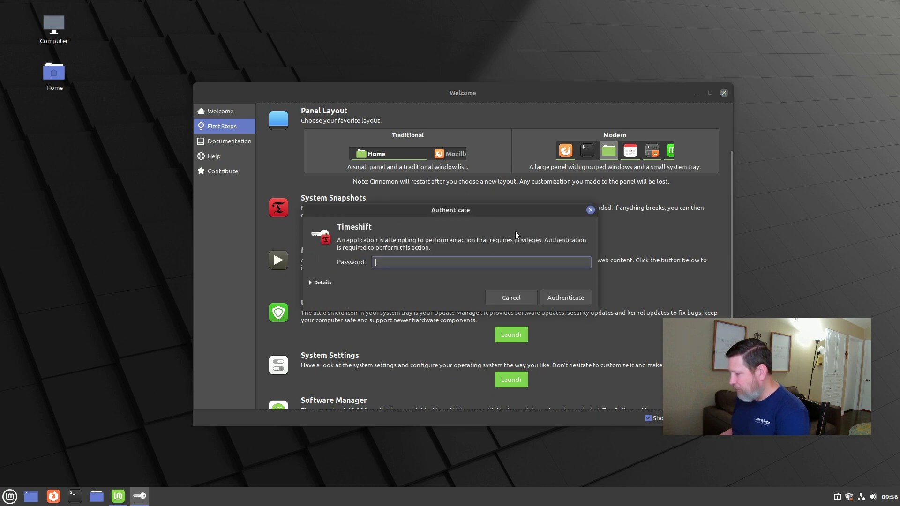
{"action": "type", "text": "•••••••"}
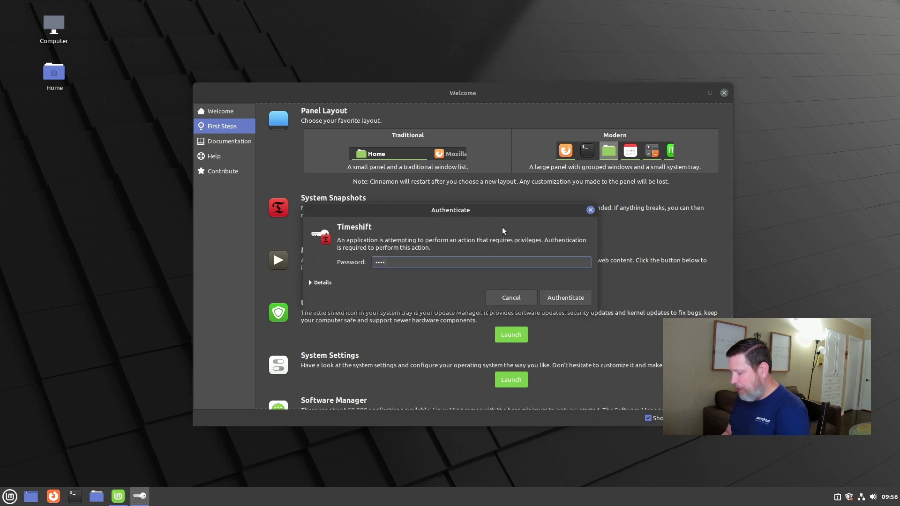
{"action": "type", "text": "••"}
{"action": "key", "text": "Return"}
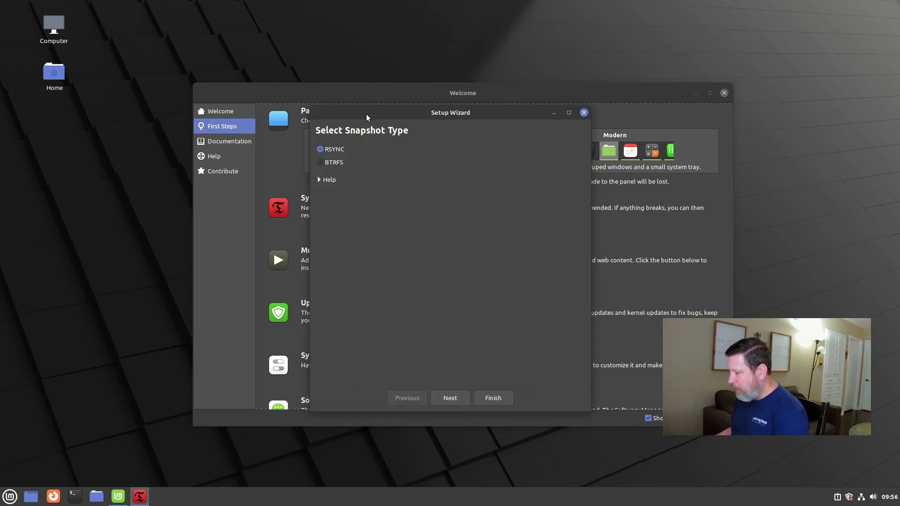
{"action": "left_click_drag", "start_coordinate": [366, 114], "coordinate": [283, 49]}
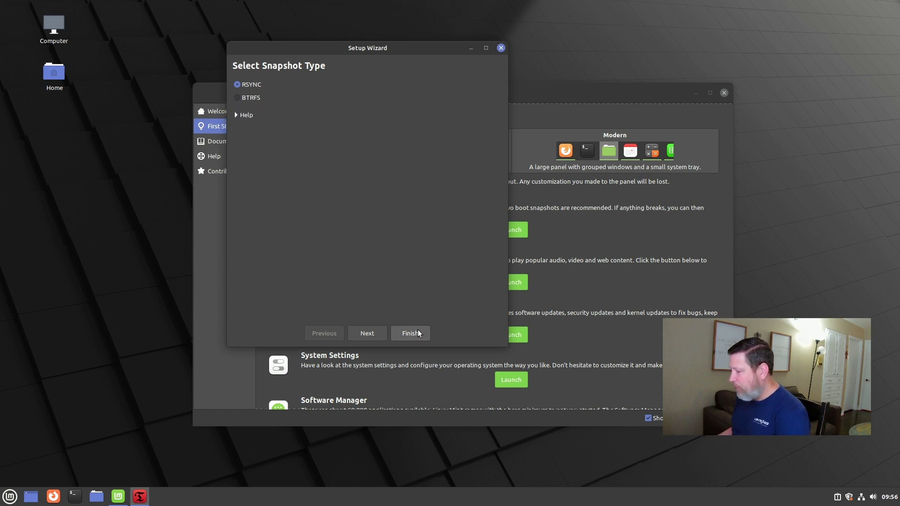
{"action": "left_click", "coordinate": [501, 48]}
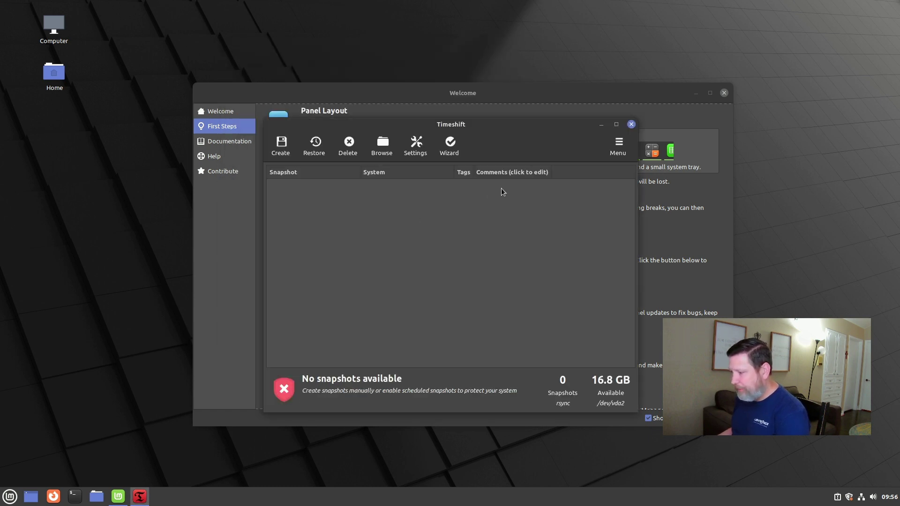
{"action": "left_click", "coordinate": [630, 124]}
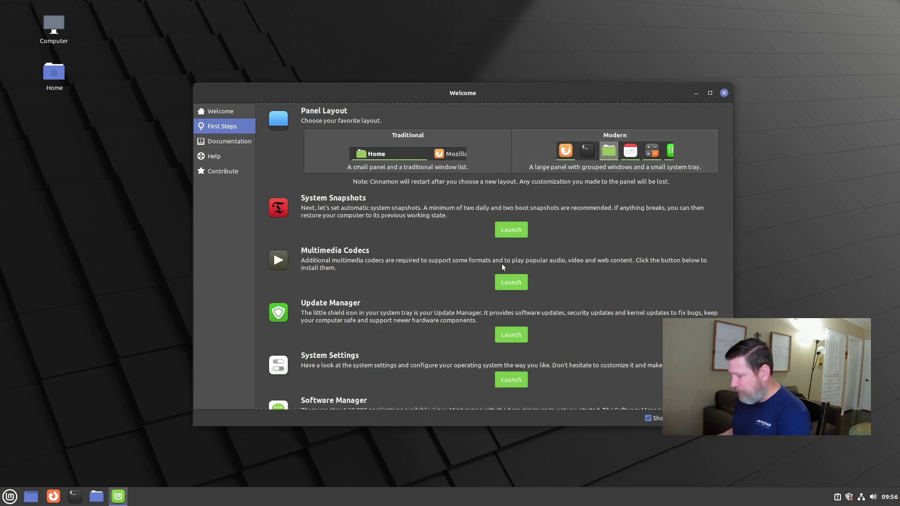
Install the mint-meta-codecs package from Multimedia Codecs, authorizing with the account password
{"action": "left_click_drag", "start_coordinate": [347, 99], "coordinate": [314, 69]}
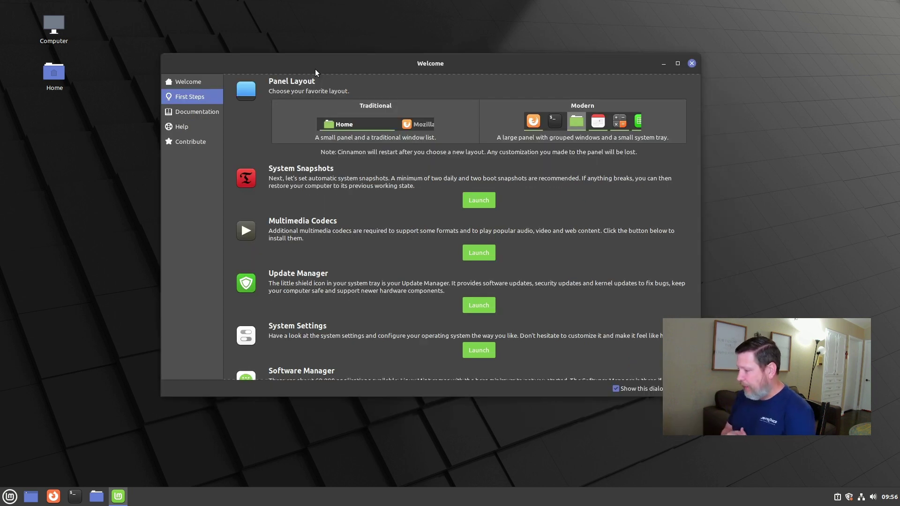
{"action": "left_click", "coordinate": [477, 253]}
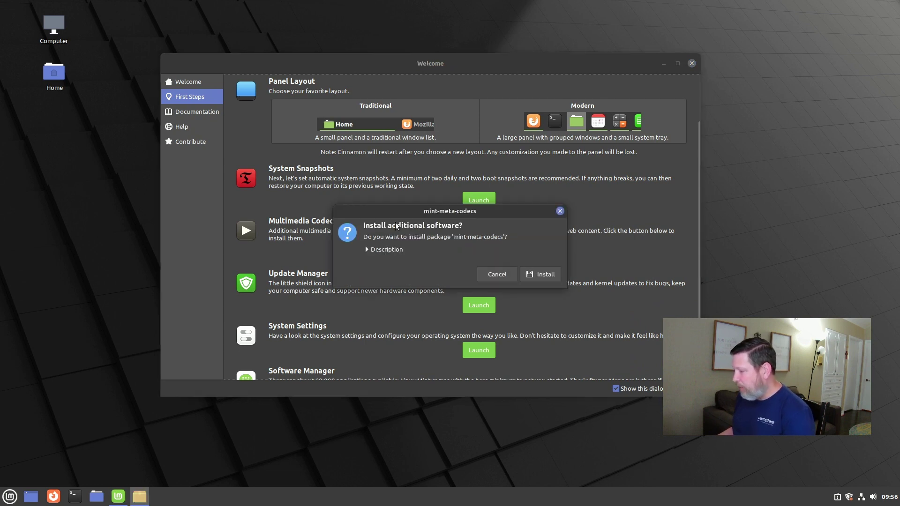
{"action": "left_click", "coordinate": [528, 278]}
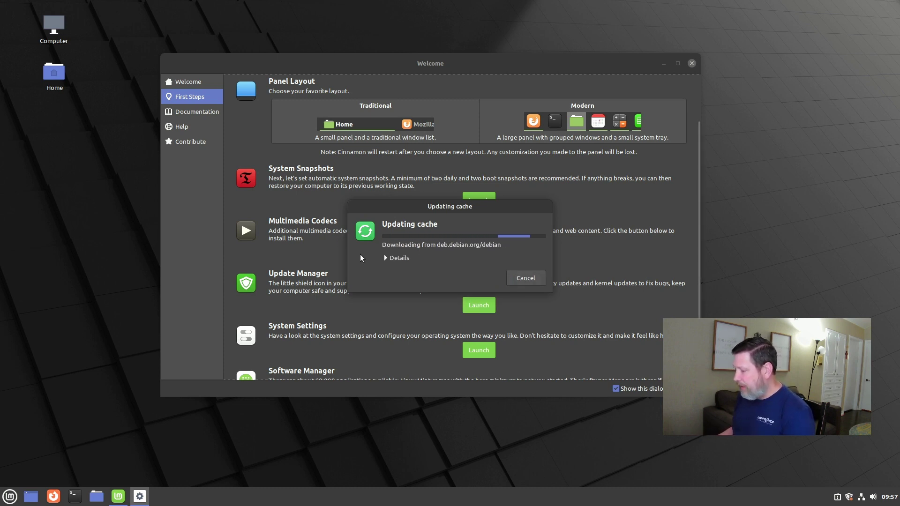
{"action": "left_click", "coordinate": [385, 258]}
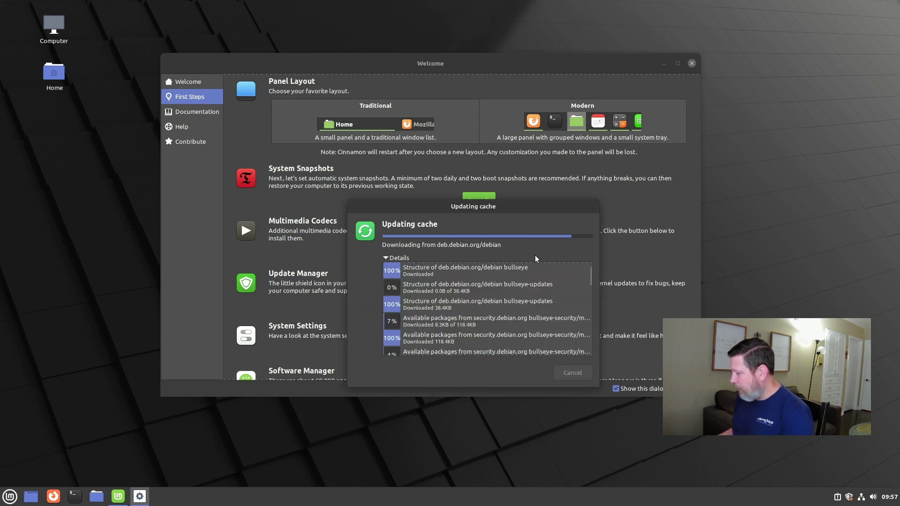
{"action": "left_click_drag", "start_coordinate": [502, 205], "coordinate": [426, 93]}
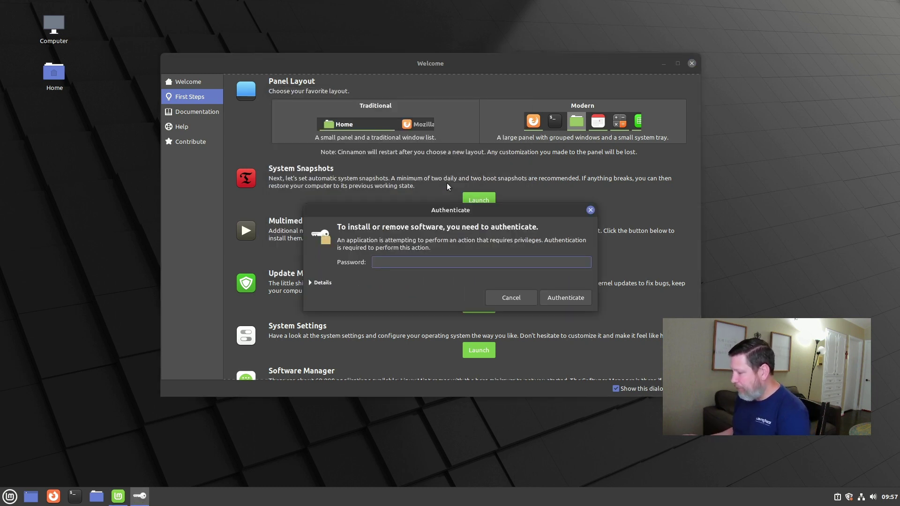
{"action": "type", "text": "••••••••"}
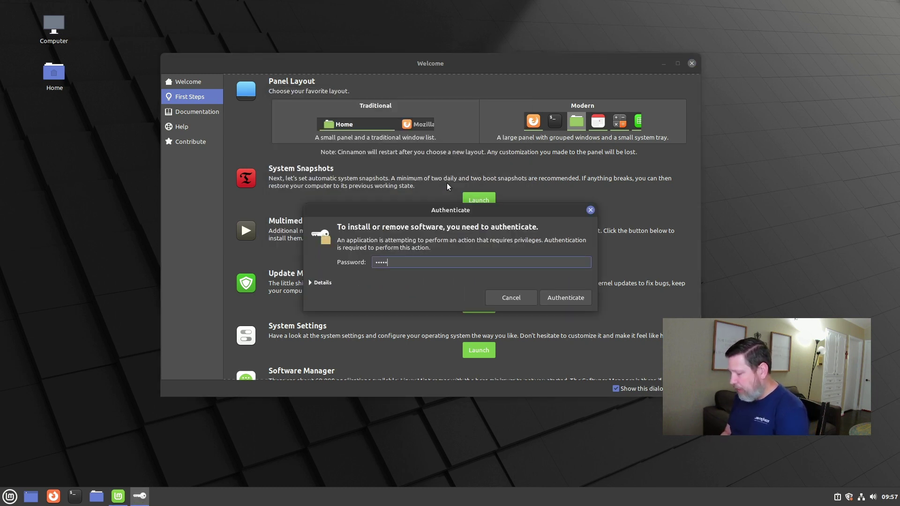
{"action": "key", "text": "Return"}
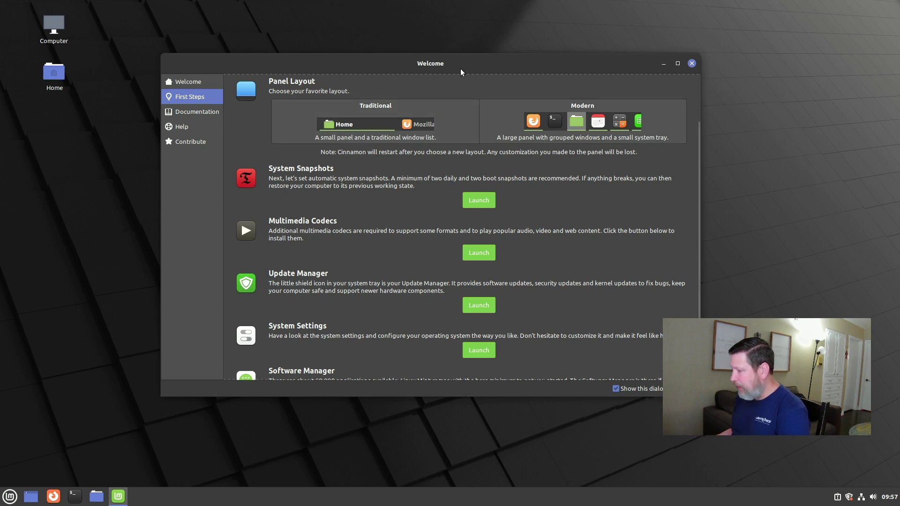
{"action": "left_click_drag", "start_coordinate": [460, 68], "coordinate": [475, 49]}
{"action": "scroll", "coordinate": [427, 221], "scroll_direction": "down", "scroll_amount": 3}
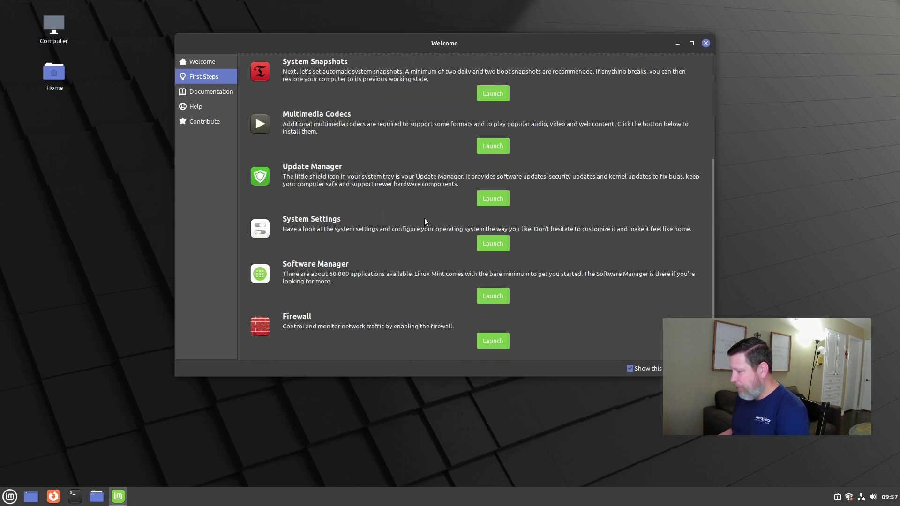
{"action": "left_click", "coordinate": [493, 198]}
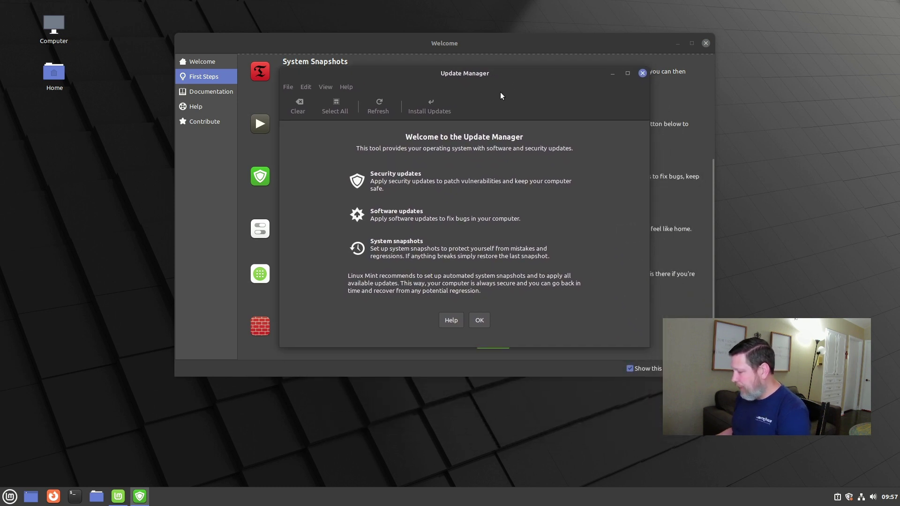
{"action": "left_click", "coordinate": [479, 321]}
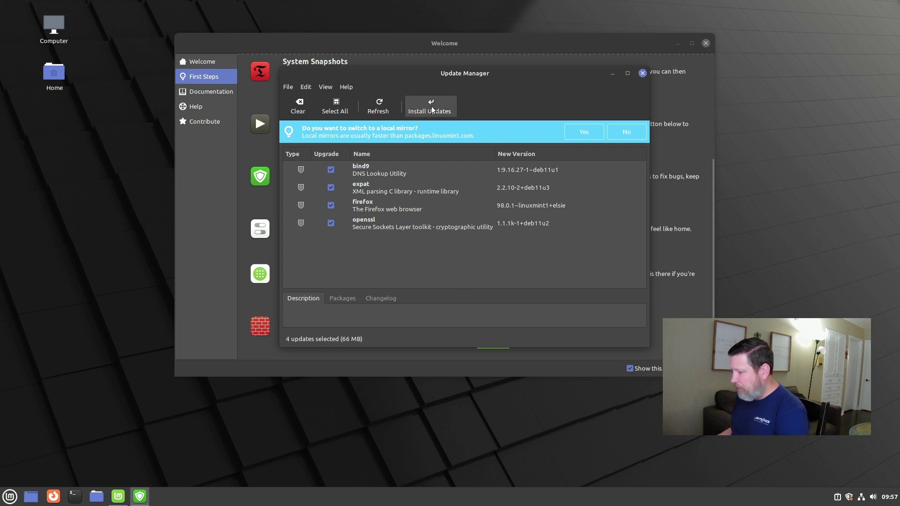
{"action": "left_click", "coordinate": [643, 74]}
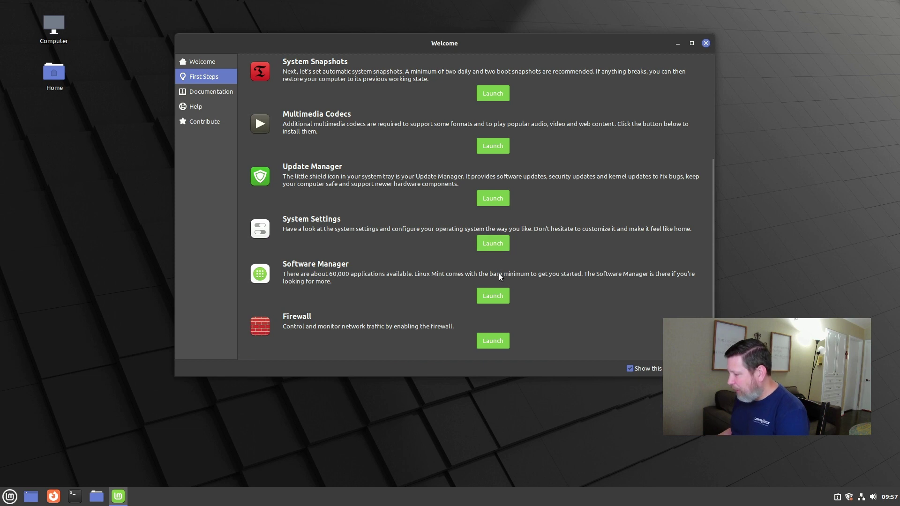
Open System Settings in an enlarged window, view the Themes page, then return to the category overview
{"action": "left_click", "coordinate": [493, 244]}
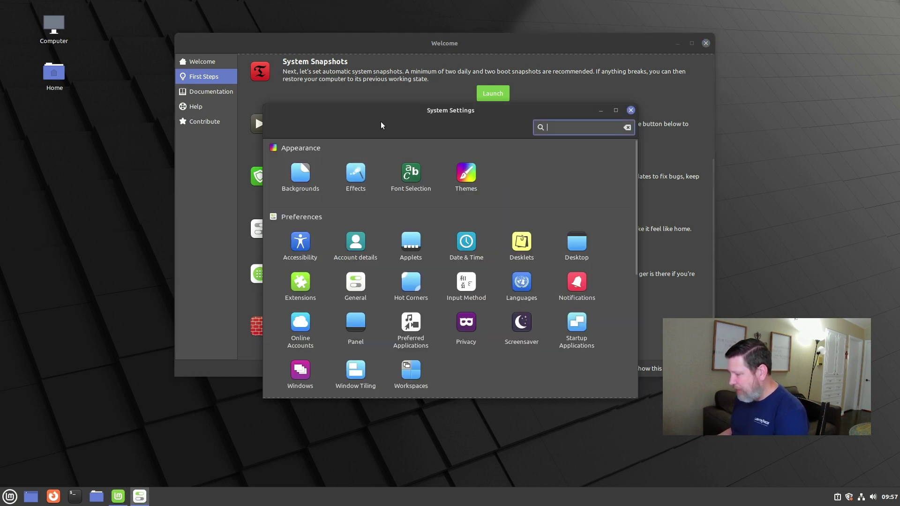
{"action": "left_click_drag", "start_coordinate": [380, 123], "coordinate": [296, 63]}
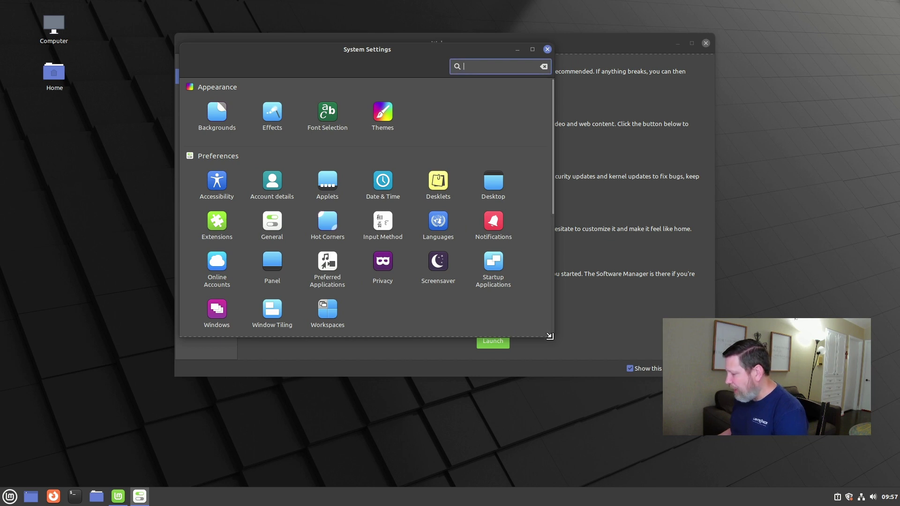
{"action": "left_click_drag", "start_coordinate": [549, 336], "coordinate": [701, 436]}
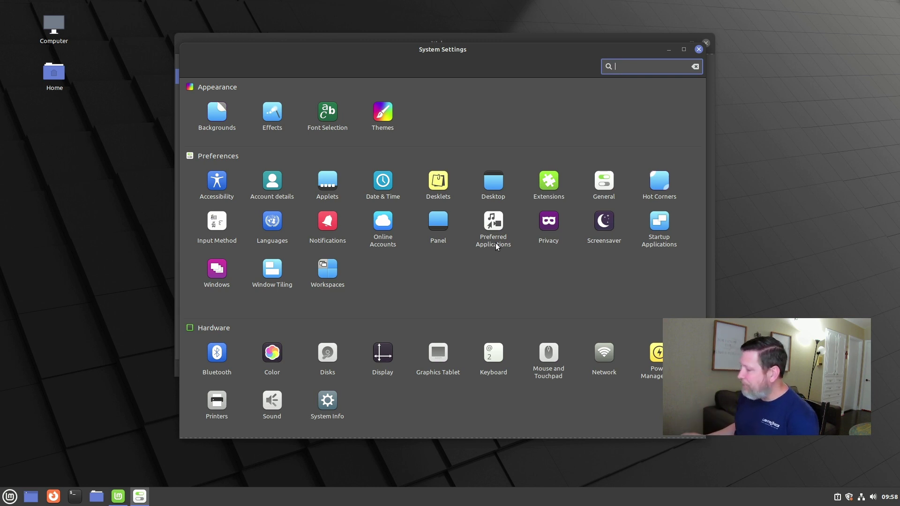
{"action": "left_click", "coordinate": [386, 115]}
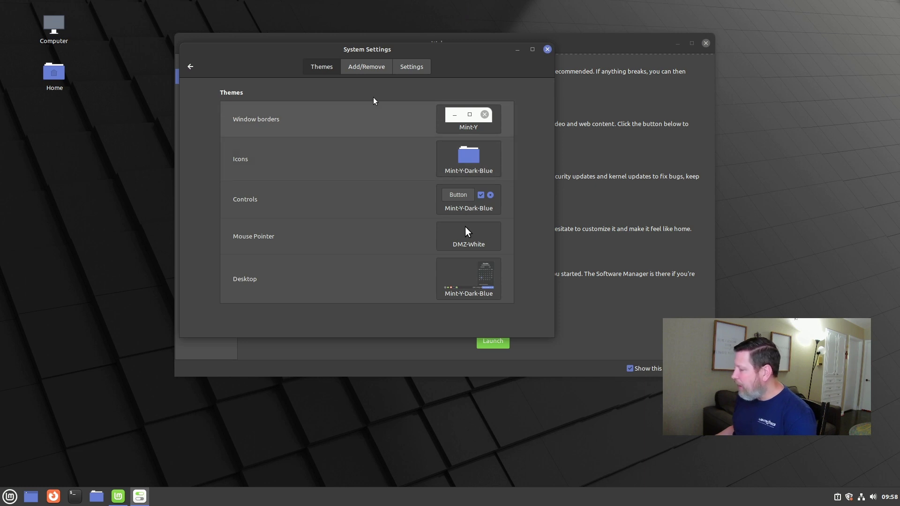
{"action": "left_click", "coordinate": [191, 68]}
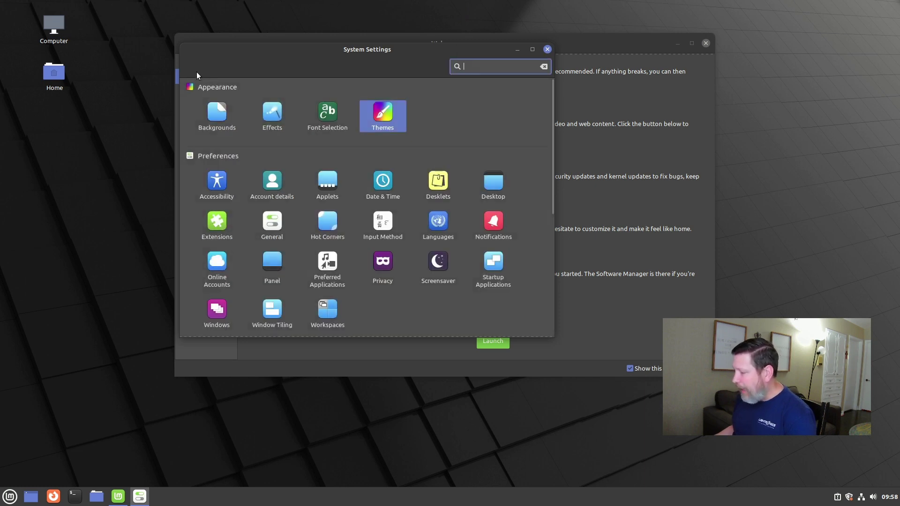
Add the Trash applet to the panel from the Applets list, then close System Settings
{"action": "left_click", "coordinate": [328, 181]}
{"action": "scroll", "coordinate": [292, 175], "scroll_direction": "down", "scroll_amount": 6}
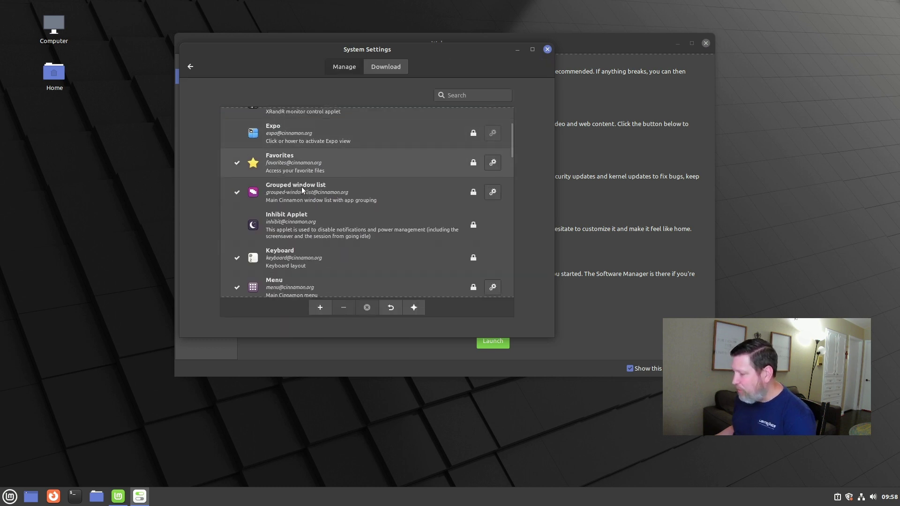
{"action": "scroll", "coordinate": [303, 167], "scroll_direction": "down", "scroll_amount": 4}
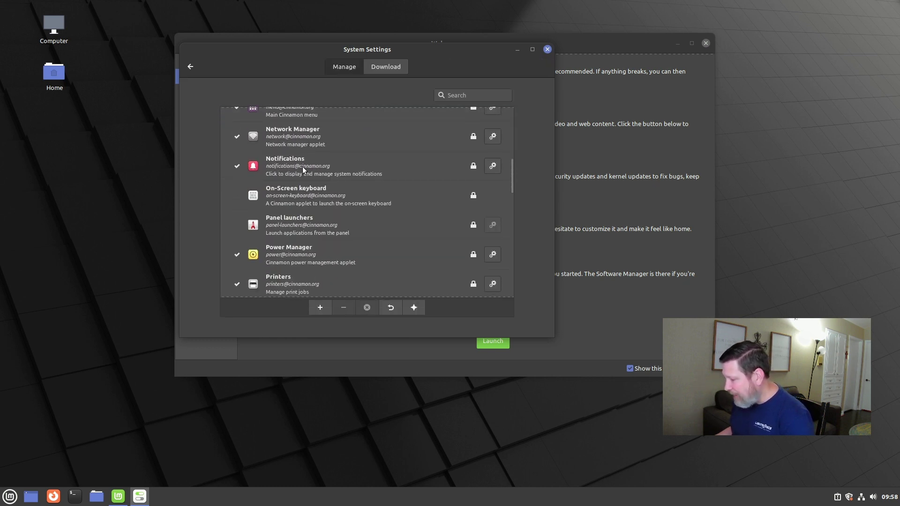
{"action": "scroll", "coordinate": [311, 195], "scroll_direction": "down", "scroll_amount": 7}
{"action": "scroll", "coordinate": [307, 217], "scroll_direction": "down", "scroll_amount": 4}
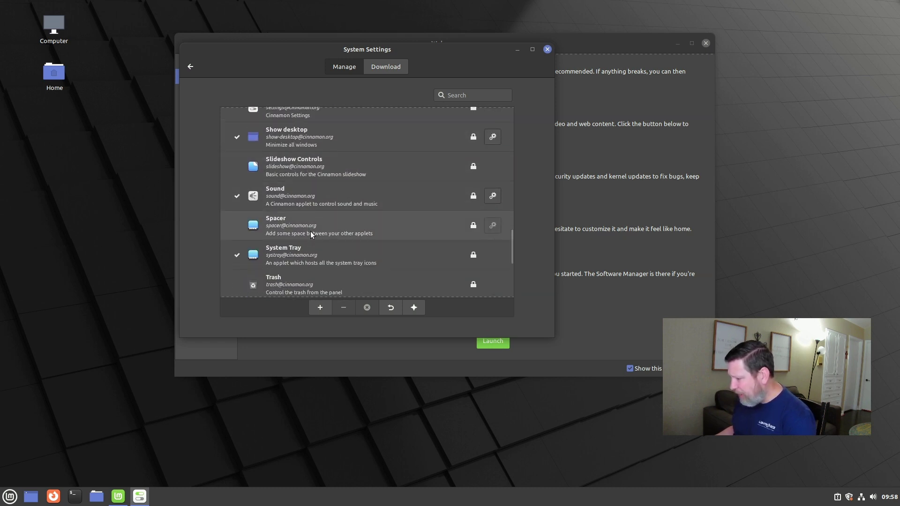
{"action": "scroll", "coordinate": [310, 232], "scroll_direction": "down", "scroll_amount": 3}
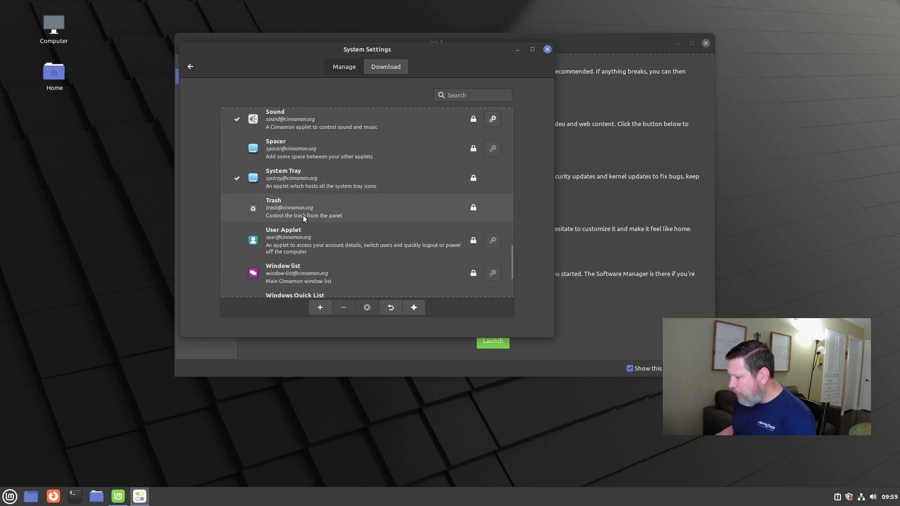
{"action": "left_click", "coordinate": [304, 215]}
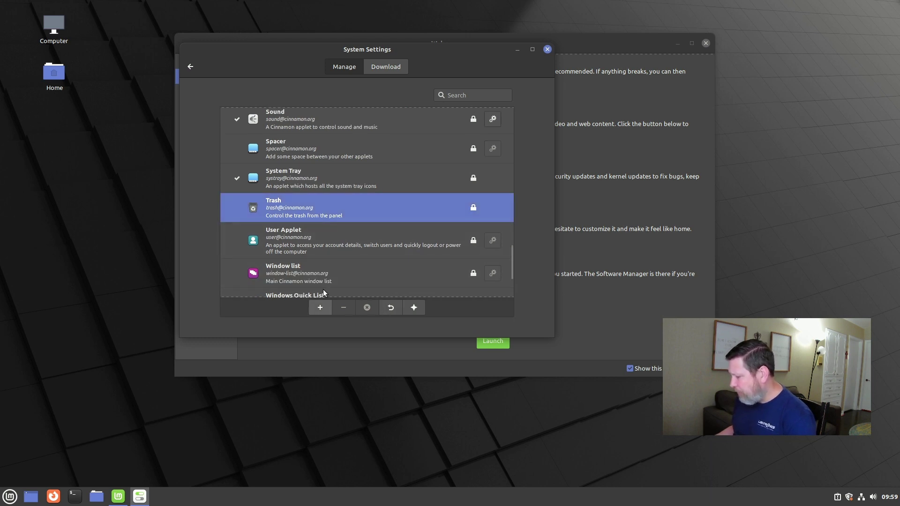
{"action": "left_click", "coordinate": [319, 307]}
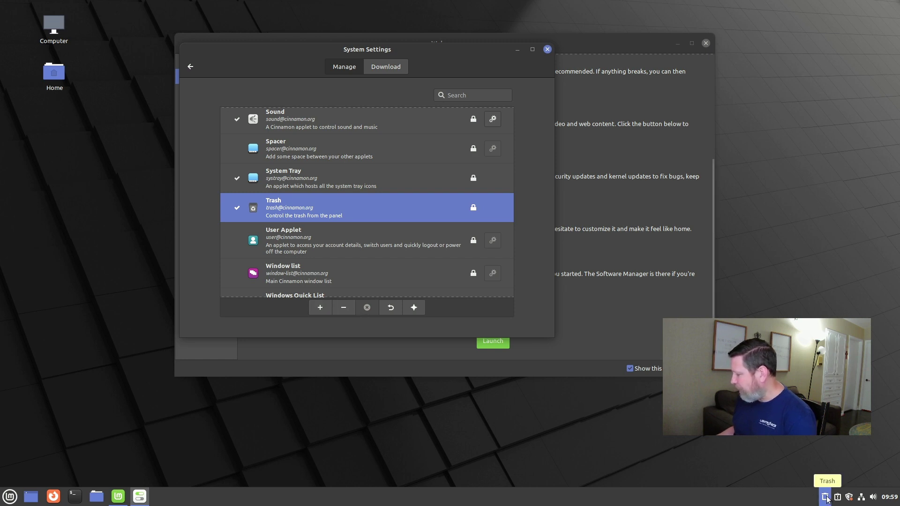
{"action": "left_click", "coordinate": [546, 49]}
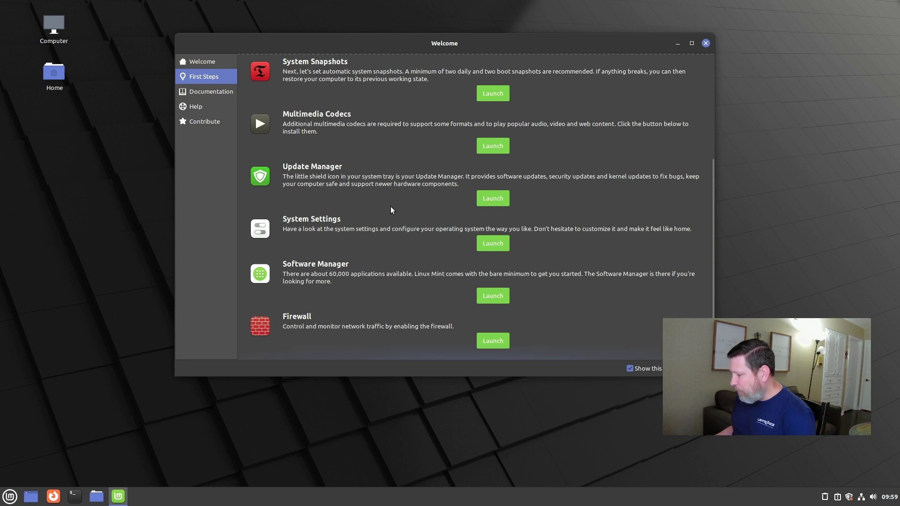
Launch Software Manager maximized and go to the Inkscape details page
{"action": "left_click", "coordinate": [496, 295]}
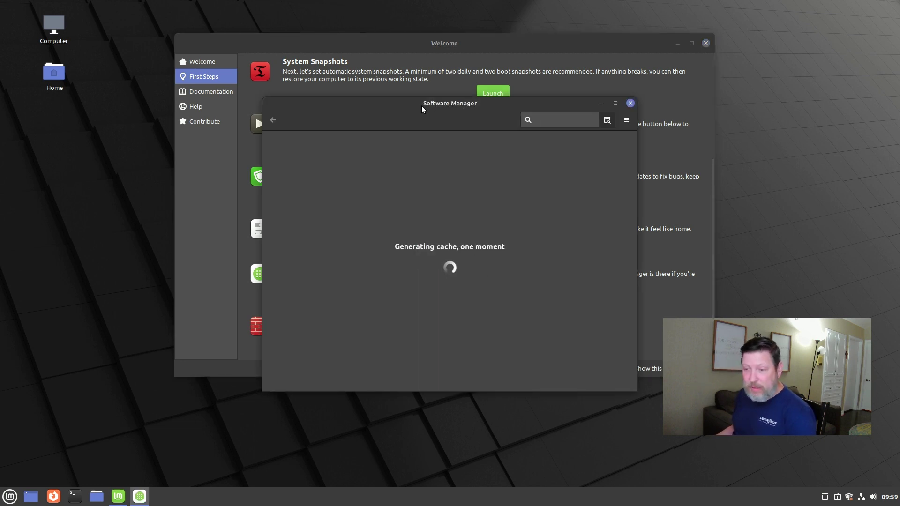
{"action": "left_click_drag", "start_coordinate": [409, 106], "coordinate": [329, 78]}
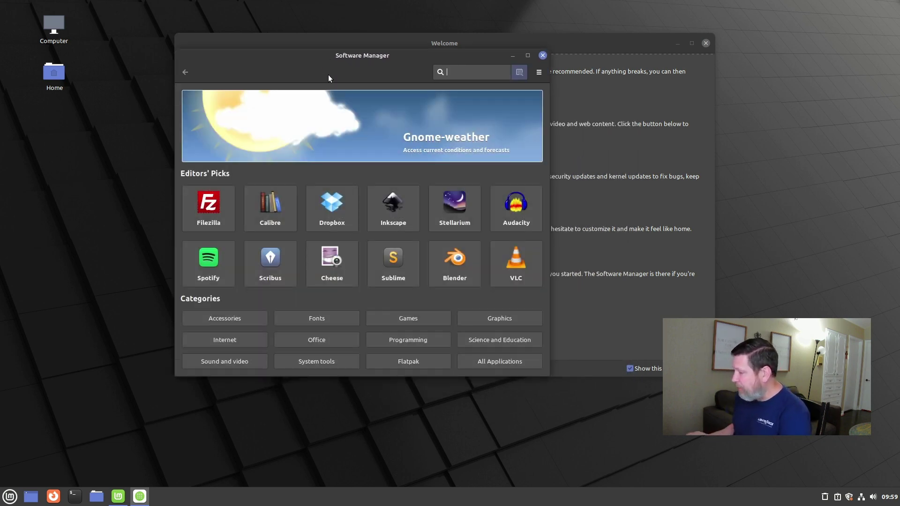
{"action": "left_click", "coordinate": [527, 56]}
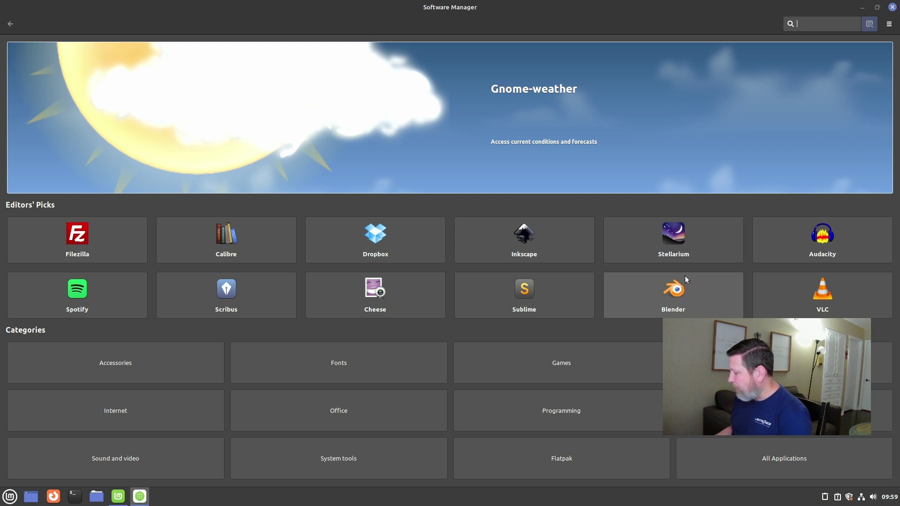
{"action": "left_click", "coordinate": [522, 236]}
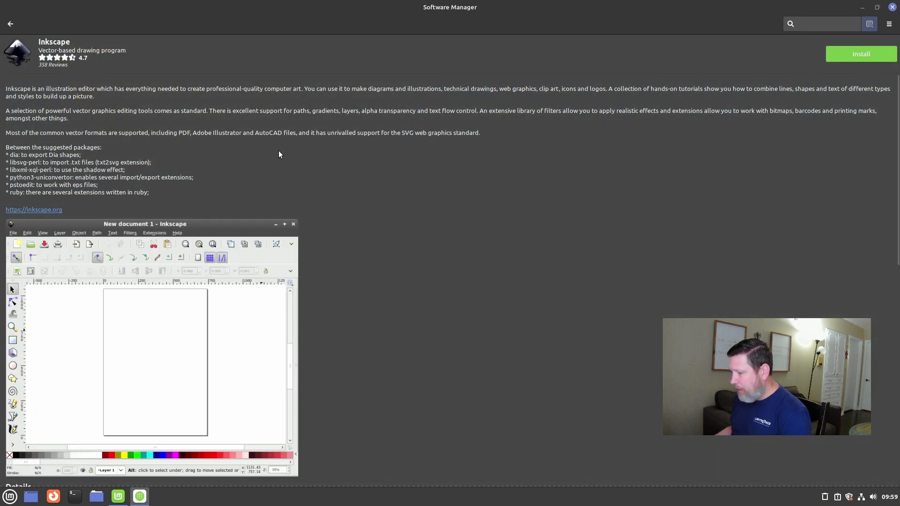
Install Inkscape with the admin password, launch it once, then close Inkscape and Software Manager
{"action": "left_click", "coordinate": [862, 55]}
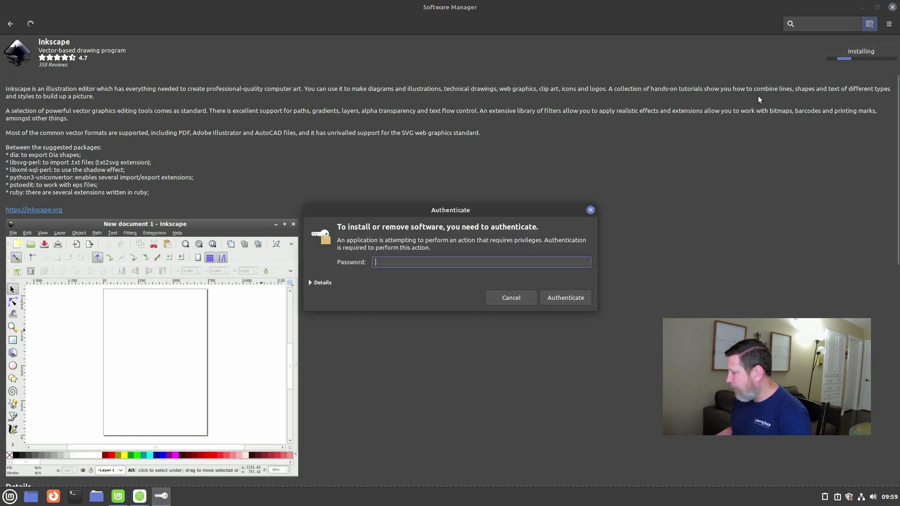
{"action": "type", "text": "***"}
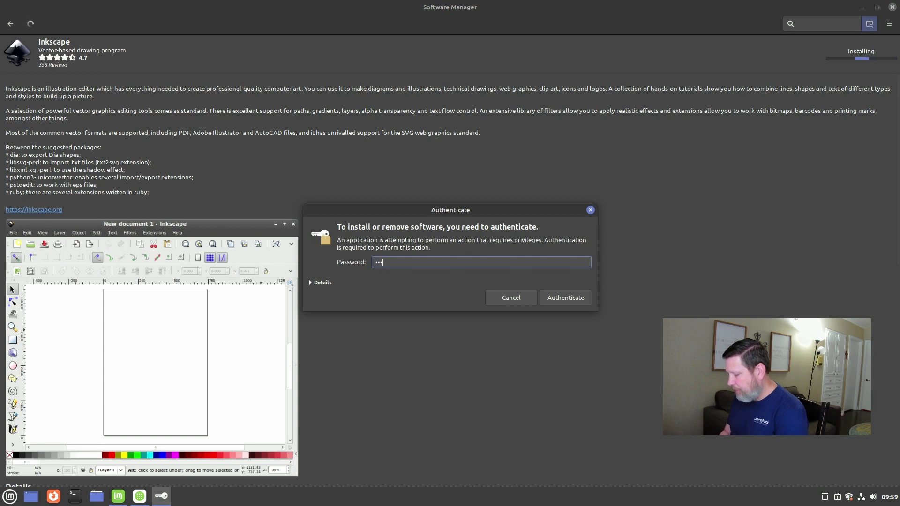
{"action": "type", "text": "*****"}
{"action": "key", "text": "Return"}
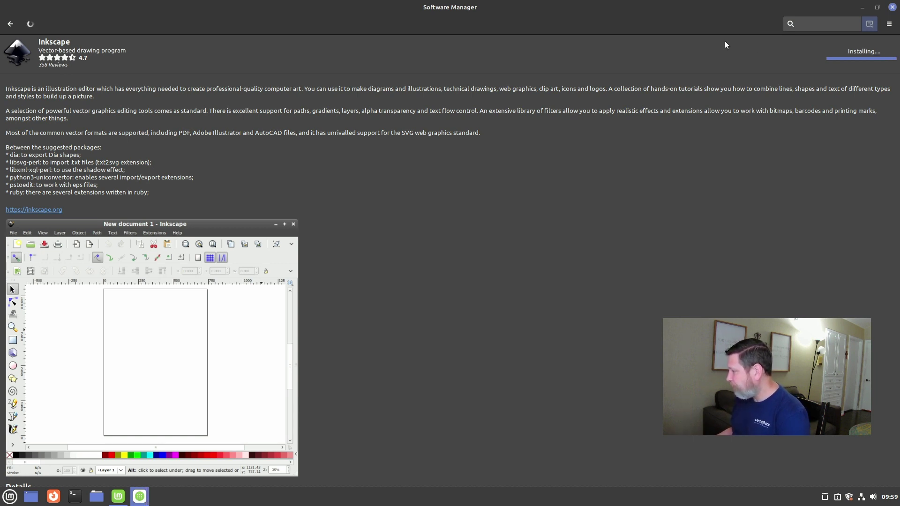
{"action": "left_click", "coordinate": [848, 53]}
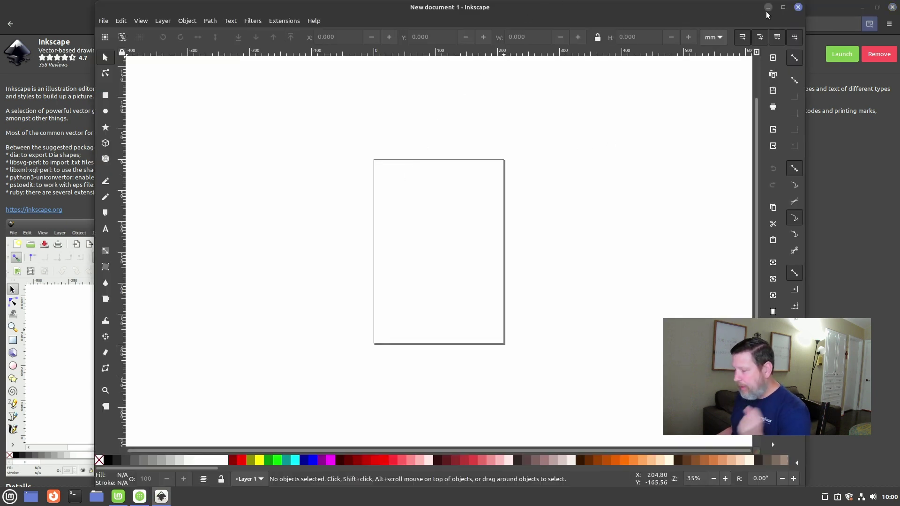
{"action": "left_click", "coordinate": [798, 7]}
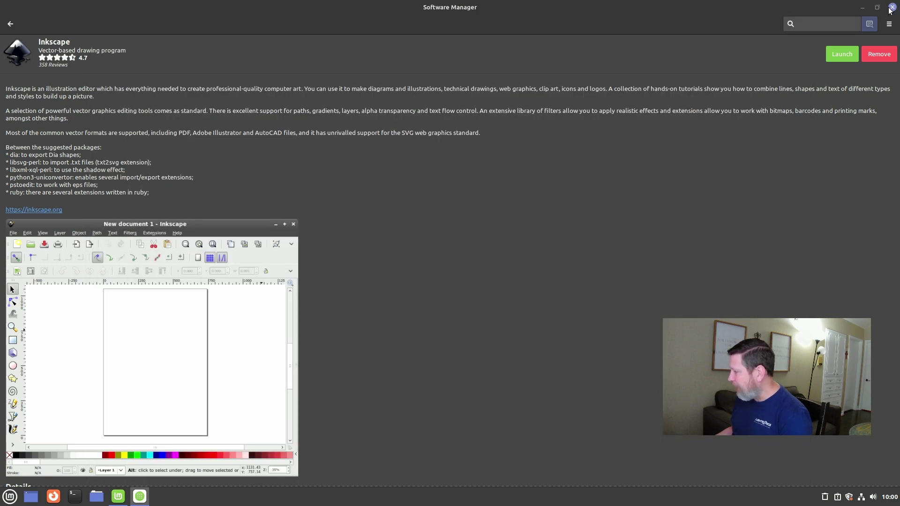
{"action": "left_click", "coordinate": [892, 7]}
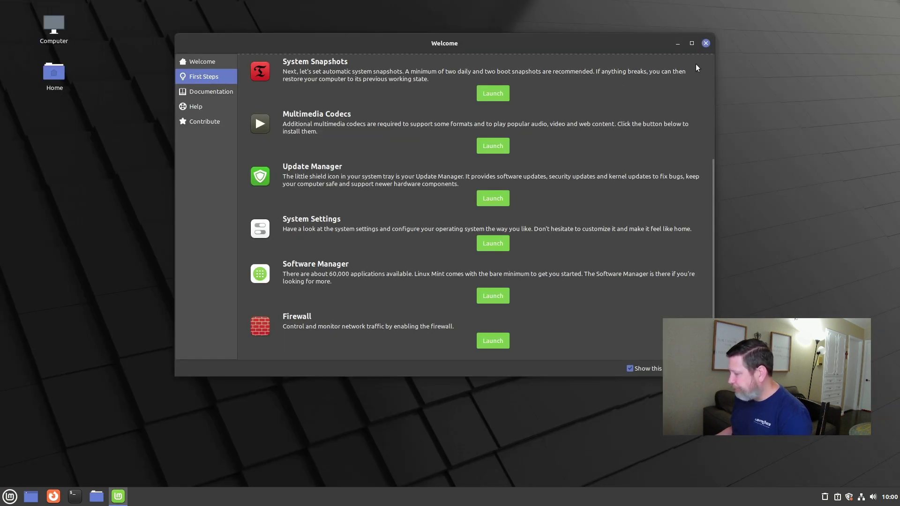
Launch Firewall with the admin password and maximize it on its Getting started page
{"action": "left_click", "coordinate": [494, 344]}
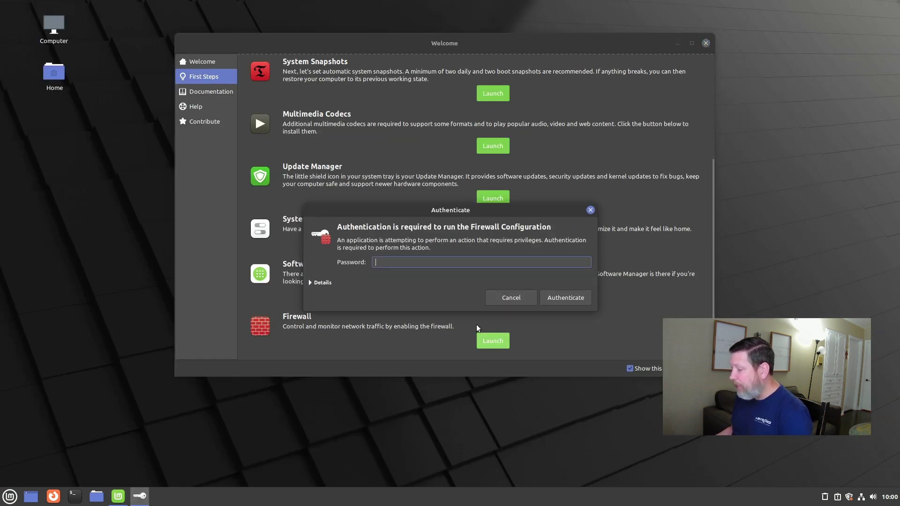
{"action": "type", "text": "******"}
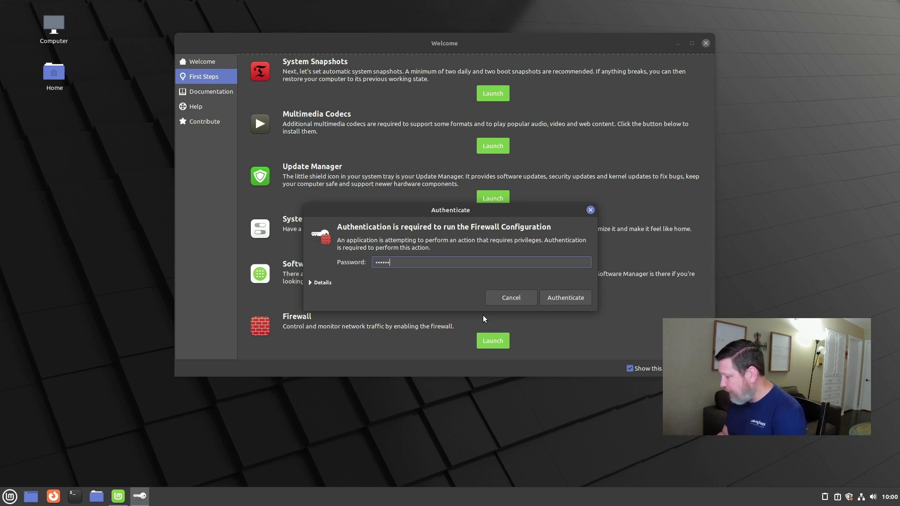
{"action": "key", "text": "BackSpace"}
{"action": "key", "text": "BackSpace"}
{"action": "key", "text": "BackSpace"}
{"action": "key", "text": "BackSpace"}
{"action": "key", "text": "BackSpace"}
{"action": "key", "text": "BackSpace"}
{"action": "type", "text": "********"}
{"action": "key", "text": "Return"}
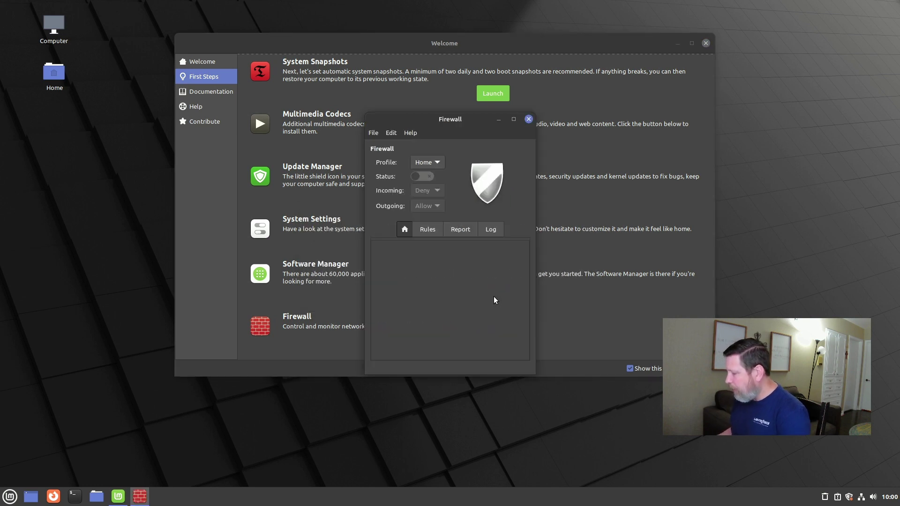
{"action": "left_click_drag", "start_coordinate": [424, 117], "coordinate": [322, 61]}
{"action": "left_click", "coordinate": [410, 63]}
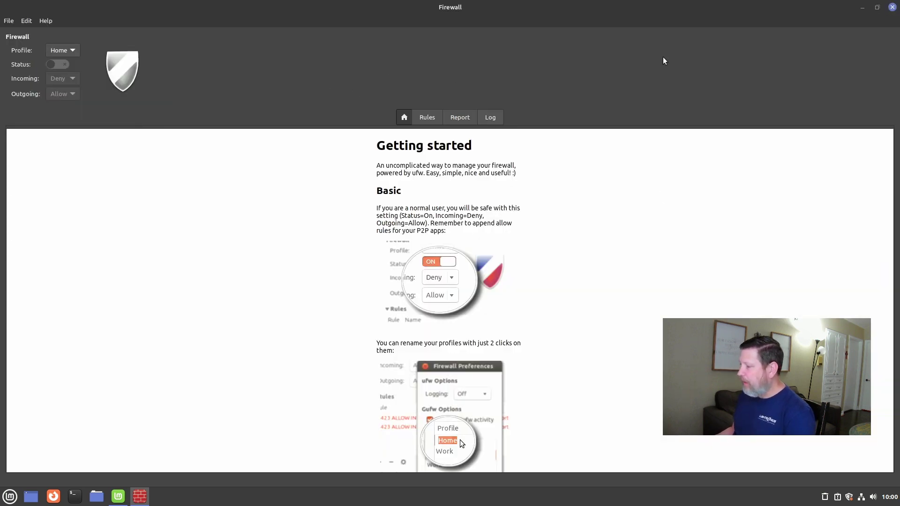
{"action": "scroll", "coordinate": [623, 220], "scroll_direction": "down", "scroll_amount": 10}
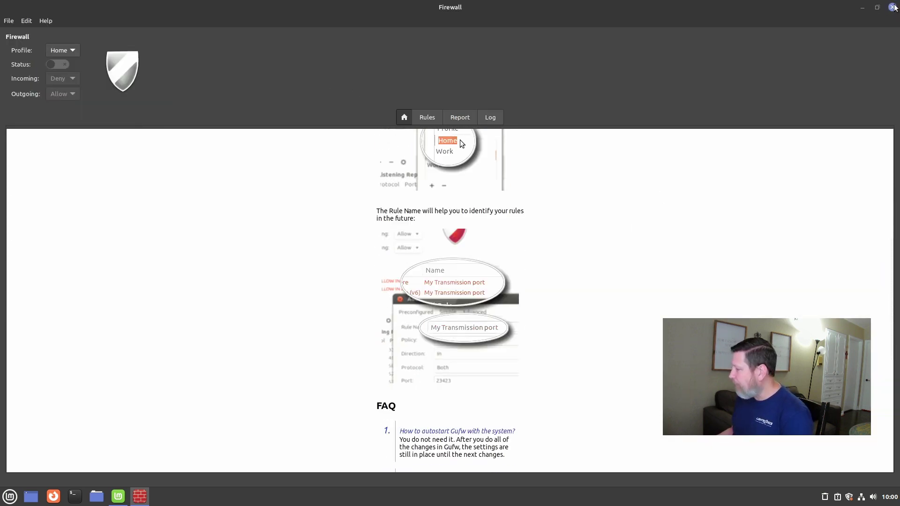
Close Firewall and show the Documentation section of the Welcome screen
{"action": "left_click", "coordinate": [893, 7]}
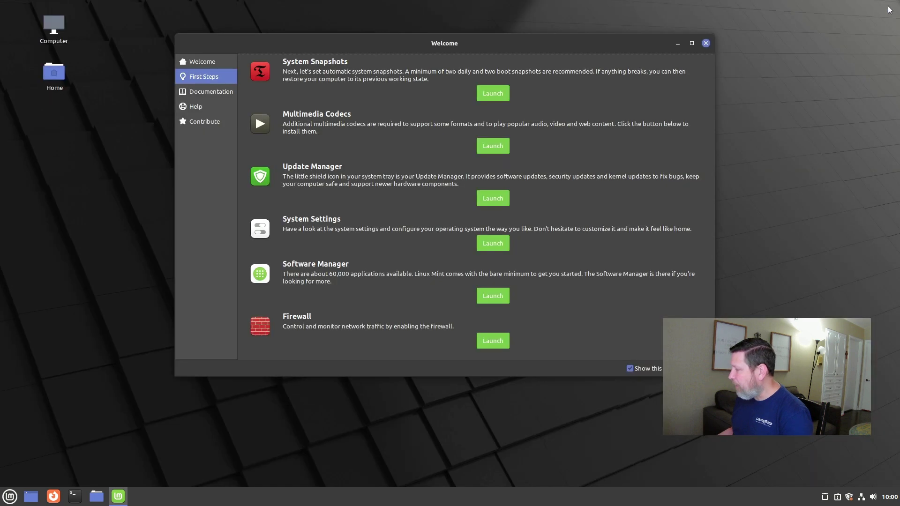
{"action": "left_click", "coordinate": [193, 93]}
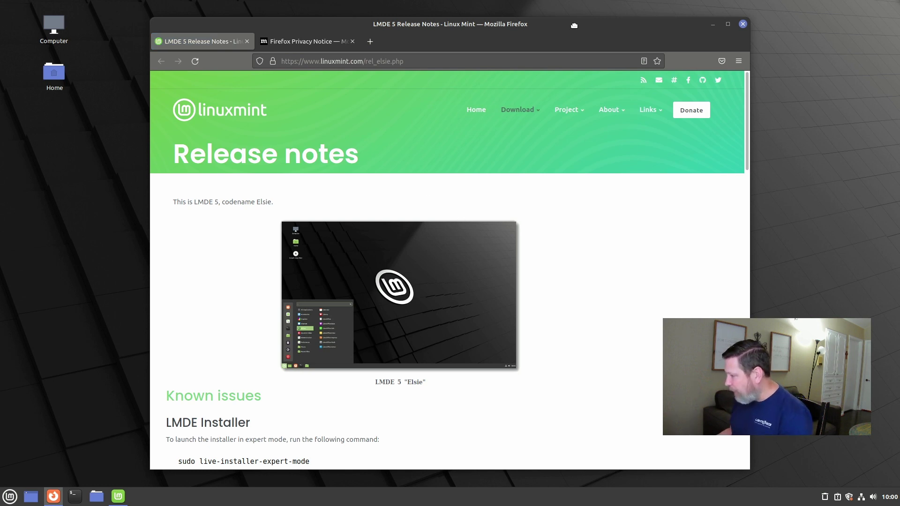
Scroll through the LMDE 5 release notes from Known issues down to the PAE kernel section
{"action": "scroll", "coordinate": [510, 291], "scroll_direction": "down", "scroll_amount": 3}
{"action": "scroll", "coordinate": [512, 291], "scroll_direction": "down", "scroll_amount": 2}
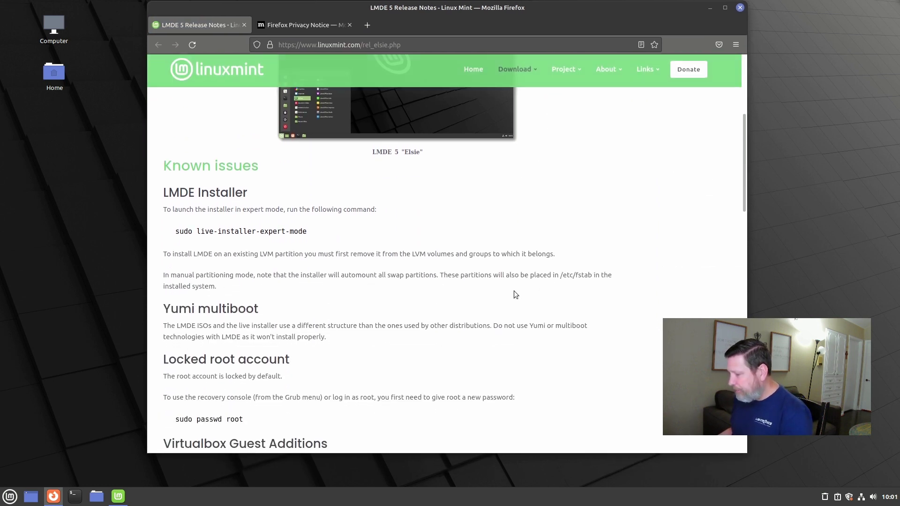
{"action": "scroll", "coordinate": [347, 261], "scroll_direction": "down", "scroll_amount": 2}
{"action": "scroll", "coordinate": [348, 235], "scroll_direction": "down", "scroll_amount": 1}
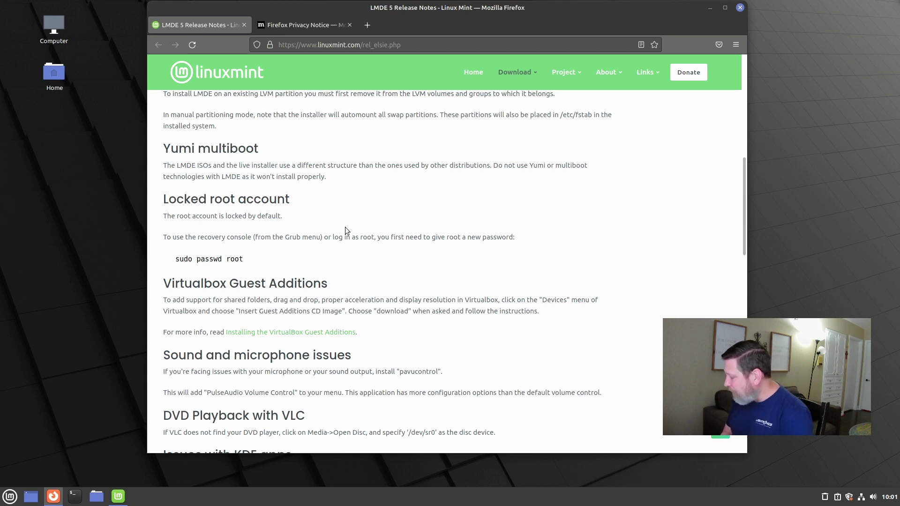
{"action": "scroll", "coordinate": [346, 222], "scroll_direction": "down", "scroll_amount": 5}
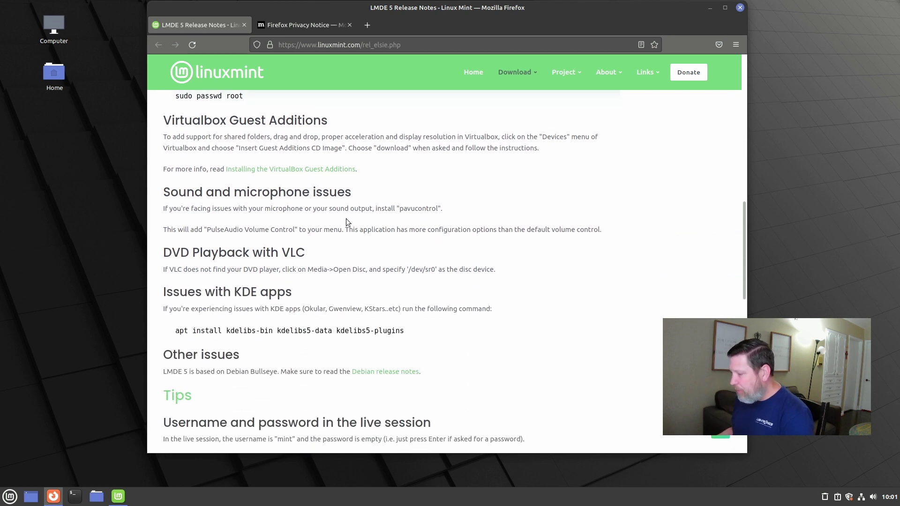
{"action": "scroll", "coordinate": [346, 217], "scroll_direction": "down", "scroll_amount": 4}
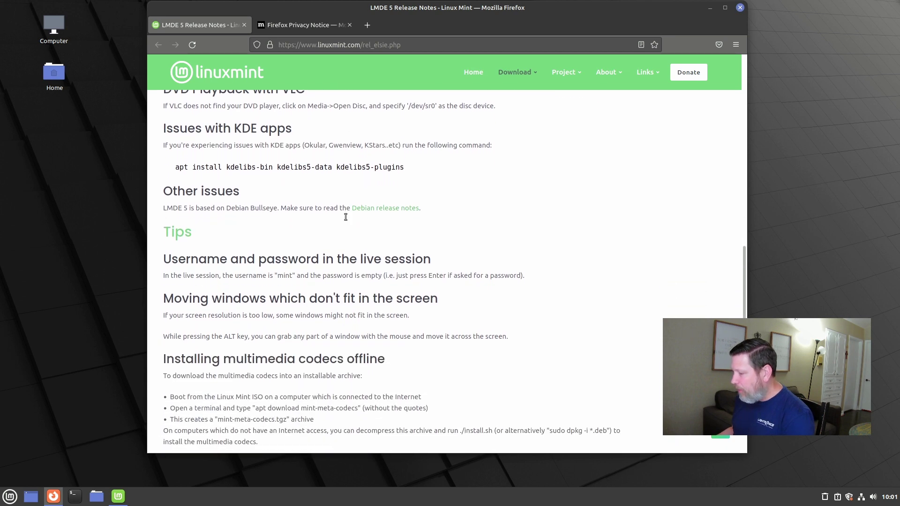
{"action": "scroll", "coordinate": [412, 213], "scroll_direction": "down", "scroll_amount": 5}
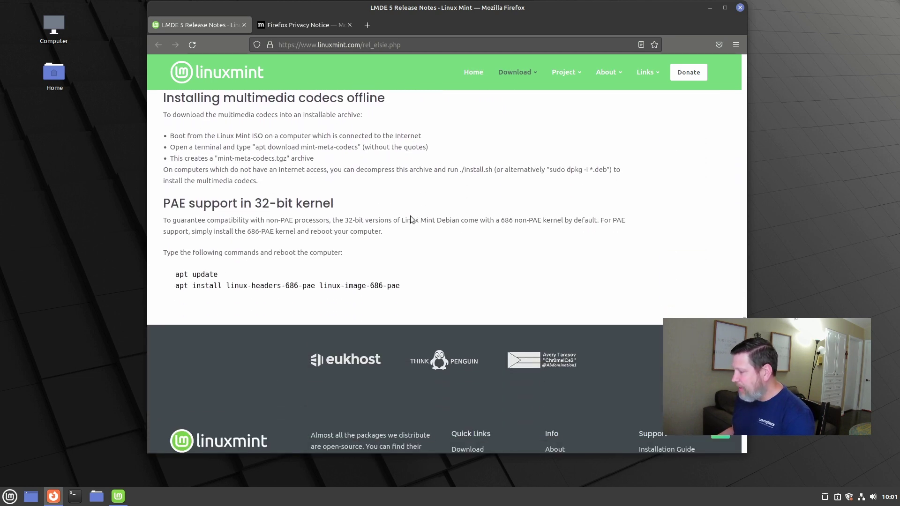
{"action": "scroll", "coordinate": [412, 218], "scroll_direction": "up", "scroll_amount": 13}
{"action": "scroll", "coordinate": [410, 219], "scroll_direction": "up", "scroll_amount": 15}
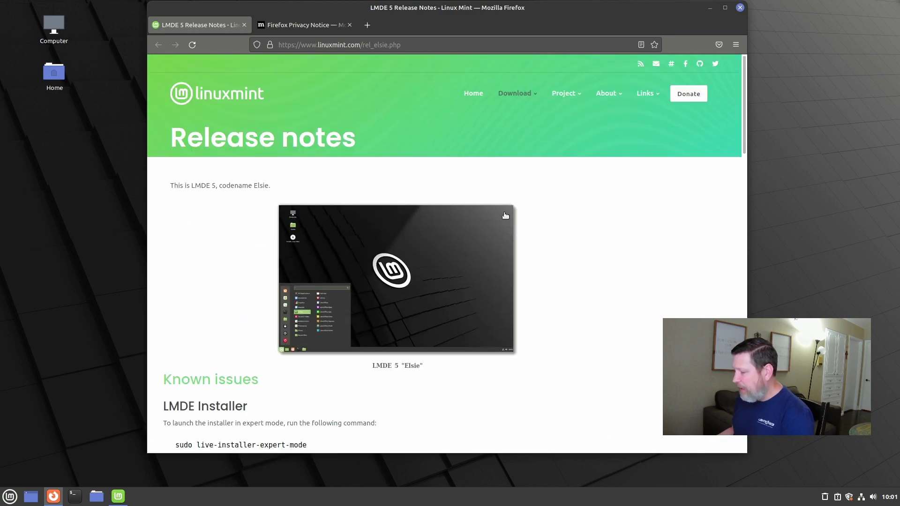
{"action": "scroll", "coordinate": [519, 237], "scroll_direction": "down", "scroll_amount": 5}
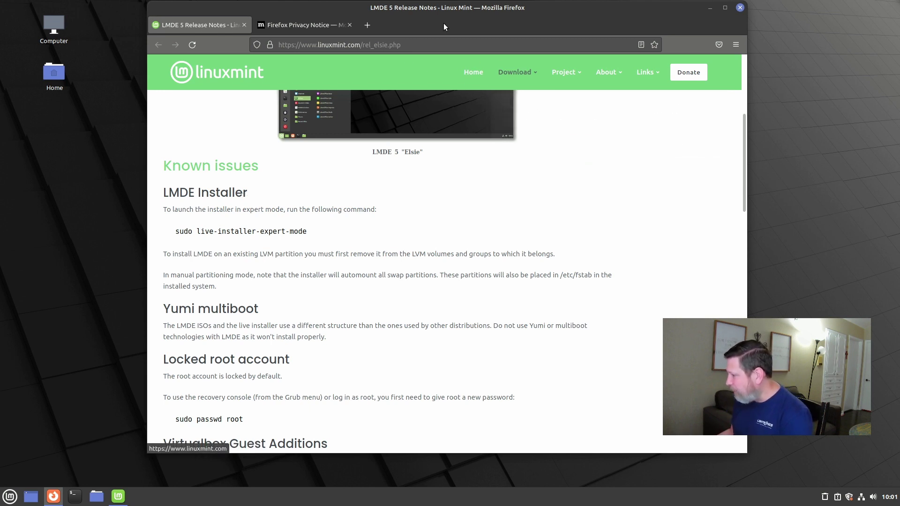
{"action": "left_click_drag", "start_coordinate": [473, 8], "coordinate": [459, 19]}
Minimize Firefox, look at the Welcome Help and Contribute pages, then close the Welcome window
{"action": "left_click", "coordinate": [697, 19]}
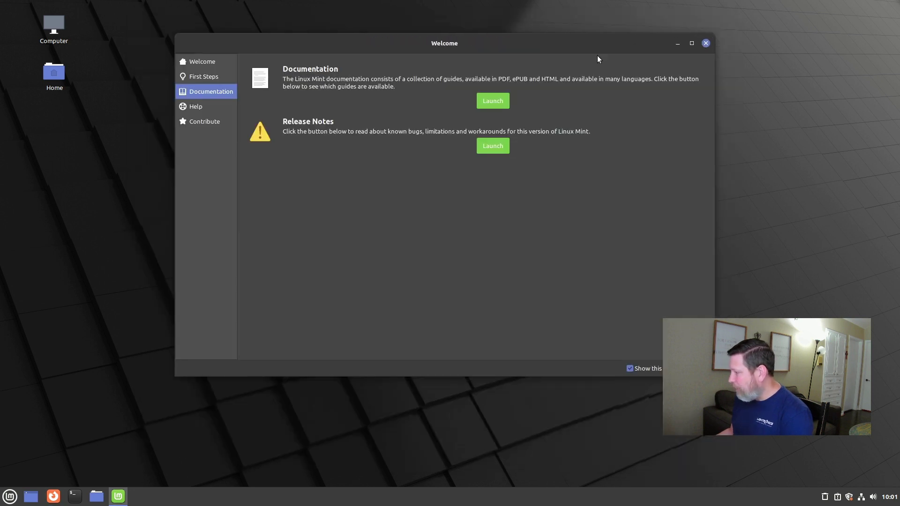
{"action": "left_click", "coordinate": [209, 108]}
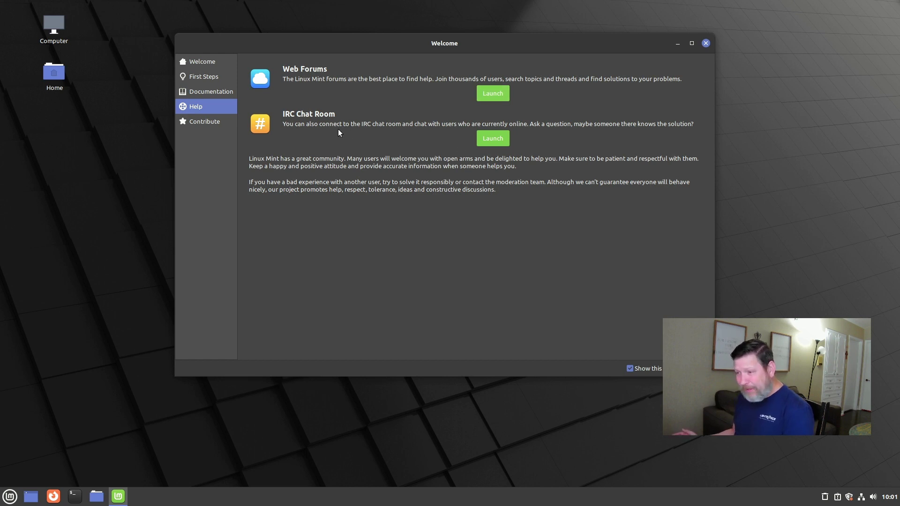
{"action": "left_click", "coordinate": [218, 120]}
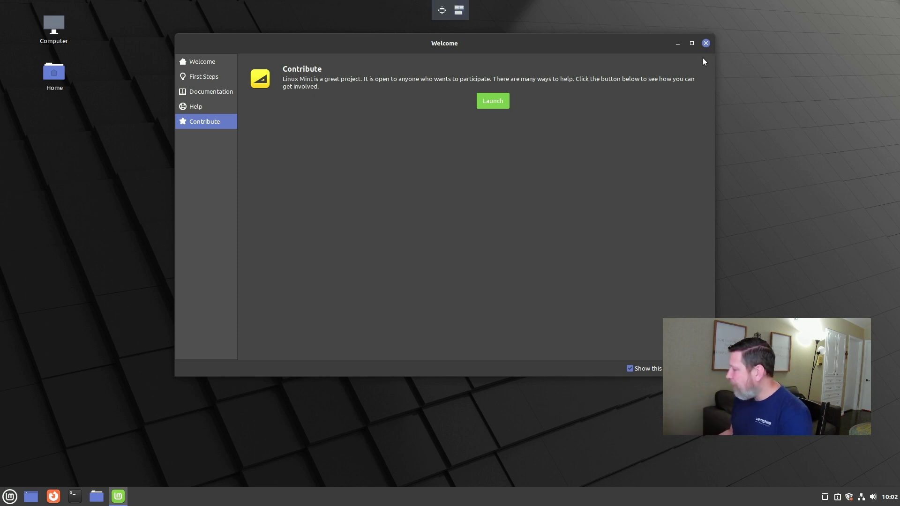
{"action": "left_click", "coordinate": [705, 43]}
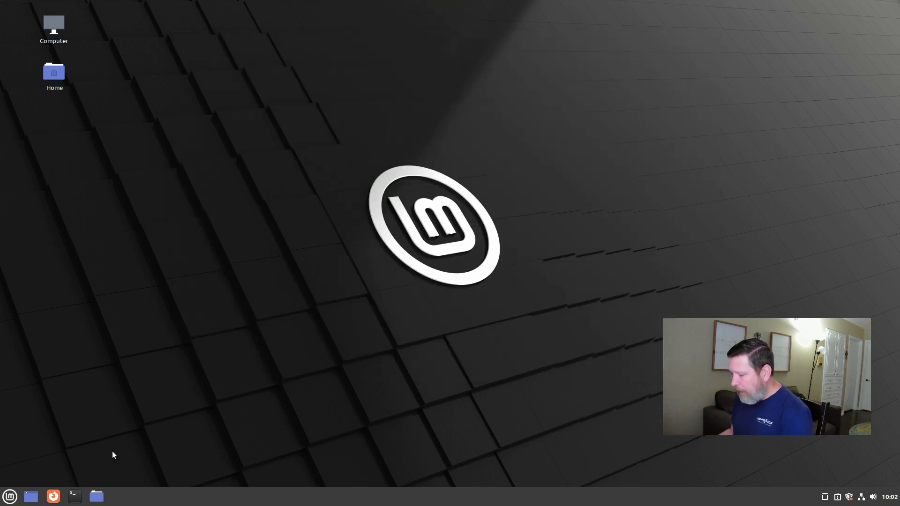
Open the Mint menu and browse its application categories down to Administration
{"action": "left_click", "coordinate": [5, 498]}
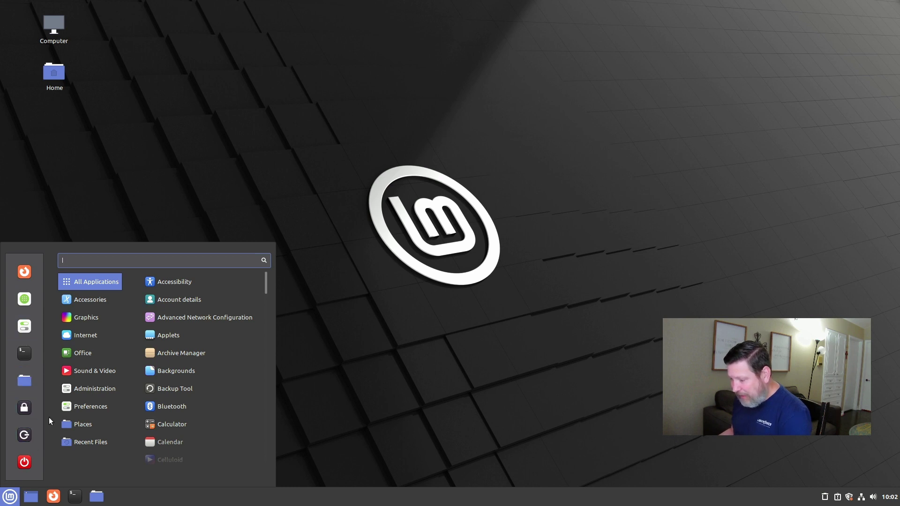
{"action": "mouse_move", "coordinate": [88, 293]}
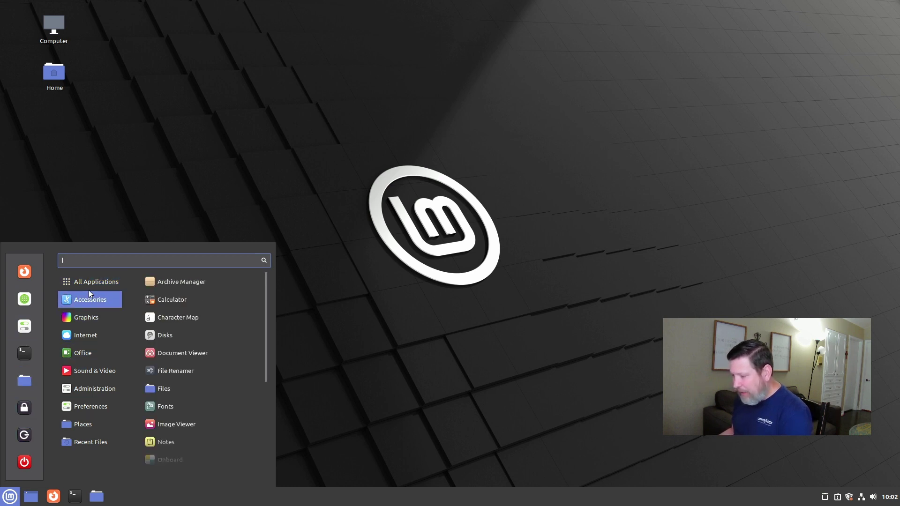
{"action": "mouse_move", "coordinate": [88, 330]}
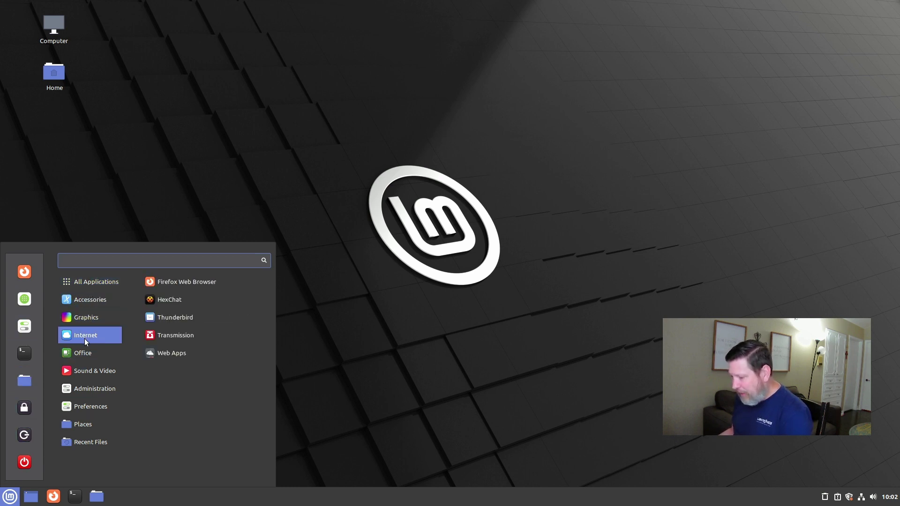
{"action": "scroll", "coordinate": [176, 324], "scroll_direction": "down", "scroll_amount": 5}
{"action": "scroll", "coordinate": [176, 325], "scroll_direction": "down", "scroll_amount": 10}
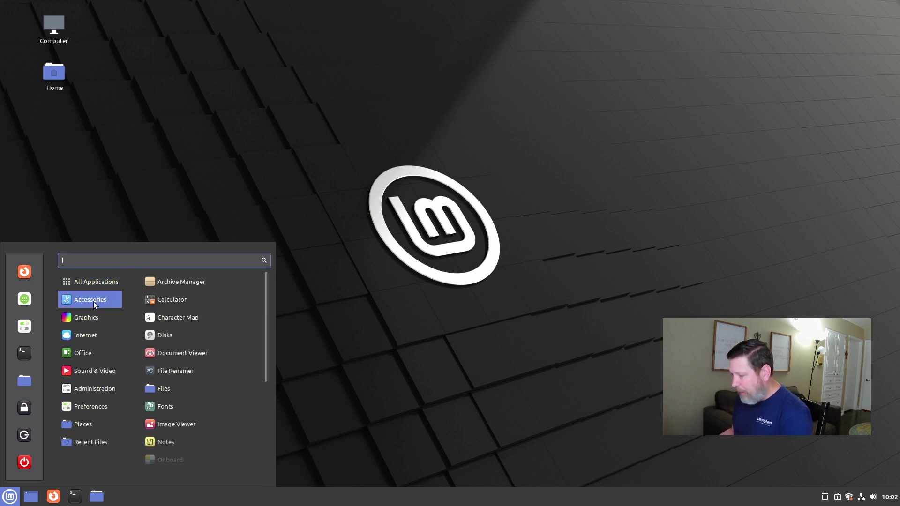
{"action": "mouse_move", "coordinate": [82, 352]}
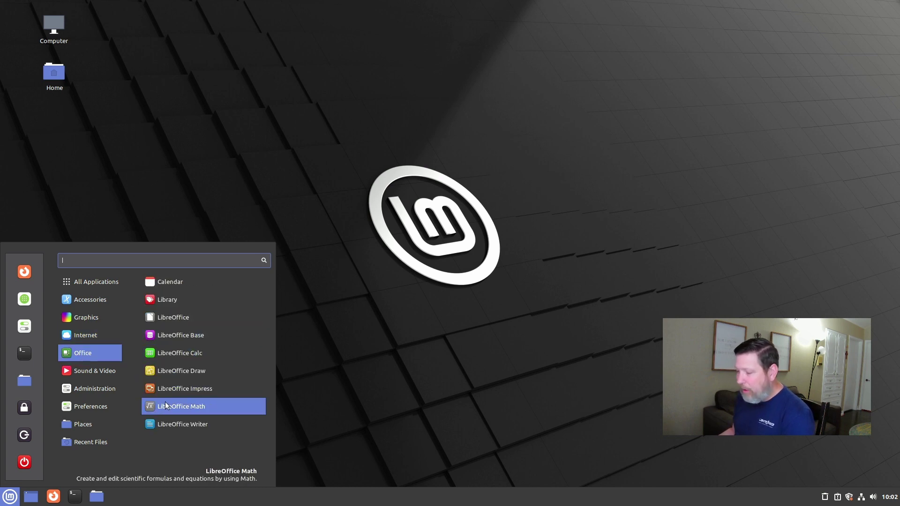
{"action": "mouse_move", "coordinate": [93, 375]}
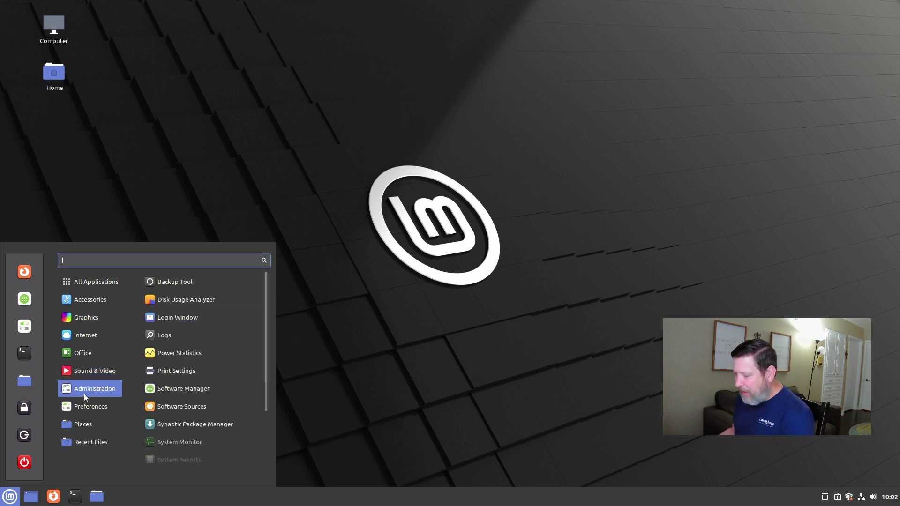
{"action": "scroll", "coordinate": [189, 373], "scroll_direction": "down", "scroll_amount": 2}
{"action": "scroll", "coordinate": [190, 372], "scroll_direction": "up", "scroll_amount": 2}
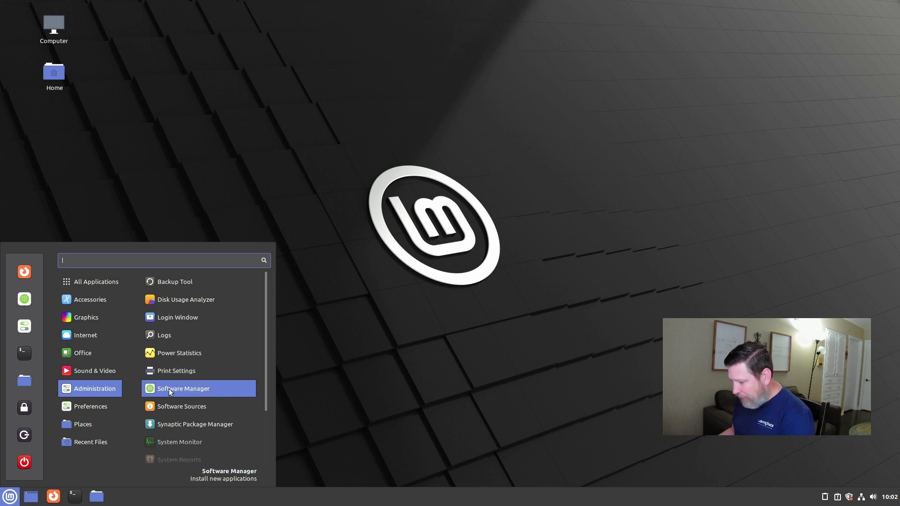
{"action": "scroll", "coordinate": [169, 389], "scroll_direction": "down", "scroll_amount": 1}
Launch System Monitor and show its Resources graphs in a moved, much larger window
{"action": "left_click", "coordinate": [173, 409]}
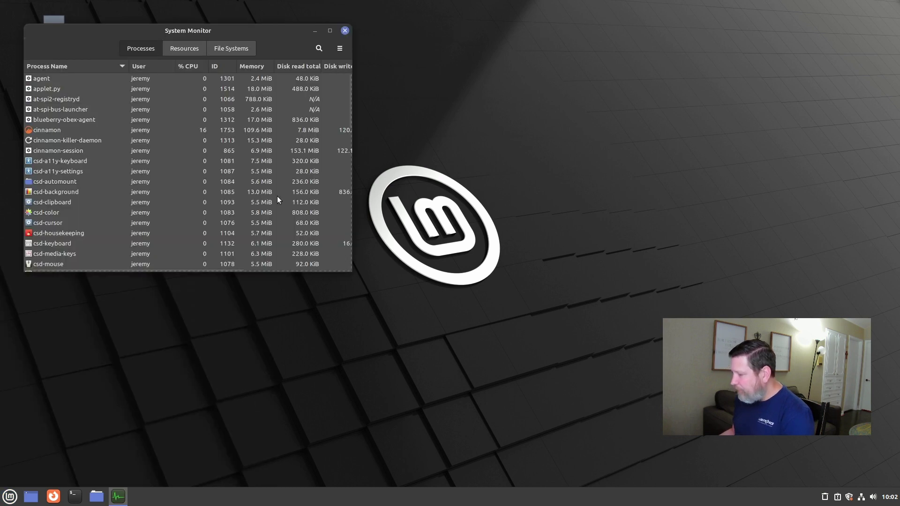
{"action": "left_click", "coordinate": [351, 270]}
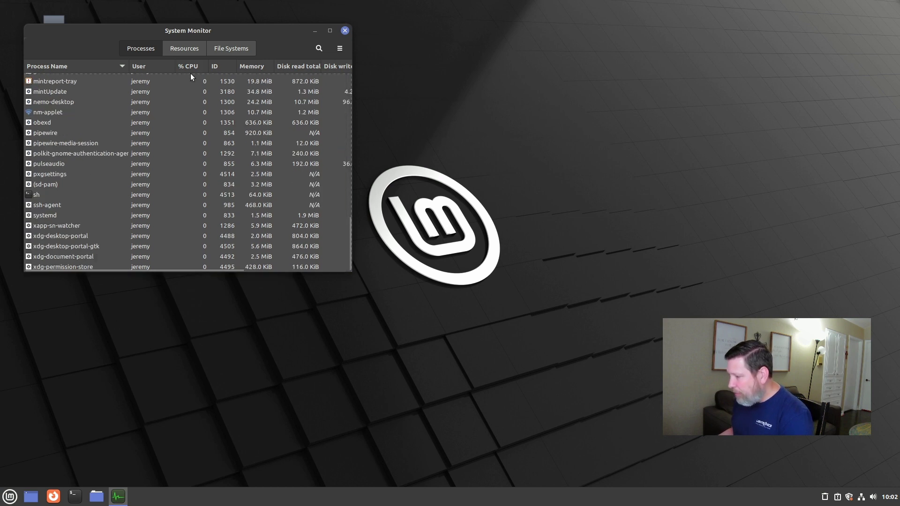
{"action": "left_click", "coordinate": [184, 48]}
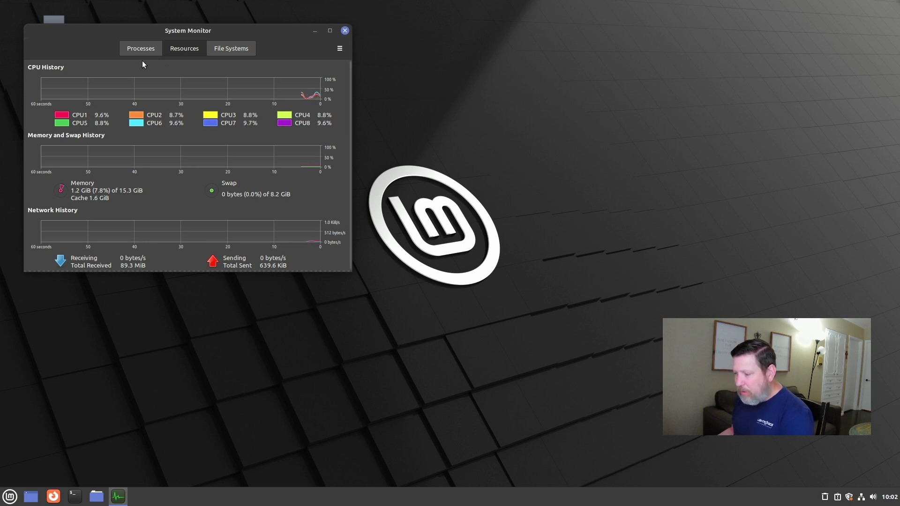
{"action": "left_click_drag", "start_coordinate": [103, 36], "coordinate": [133, 37]}
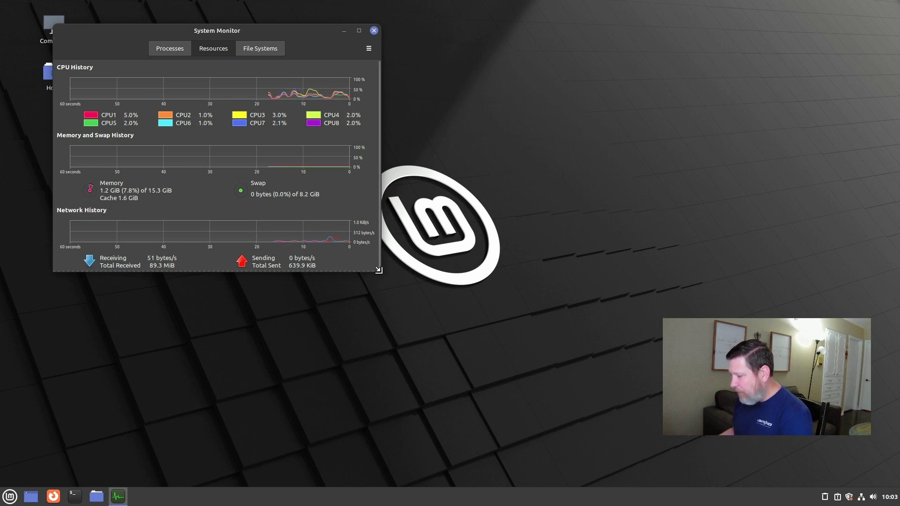
{"action": "left_click_drag", "start_coordinate": [380, 270], "coordinate": [817, 450]}
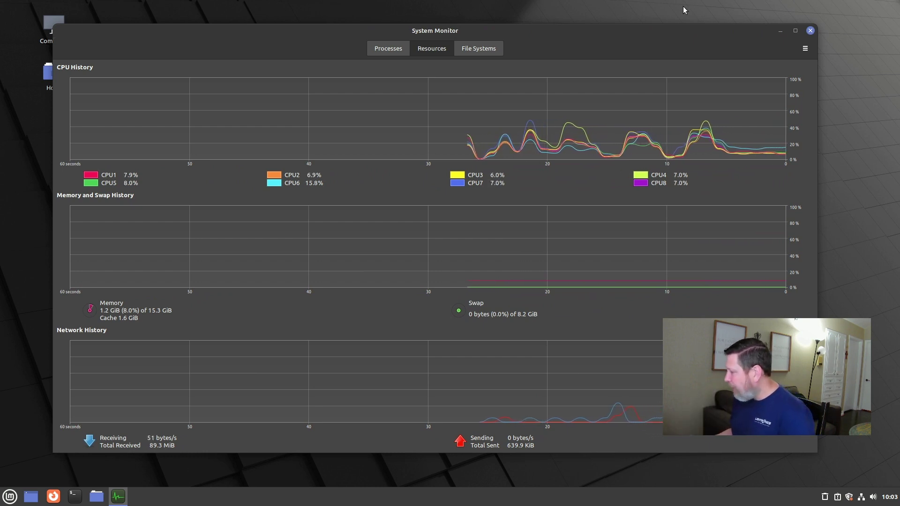
{"action": "left_click_drag", "start_coordinate": [671, 35], "coordinate": [686, 25]}
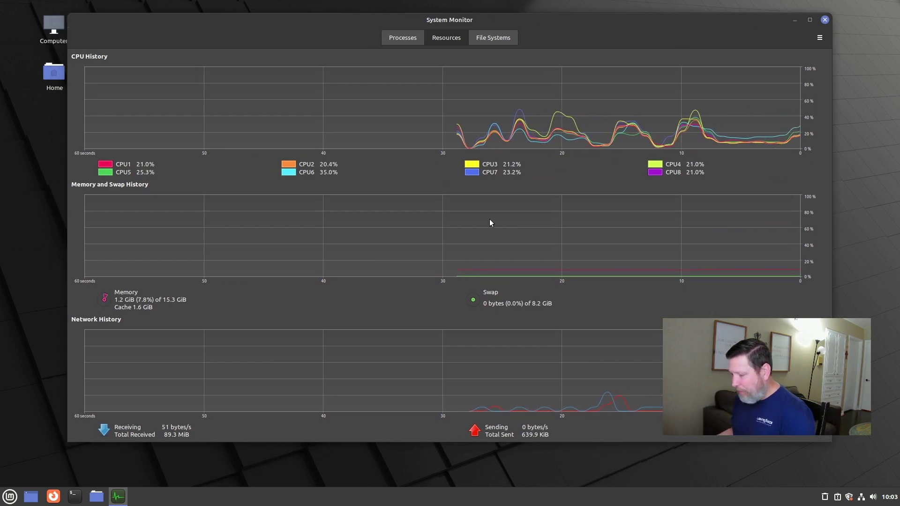
{"action": "right_click", "coordinate": [351, 495]}
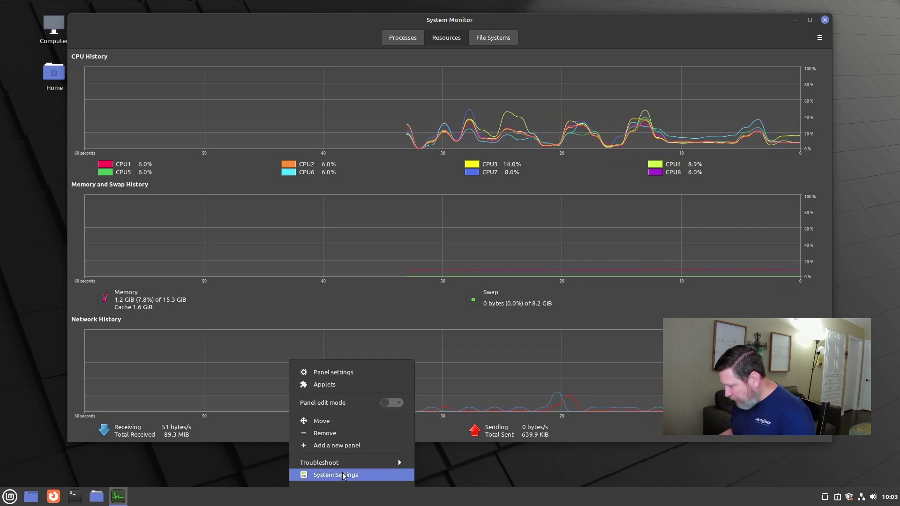
{"action": "left_click", "coordinate": [339, 375]}
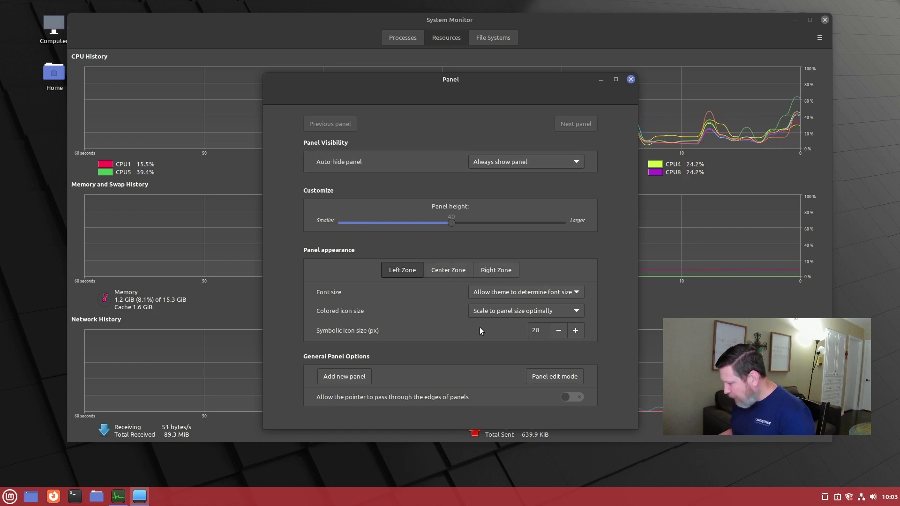
{"action": "left_click", "coordinate": [541, 379]}
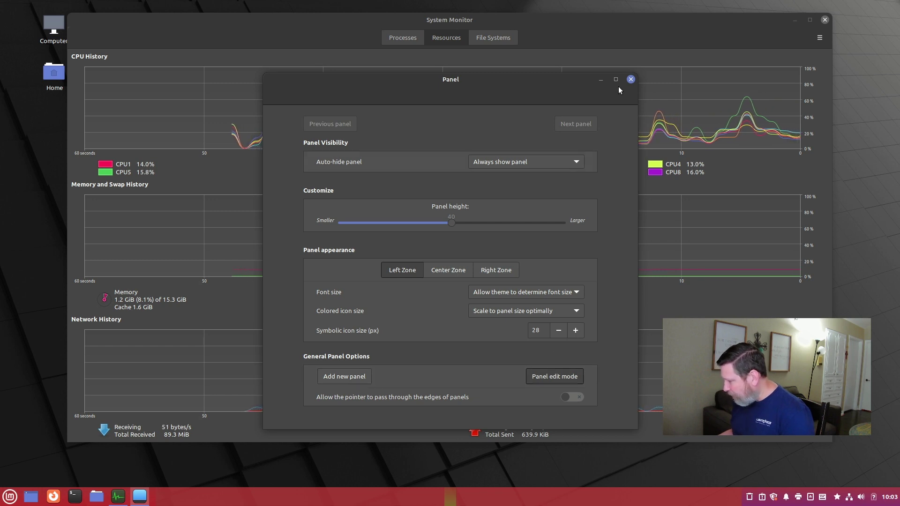
{"action": "left_click", "coordinate": [630, 80]}
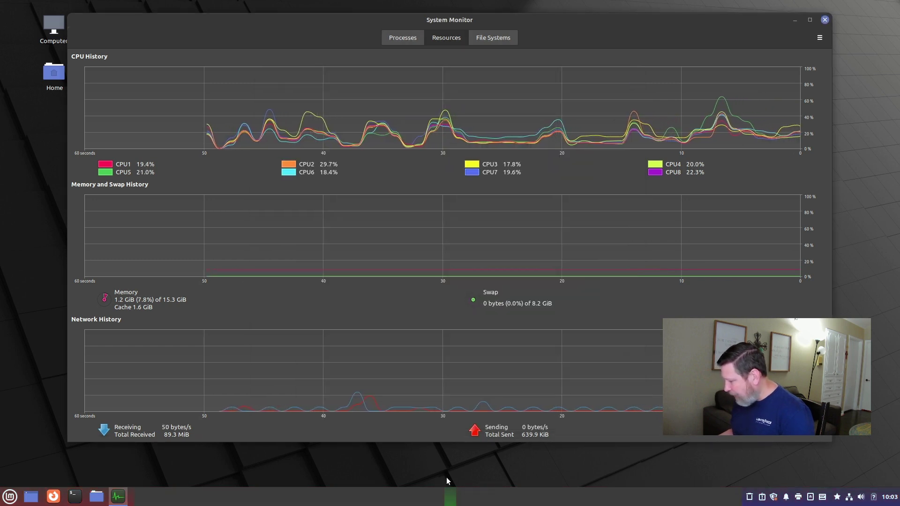
{"action": "right_click", "coordinate": [410, 498]}
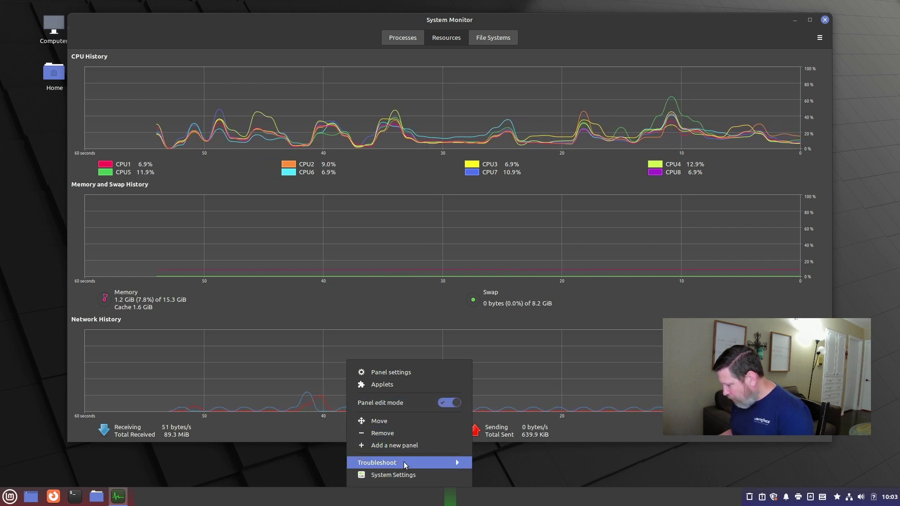
{"action": "left_click", "coordinate": [390, 383]}
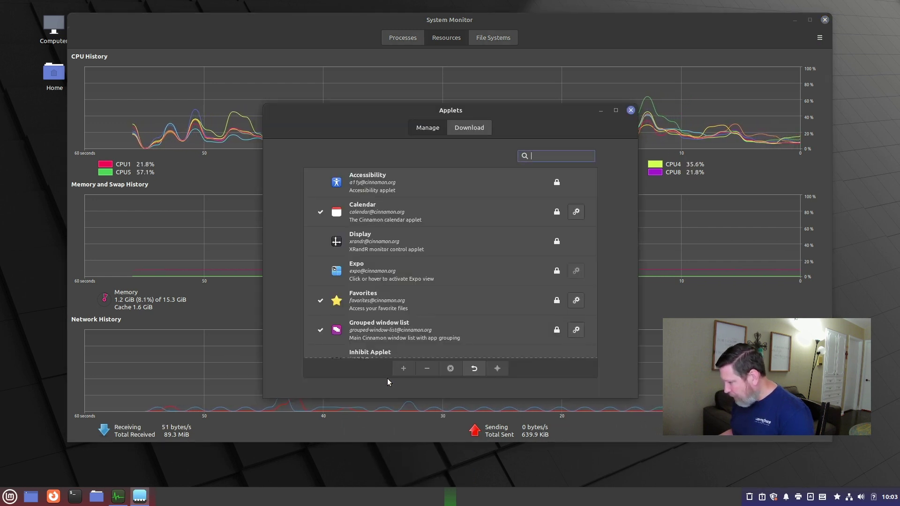
{"action": "scroll", "coordinate": [391, 285], "scroll_direction": "down", "scroll_amount": 10}
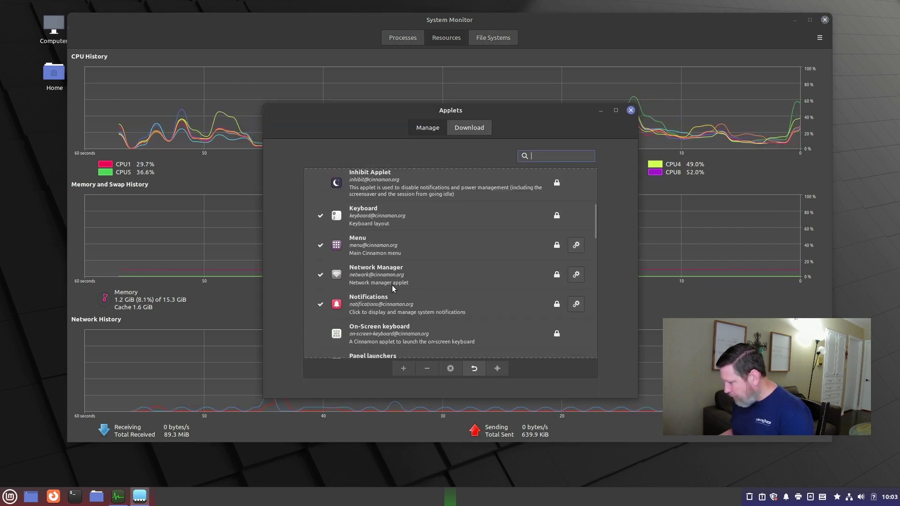
{"action": "left_click", "coordinate": [630, 111]}
{"action": "right_click", "coordinate": [351, 496]}
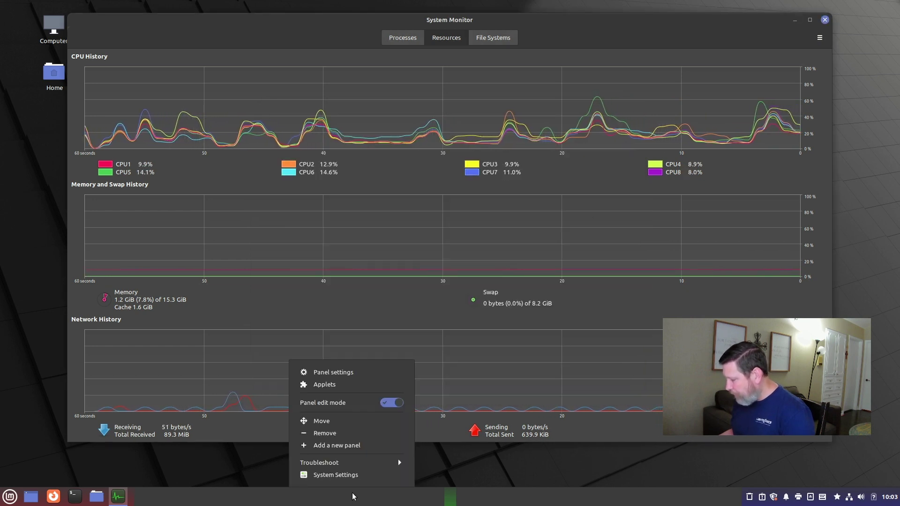
{"action": "left_click", "coordinate": [392, 402]}
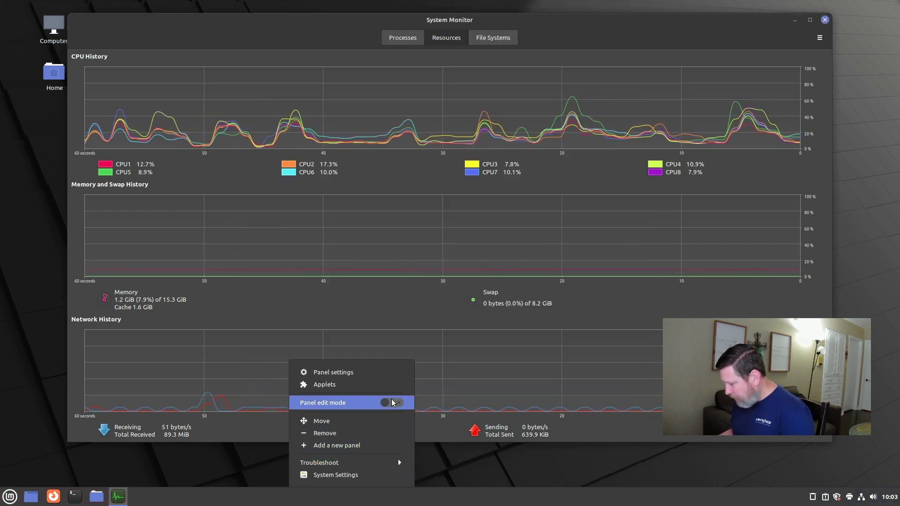
{"action": "left_click", "coordinate": [544, 417]}
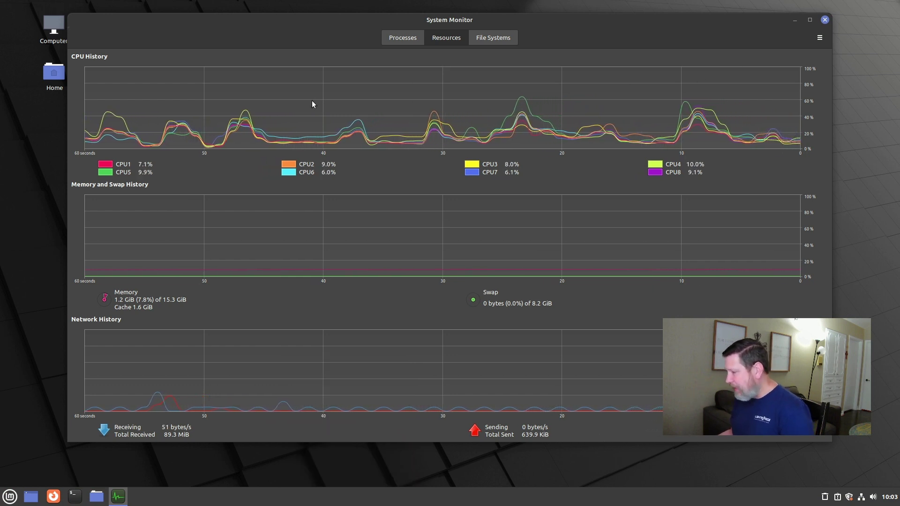
Look over System Monitor's File Systems, Processes and Resources tabs in turn
{"action": "left_click", "coordinate": [490, 38]}
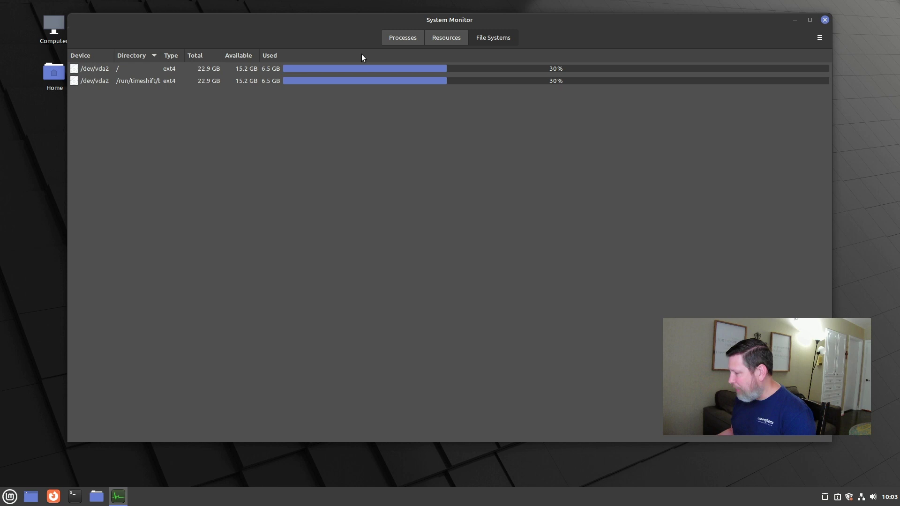
{"action": "left_click", "coordinate": [386, 39]}
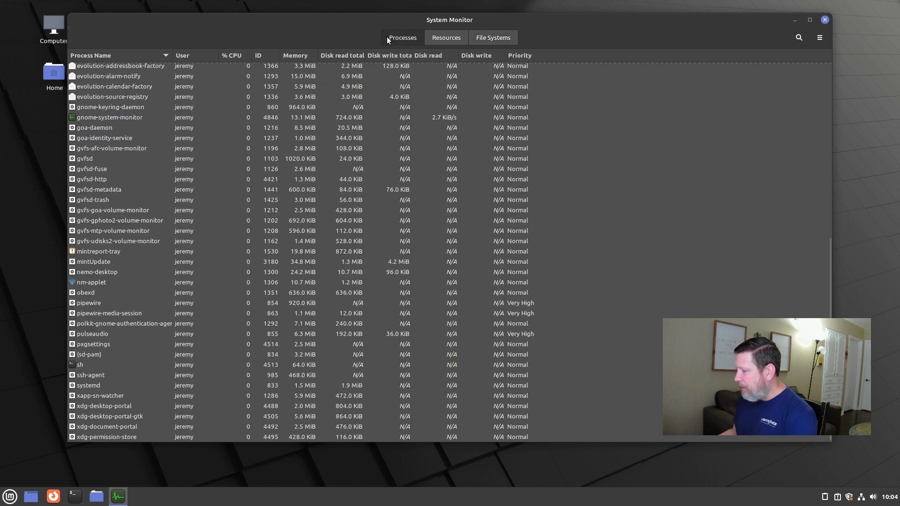
{"action": "left_click", "coordinate": [458, 39]}
Close the system monitor, open a maximized terminal and try running htop, which isn't installed
{"action": "key", "text": "alt+F4"}
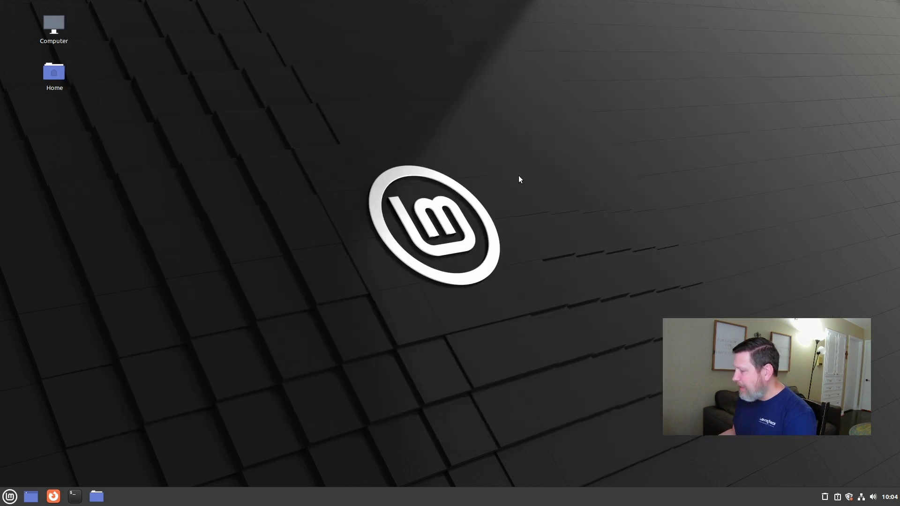
{"action": "left_click", "coordinate": [74, 495]}
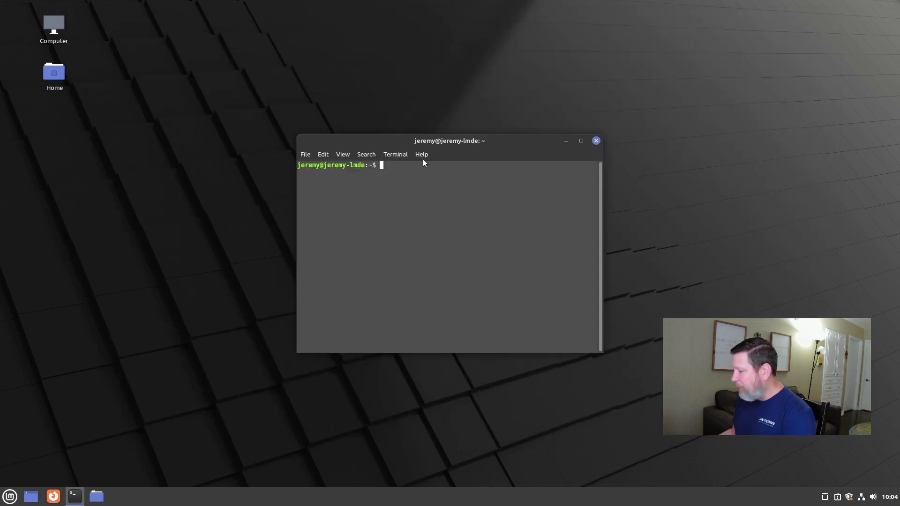
{"action": "left_click", "coordinate": [580, 140]}
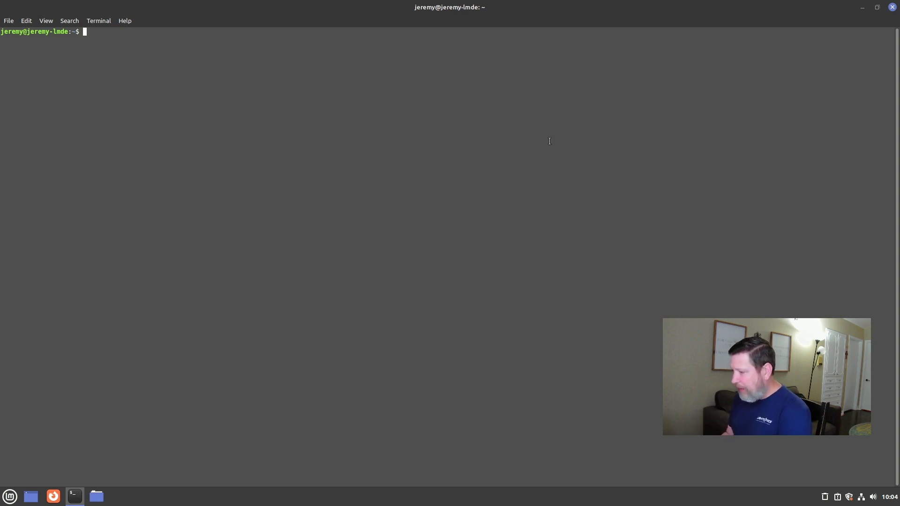
{"action": "type", "text": "htop"}
{"action": "key", "text": "Return"}
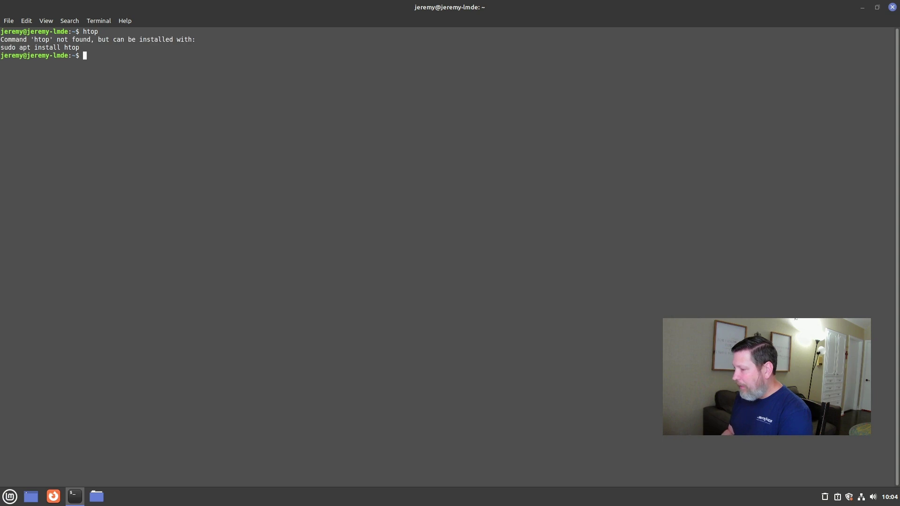
Run top to view live processes, then close the terminal window
{"action": "type", "text": "top"}
{"action": "key", "text": "Return"}
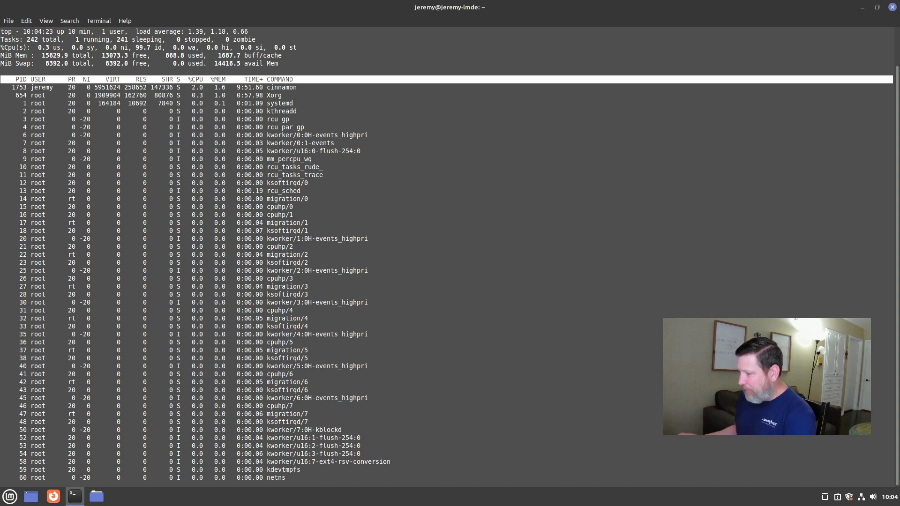
{"action": "left_click", "coordinate": [892, 7]}
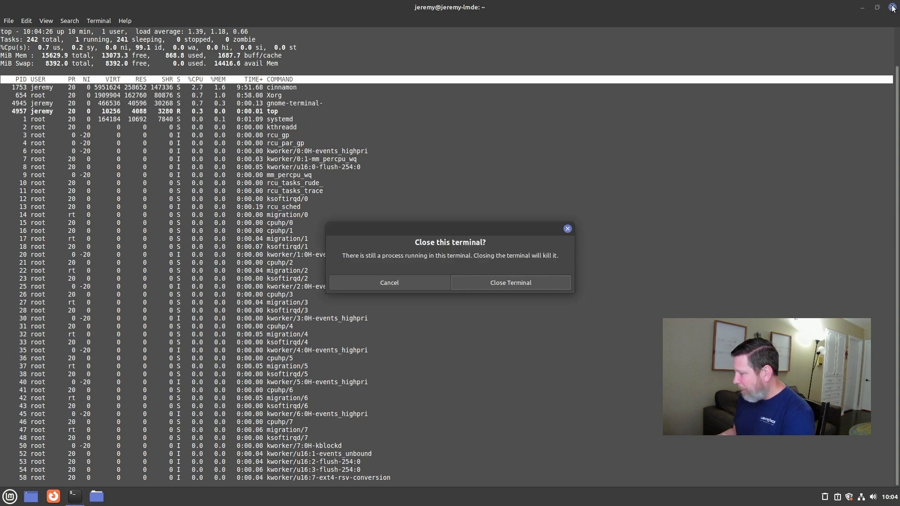
Confirm closing the terminal, open desktop background settings and set the Istanbul bridge wallpaper from Una
{"action": "left_click", "coordinate": [507, 283]}
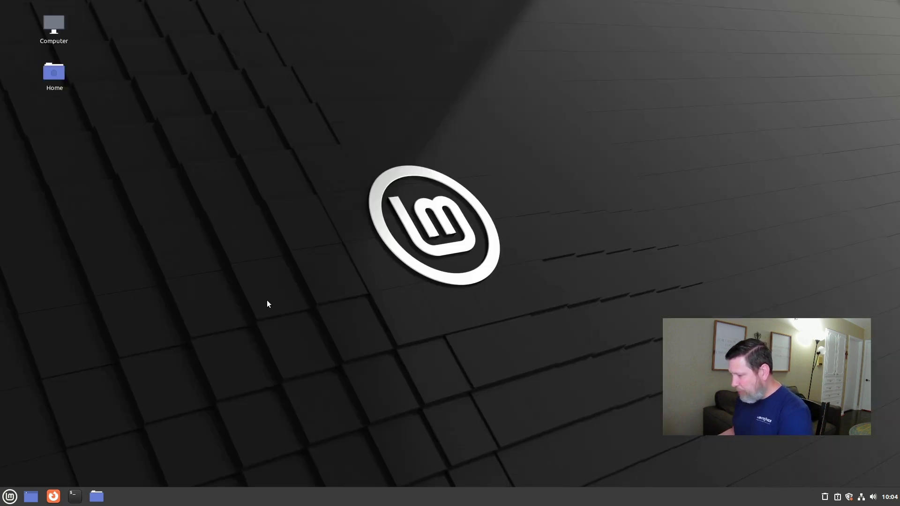
{"action": "right_click", "coordinate": [315, 198]}
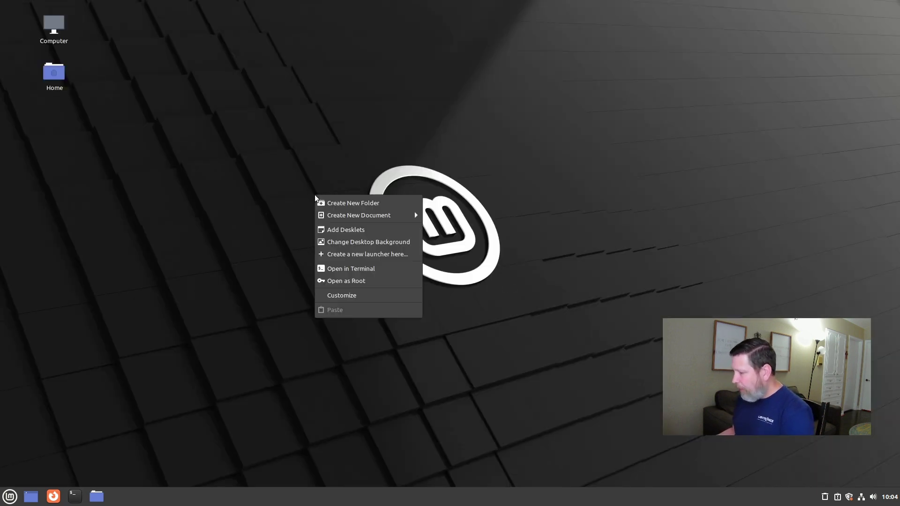
{"action": "left_click", "coordinate": [365, 242]}
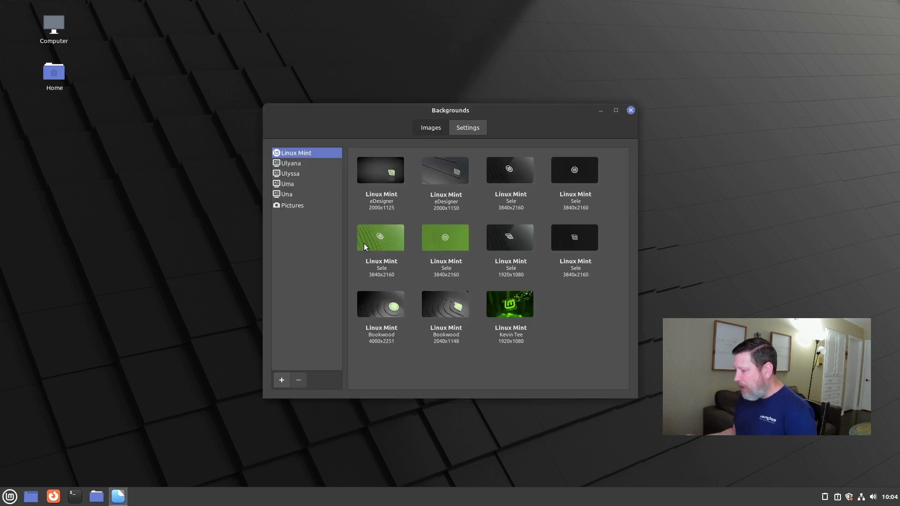
{"action": "left_click", "coordinate": [294, 163]}
{"action": "left_click", "coordinate": [288, 173]}
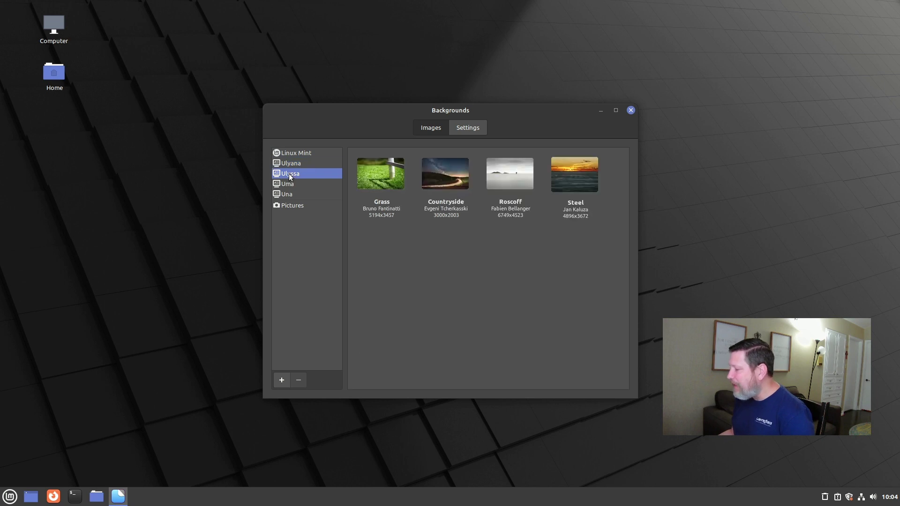
{"action": "left_click", "coordinate": [288, 186]}
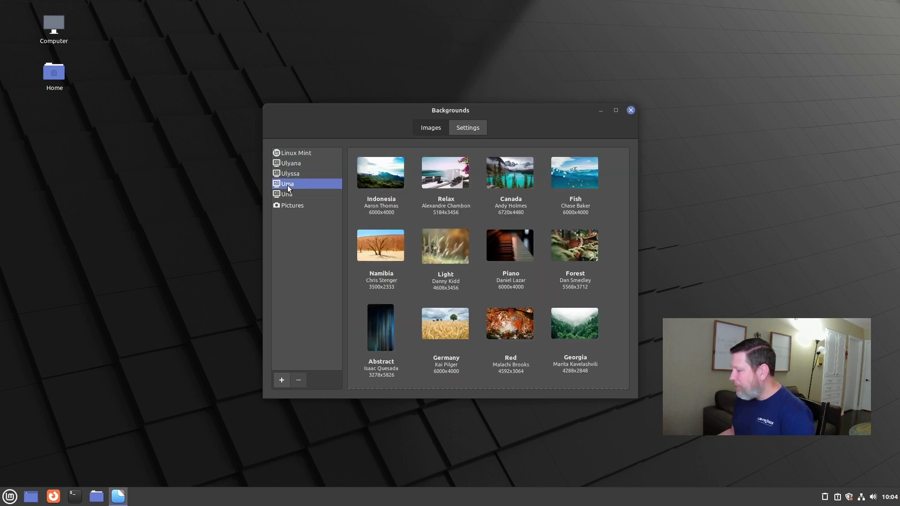
{"action": "scroll", "coordinate": [381, 235], "scroll_direction": "down", "scroll_amount": 5}
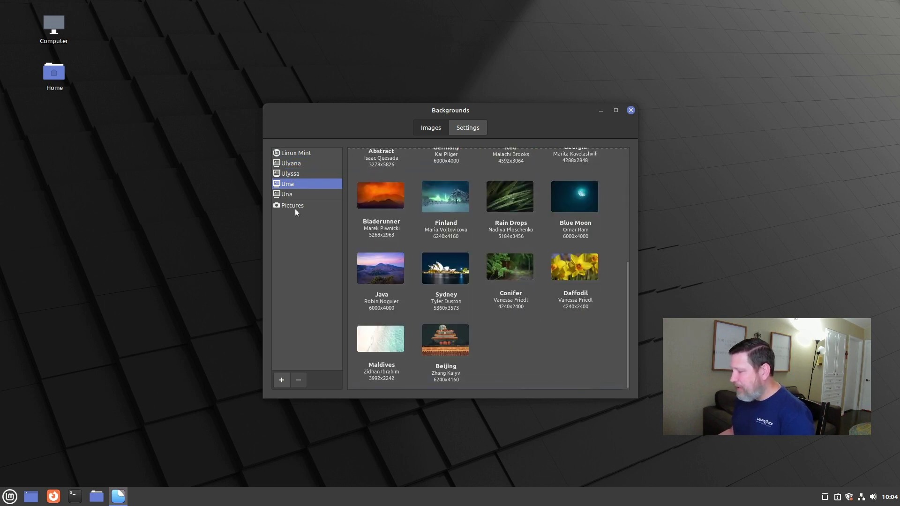
{"action": "left_click", "coordinate": [287, 193]}
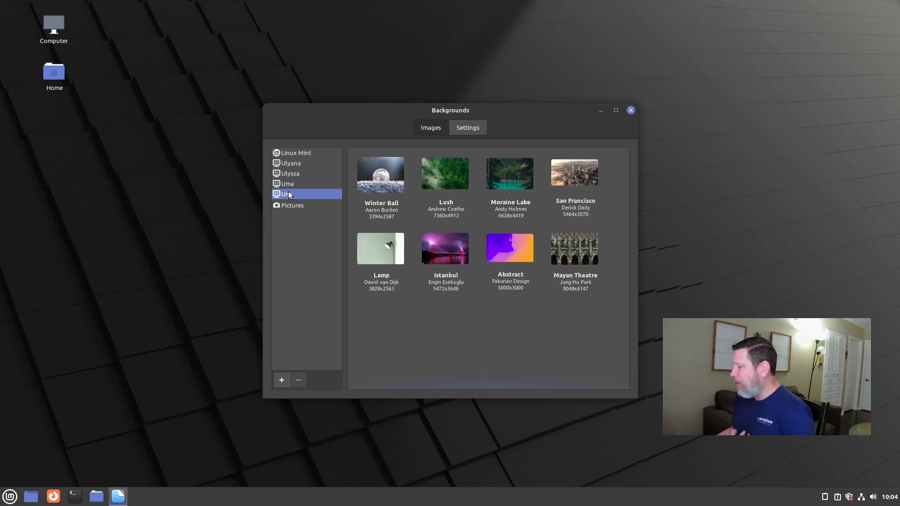
{"action": "left_click", "coordinate": [455, 245]}
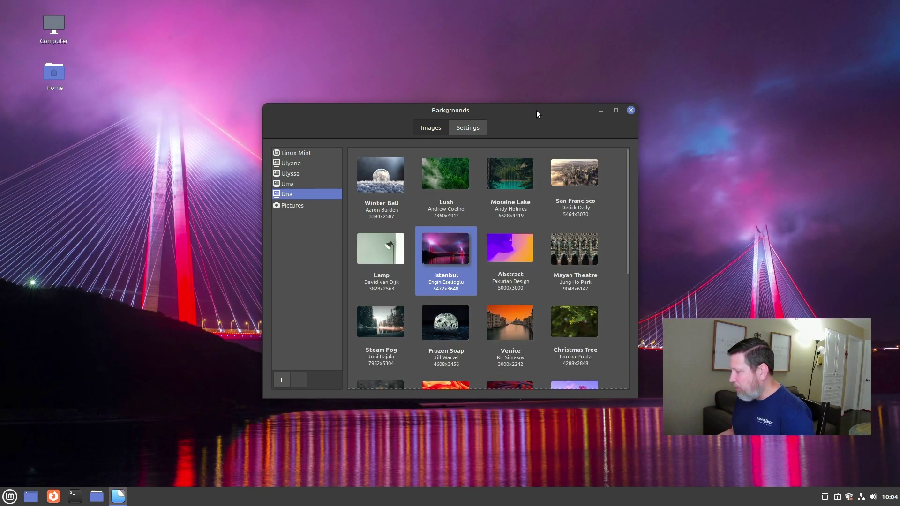
Switch the wallpaper to the Indonesia hills image from the Uma collection
{"action": "left_click_drag", "start_coordinate": [536, 111], "coordinate": [551, 51]}
{"action": "scroll", "coordinate": [446, 191], "scroll_direction": "down", "scroll_amount": 2}
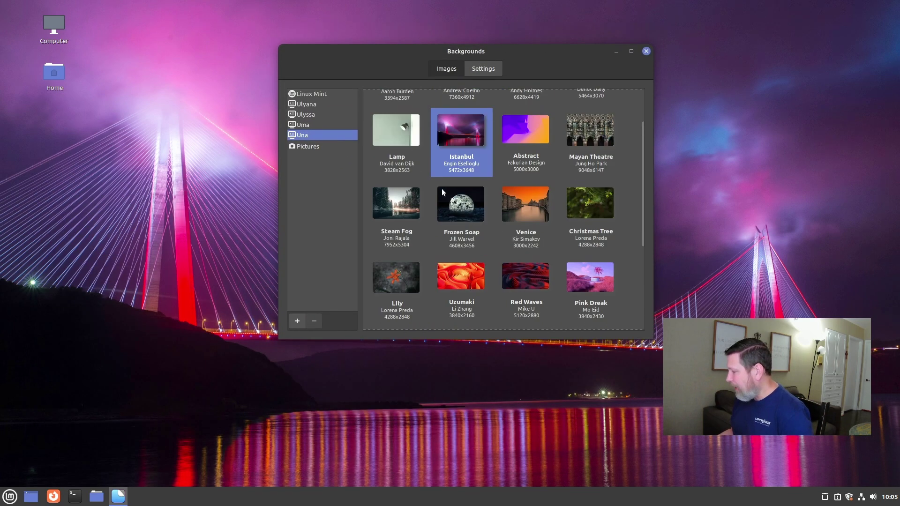
{"action": "scroll", "coordinate": [442, 192], "scroll_direction": "up", "scroll_amount": 2}
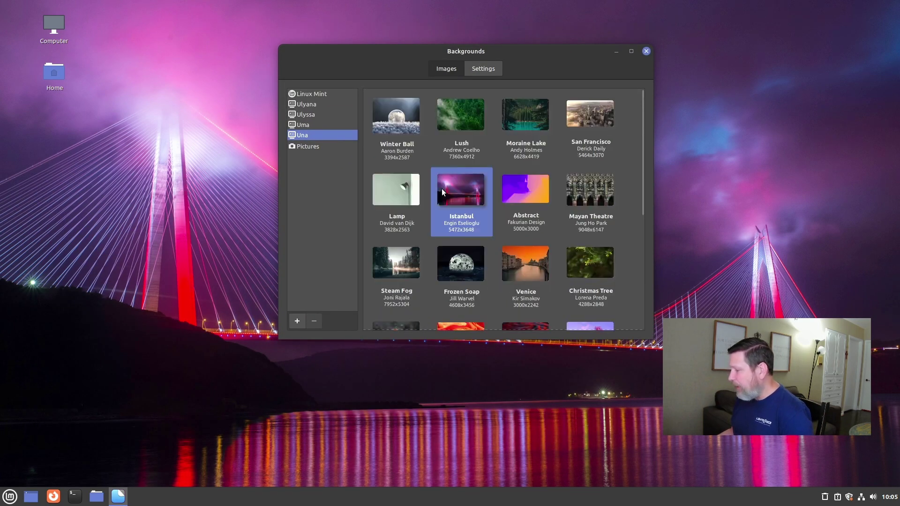
{"action": "left_click", "coordinate": [317, 145]}
{"action": "left_click", "coordinate": [306, 124]}
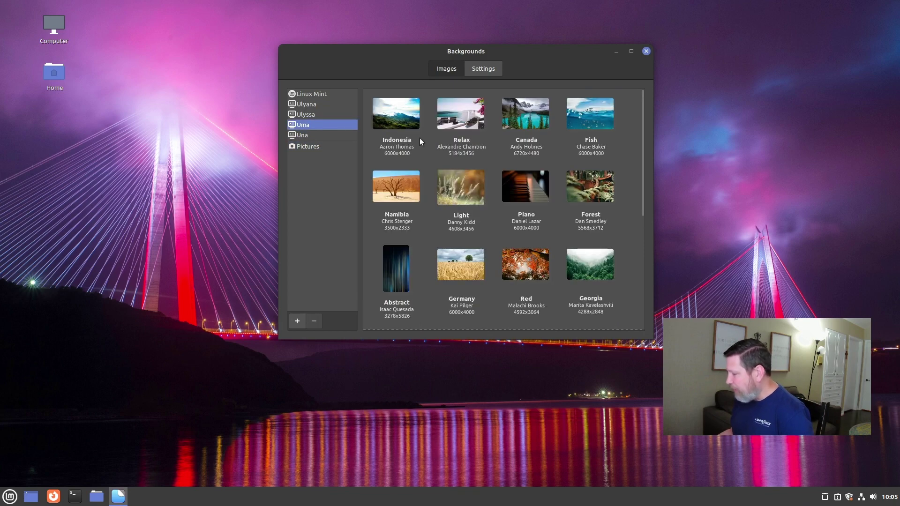
{"action": "left_click", "coordinate": [395, 119]}
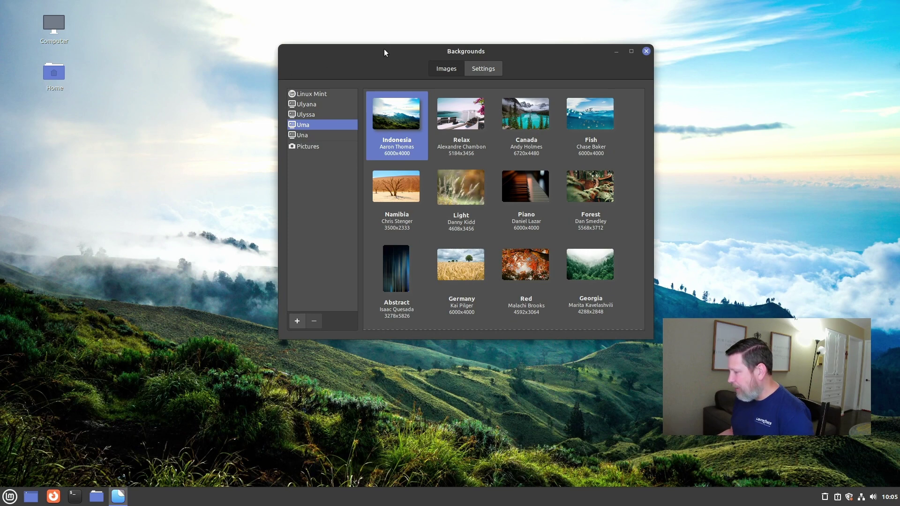
{"action": "left_click_drag", "start_coordinate": [384, 49], "coordinate": [412, 53]}
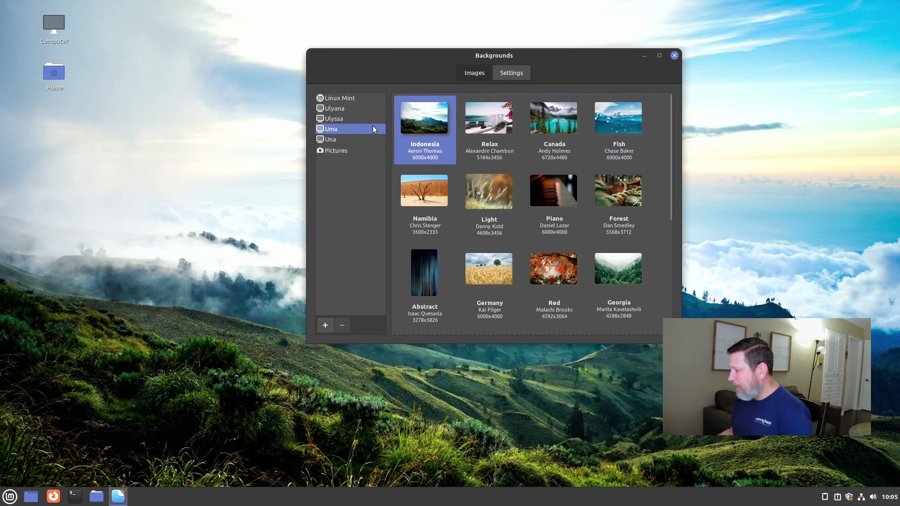
Try the Nanpu Bridge image from Ulyssa as wallpaper and preview it on the desktop
{"action": "left_click", "coordinate": [350, 119]}
{"action": "scroll", "coordinate": [489, 143], "scroll_direction": "down", "scroll_amount": 5}
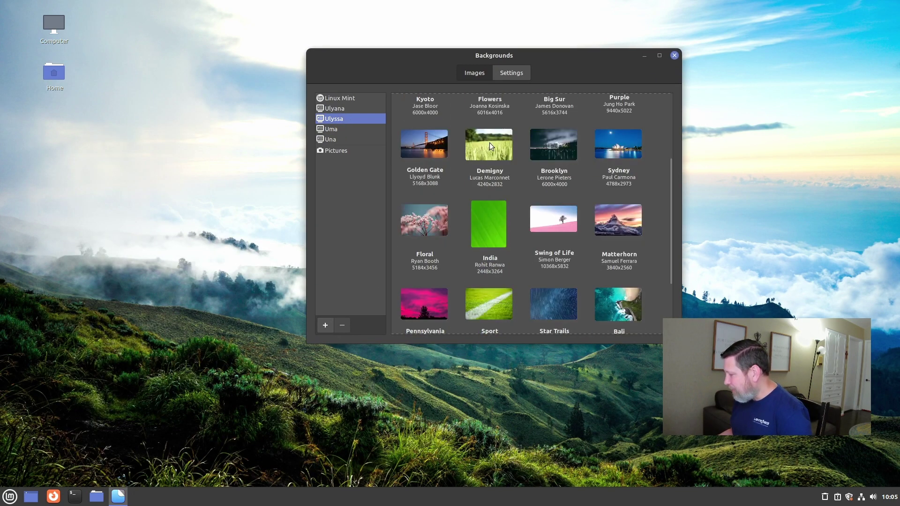
{"action": "left_click", "coordinate": [490, 279]}
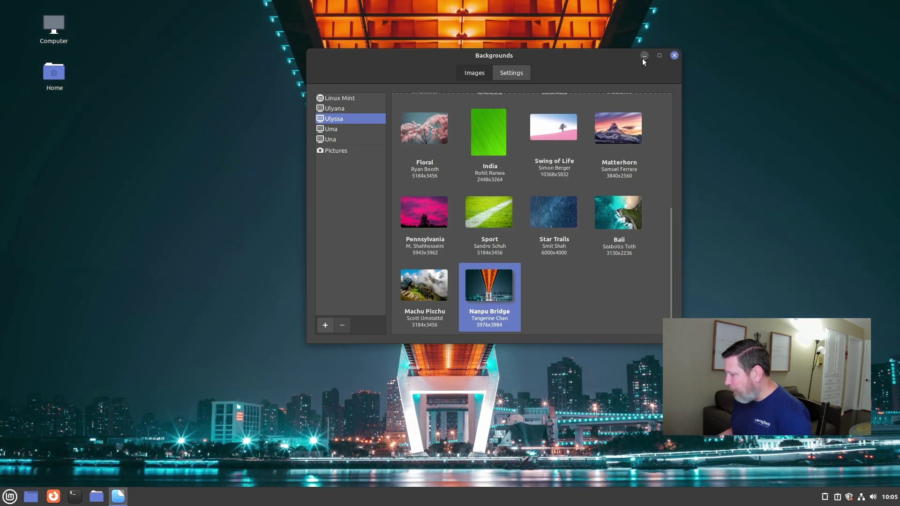
{"action": "left_click", "coordinate": [645, 56]}
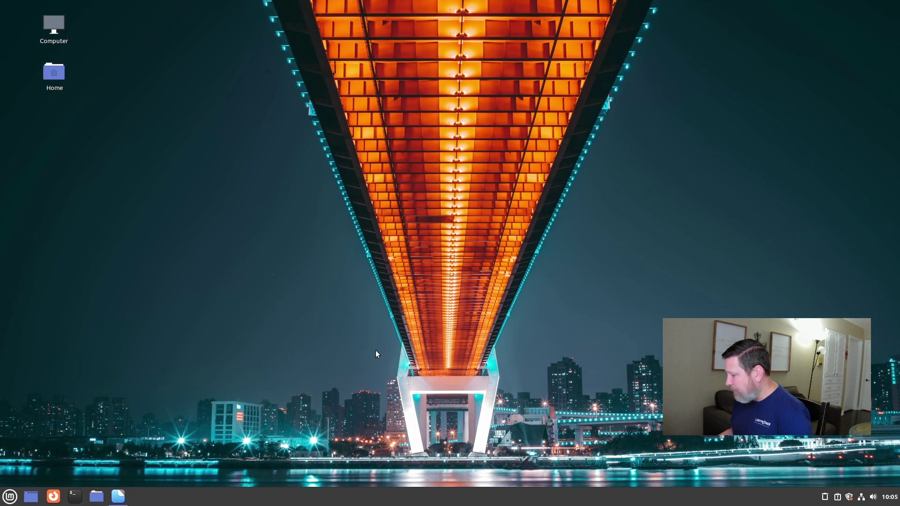
{"action": "left_click", "coordinate": [118, 496]}
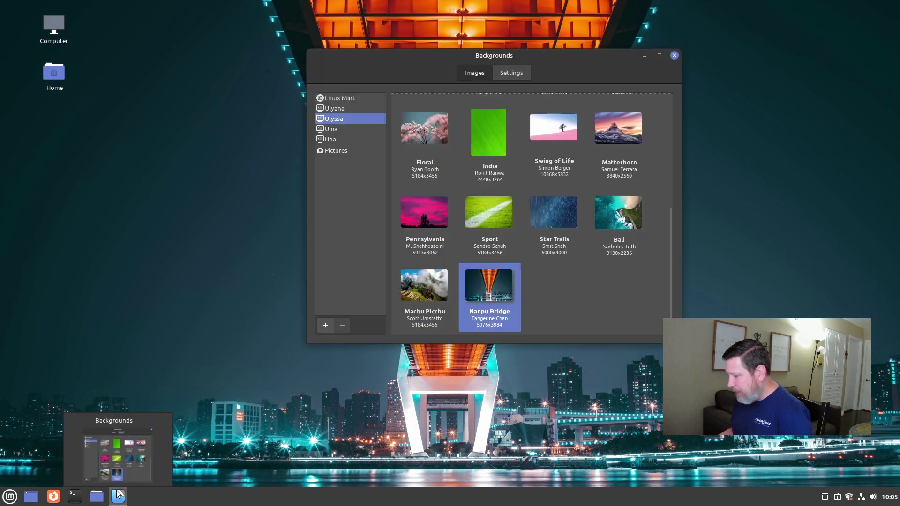
Try the green Kevin Tee Mint image from the Linux Mint collection as wallpaper
{"action": "left_click", "coordinate": [341, 108]}
{"action": "key", "text": "Up"}
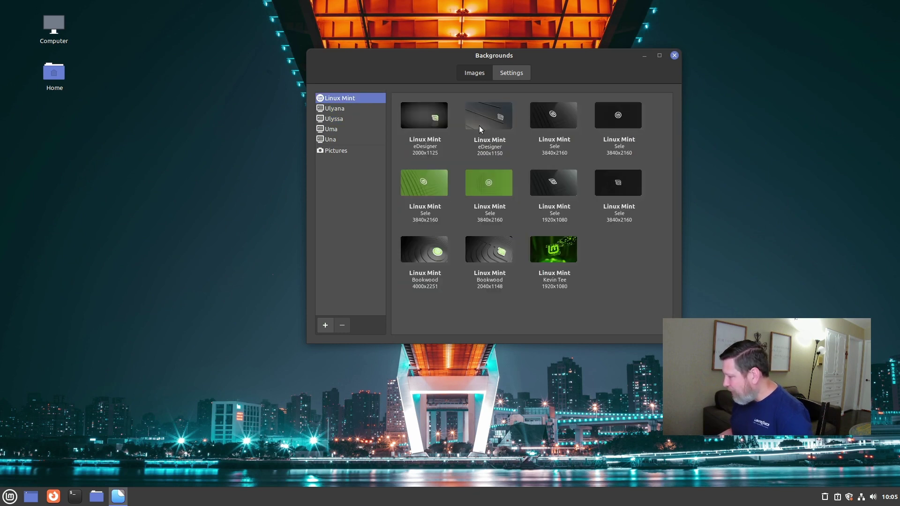
{"action": "left_click", "coordinate": [550, 253]}
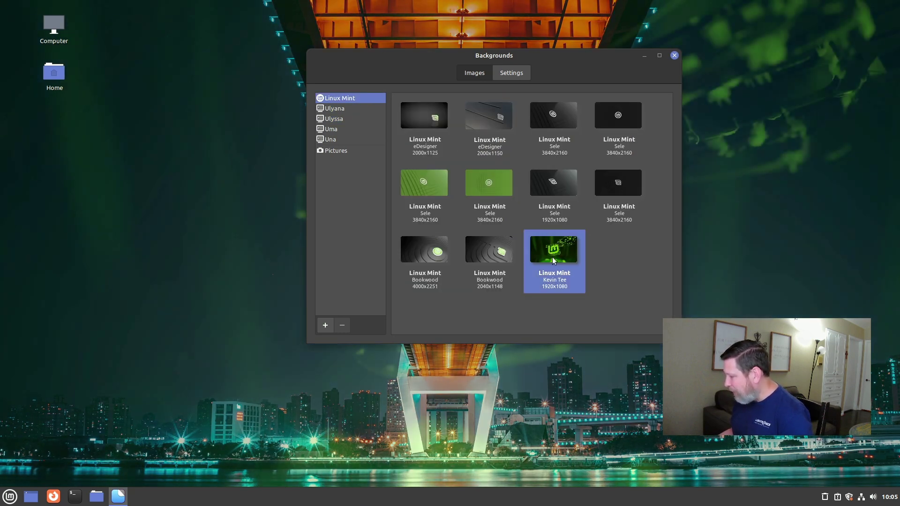
{"action": "left_click", "coordinate": [644, 56]}
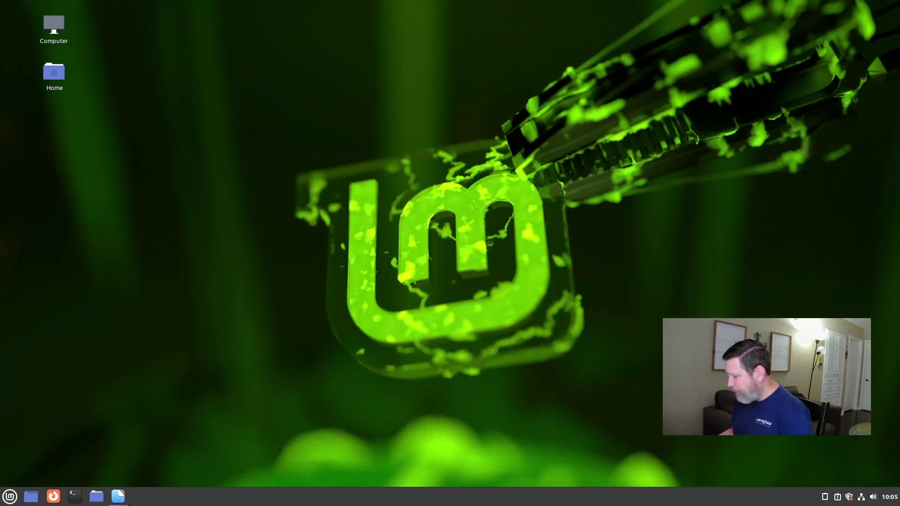
{"action": "left_click", "coordinate": [118, 496]}
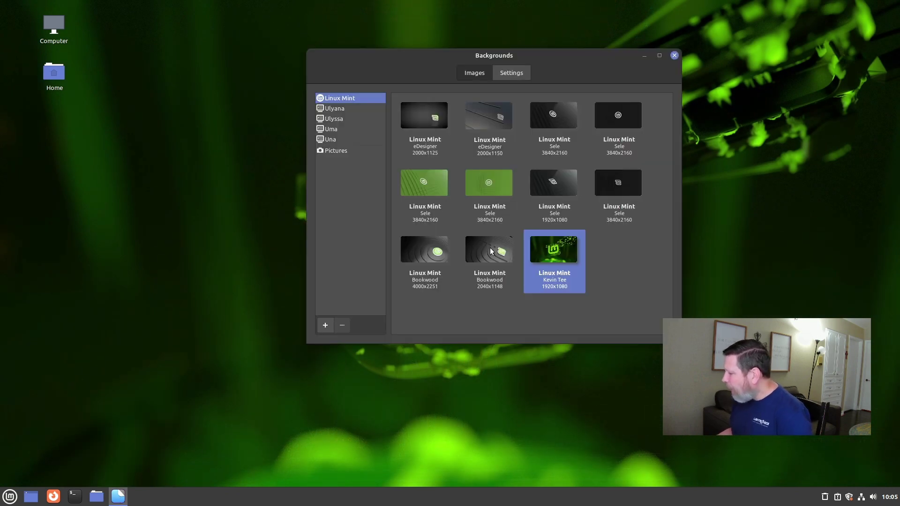
Set the Wave photo from Ulyana as wallpaper and close Backgrounds
{"action": "left_click", "coordinate": [336, 108]}
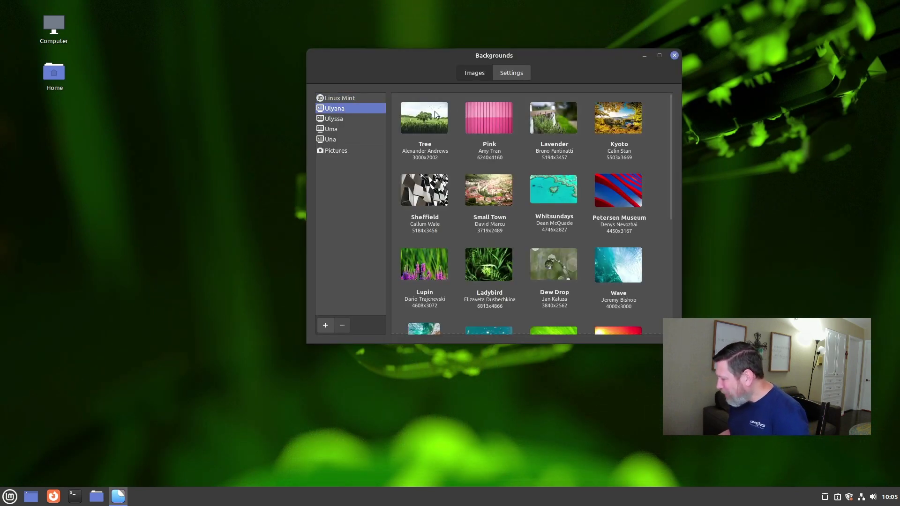
{"action": "left_click", "coordinate": [614, 261]}
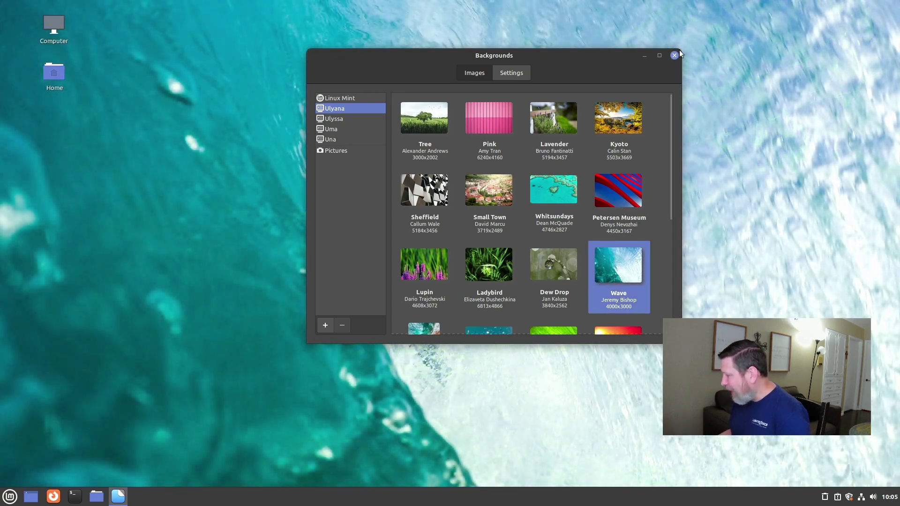
{"action": "left_click", "coordinate": [674, 56]}
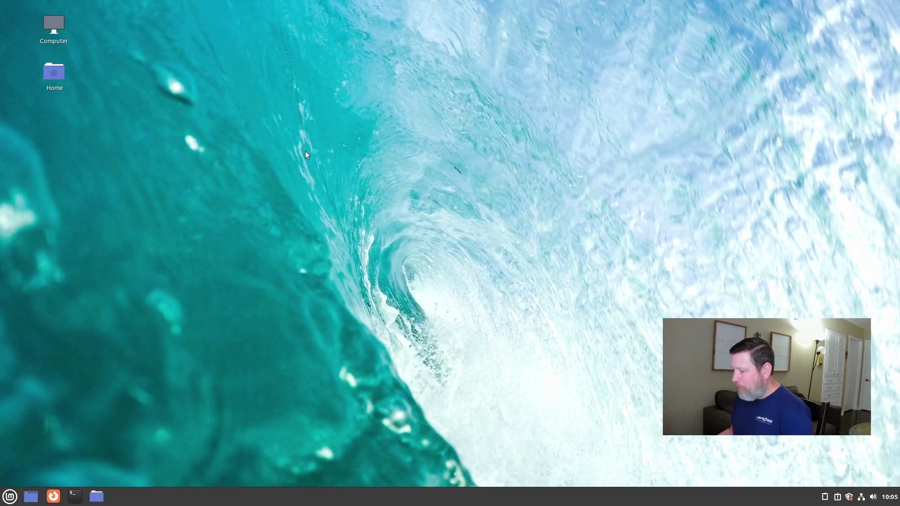
Open the Desklets settings from the Menu's Preferences category
{"action": "right_click", "coordinate": [131, 497]}
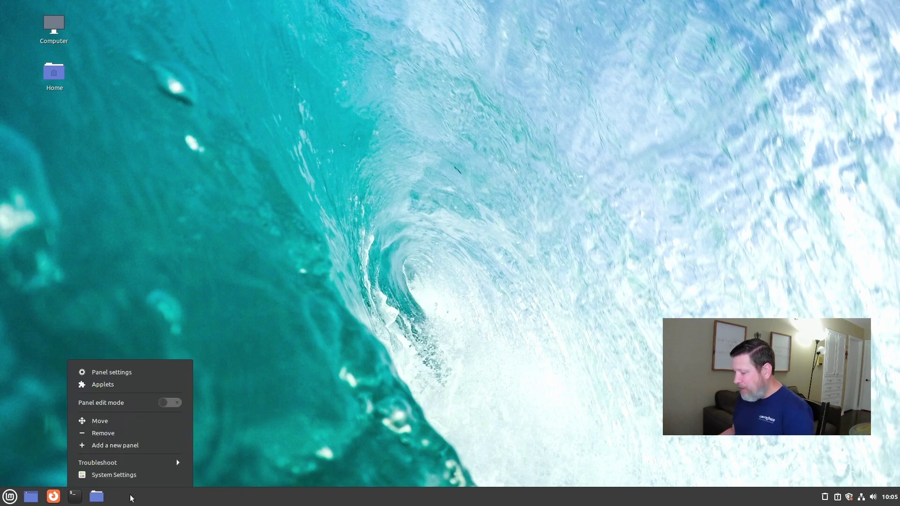
{"action": "left_click", "coordinate": [130, 320]}
{"action": "left_click", "coordinate": [9, 496]}
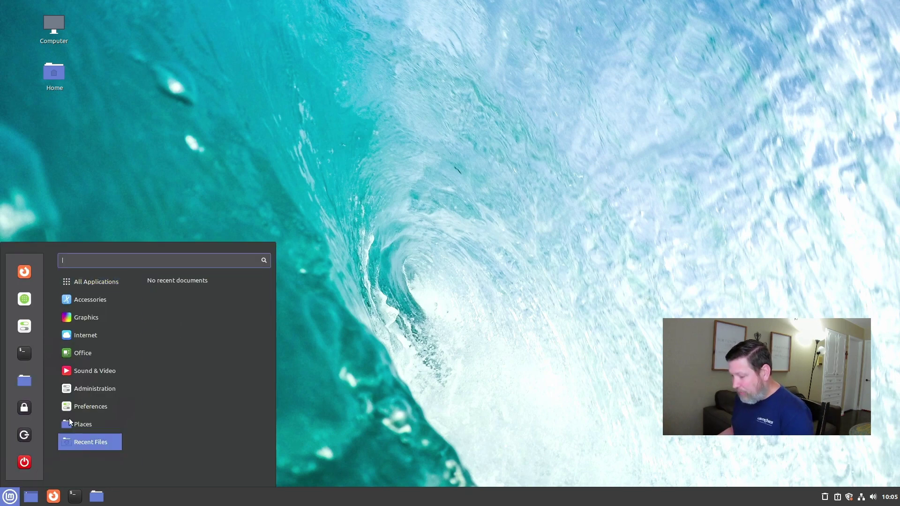
{"action": "mouse_move", "coordinate": [78, 373]}
{"action": "mouse_move", "coordinate": [108, 344]}
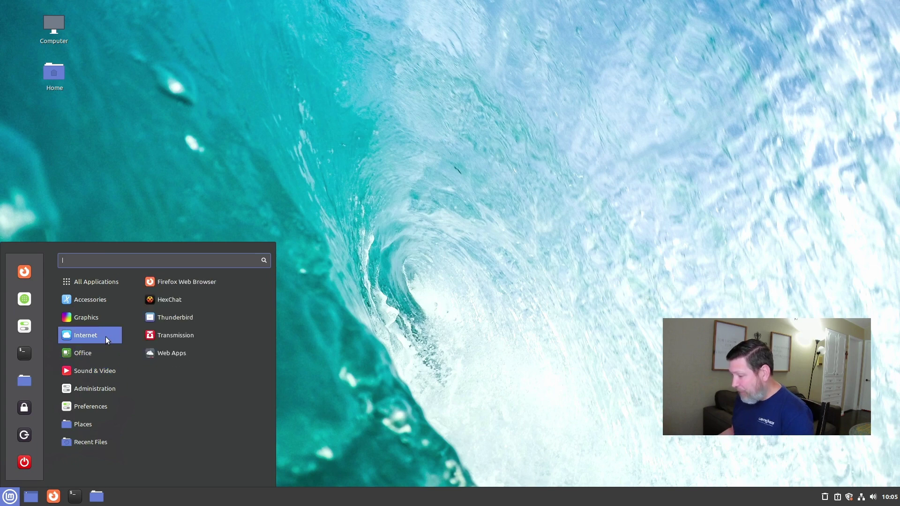
{"action": "mouse_move", "coordinate": [89, 409]}
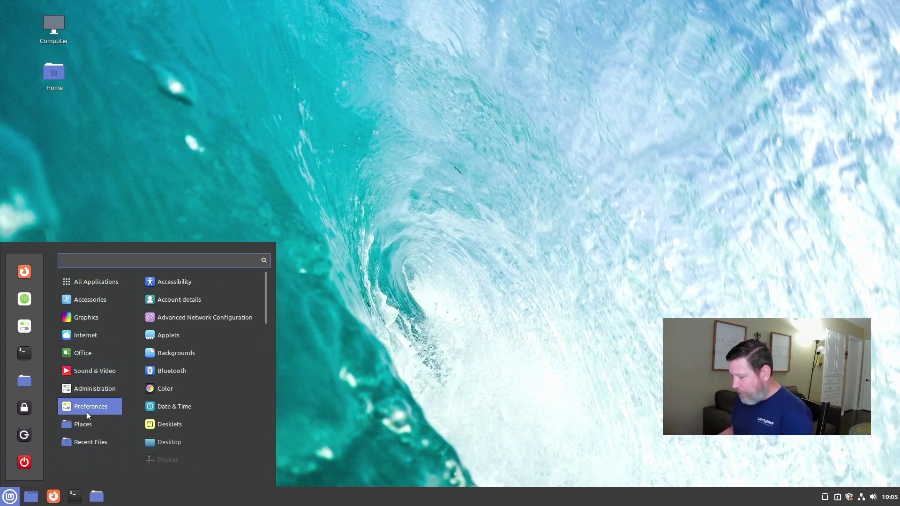
{"action": "left_click", "coordinate": [148, 425]}
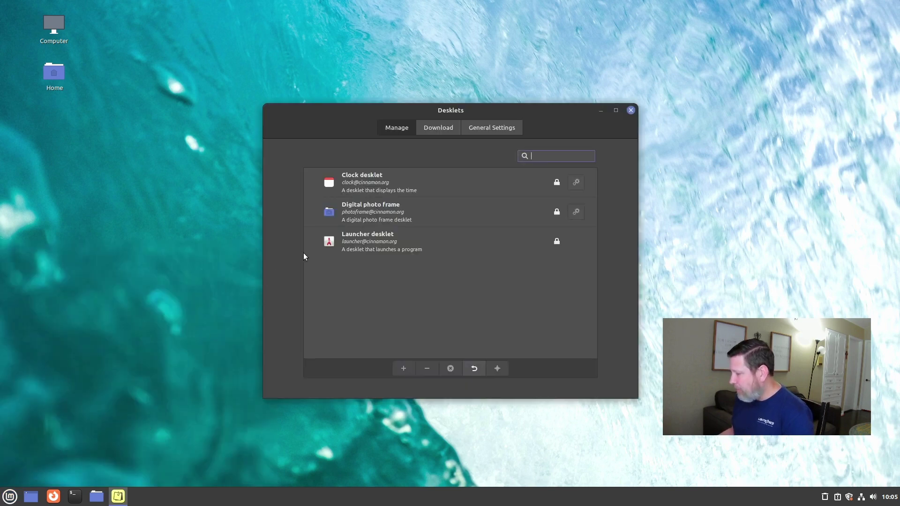
Add a Digital photo frame desklet, move it lower, then remove it
{"action": "left_click", "coordinate": [384, 186]}
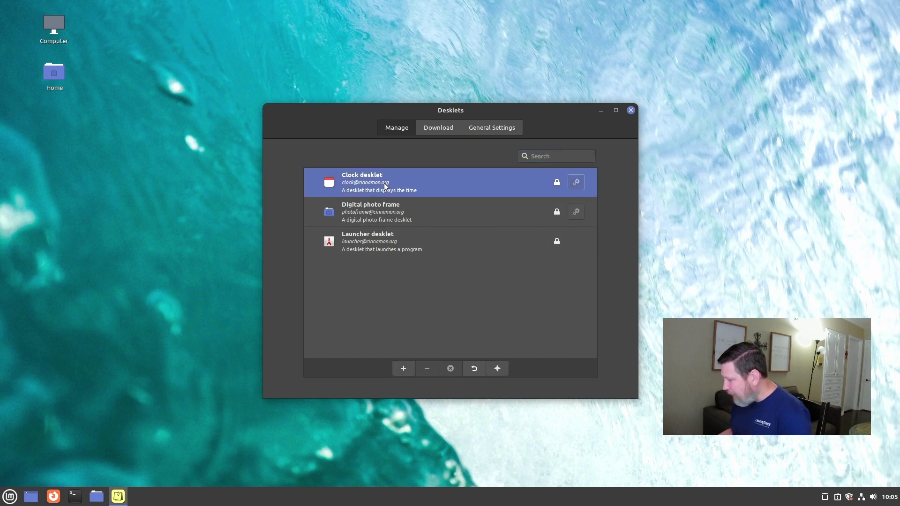
{"action": "left_click", "coordinate": [392, 218]}
{"action": "left_click", "coordinate": [403, 369]}
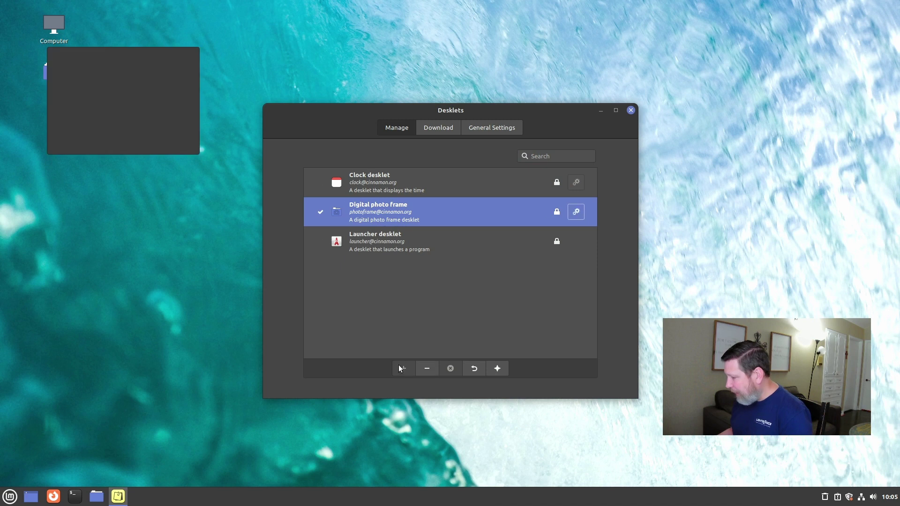
{"action": "left_click_drag", "start_coordinate": [159, 125], "coordinate": [119, 254]}
{"action": "right_click", "coordinate": [119, 256]}
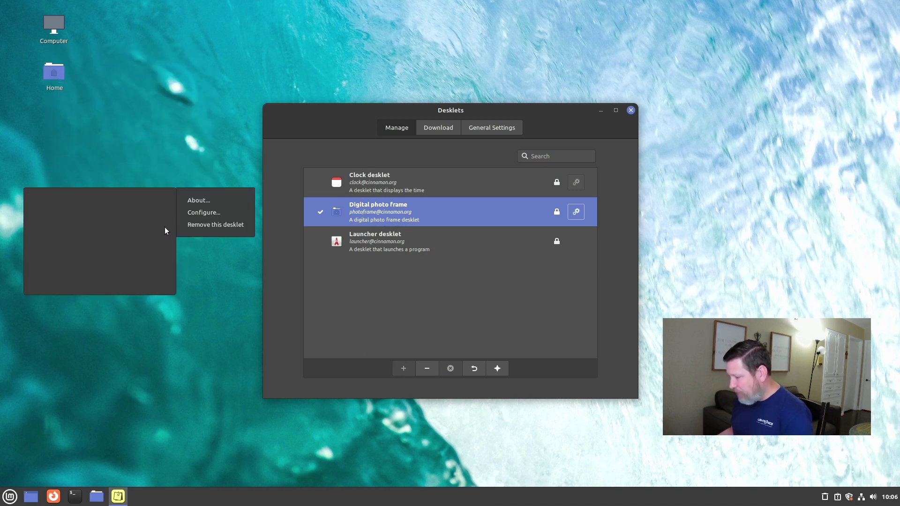
{"action": "left_click", "coordinate": [212, 225]}
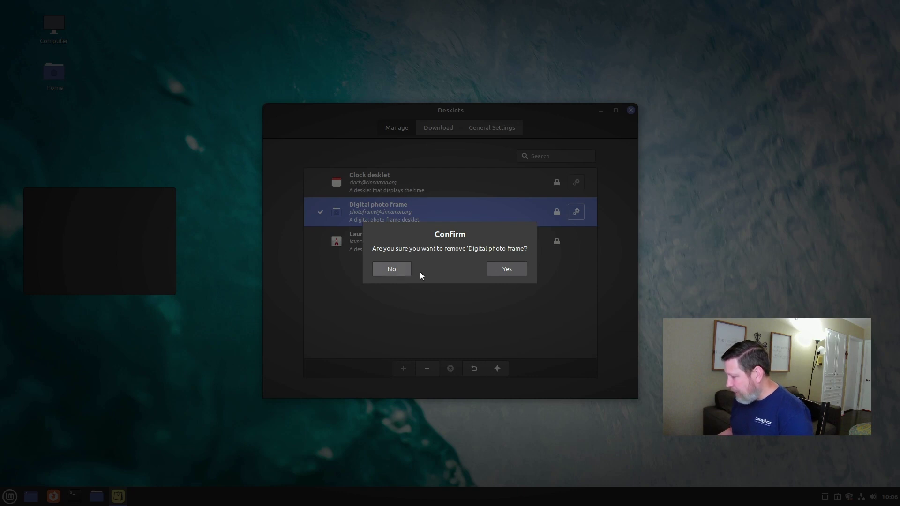
{"action": "left_click", "coordinate": [510, 268]}
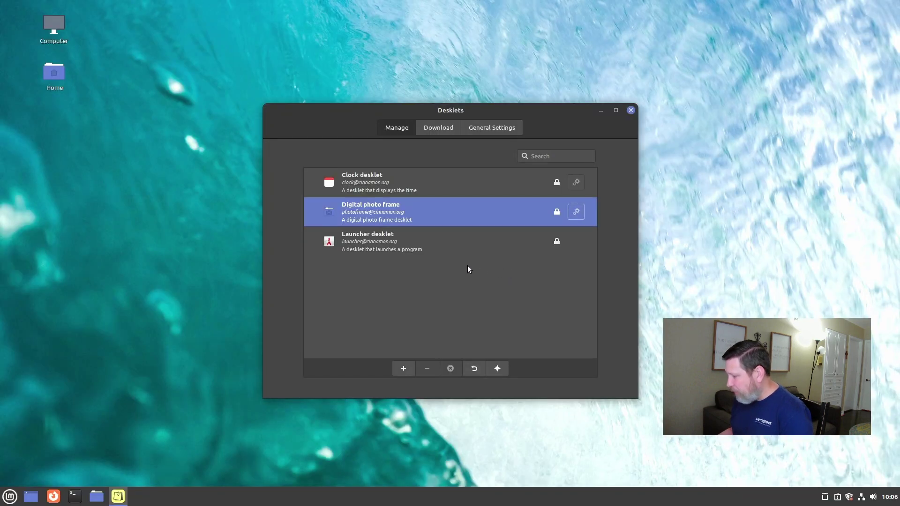
{"action": "left_click", "coordinate": [373, 186]}
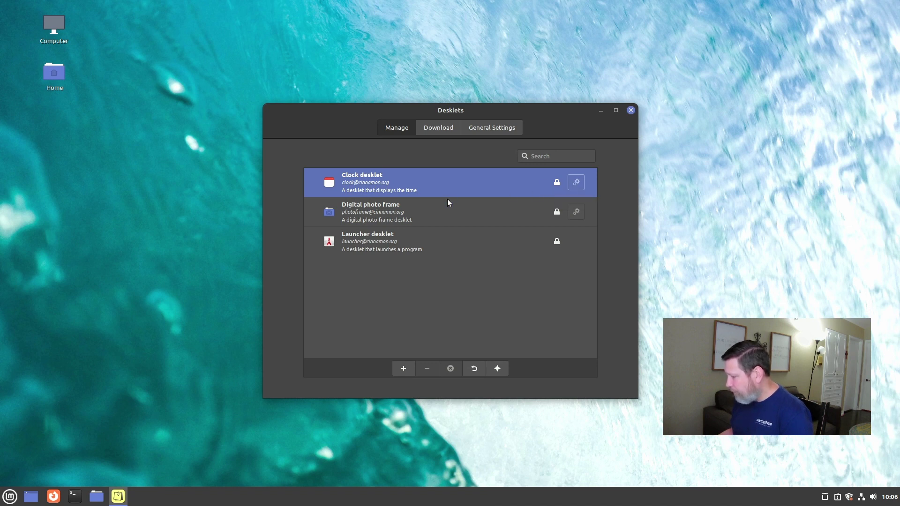
Add a Clock desklet at the top centre and set its font size to 100
{"action": "left_click", "coordinate": [404, 368]}
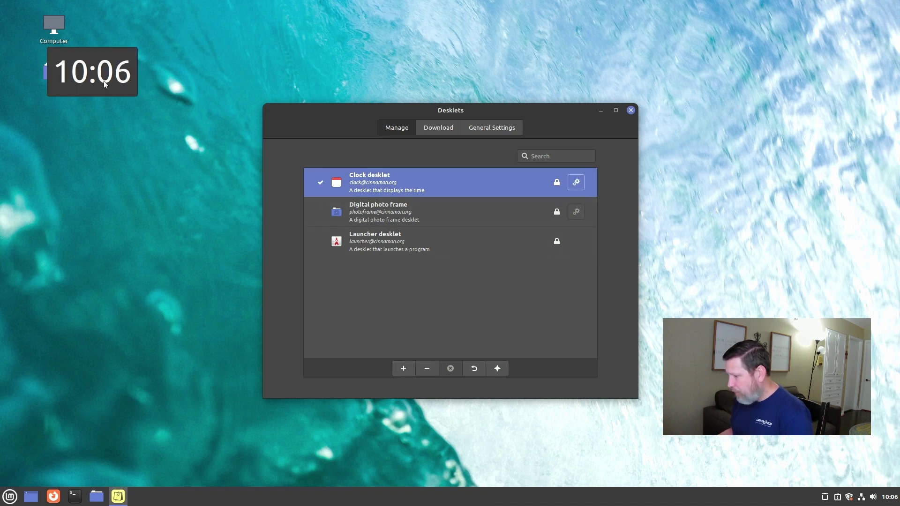
{"action": "left_click_drag", "start_coordinate": [122, 80], "coordinate": [499, 54]}
{"action": "left_click", "coordinate": [572, 184]}
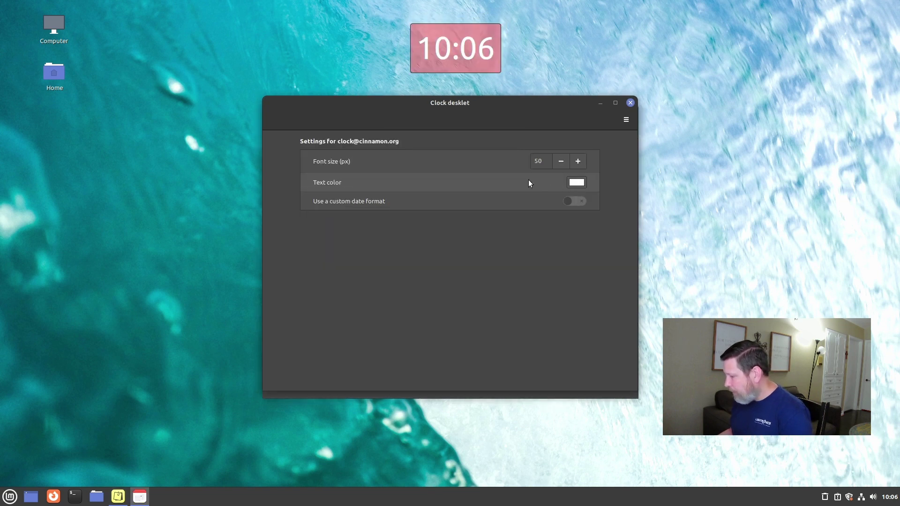
{"action": "left_click", "coordinate": [578, 162]}
{"action": "left_click", "coordinate": [578, 161]}
{"action": "left_click", "coordinate": [577, 162]}
{"action": "left_click", "coordinate": [578, 161]}
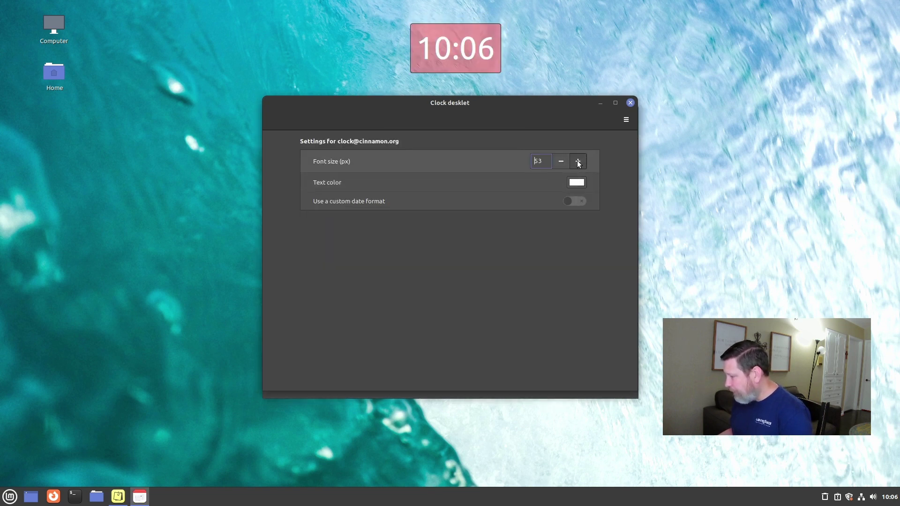
{"action": "double_click", "coordinate": [538, 164]}
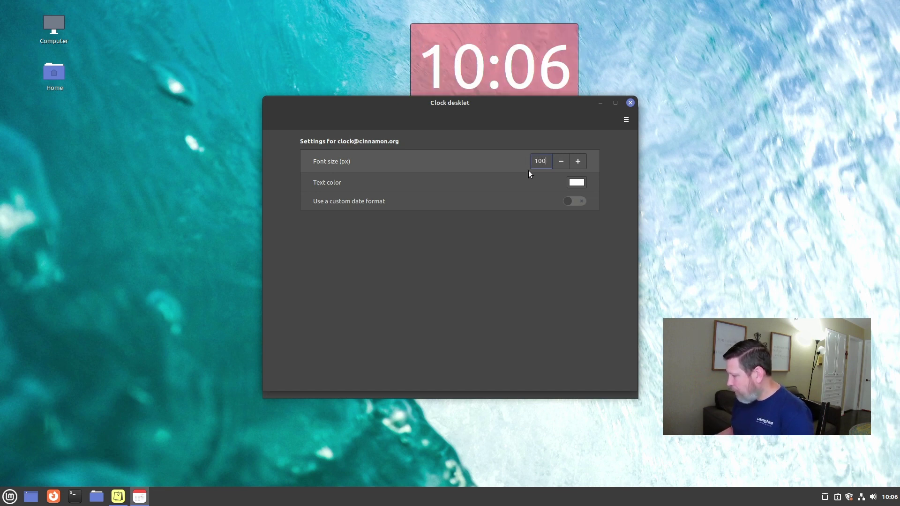
Make the clock text purple and toggle the custom date format on then off
{"action": "left_click_drag", "start_coordinate": [488, 107], "coordinate": [476, 162]}
{"action": "left_click", "coordinate": [569, 240]}
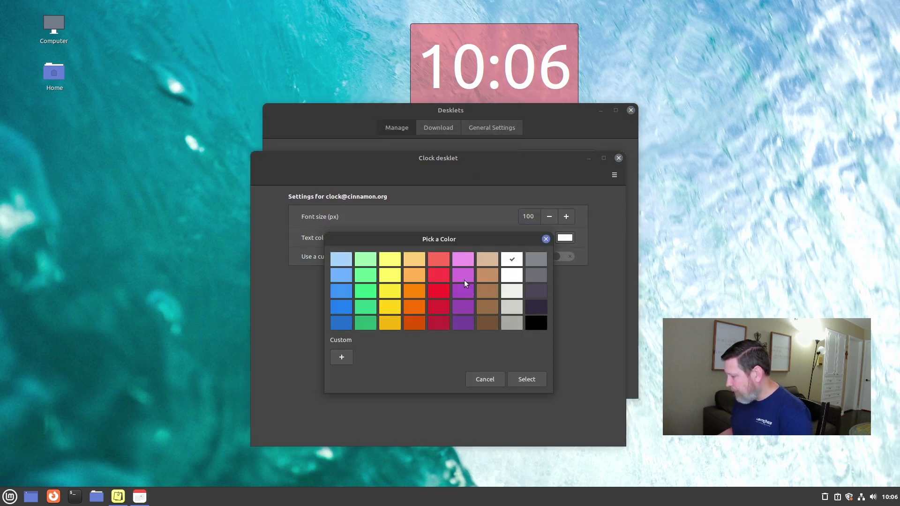
{"action": "left_click", "coordinate": [523, 379]}
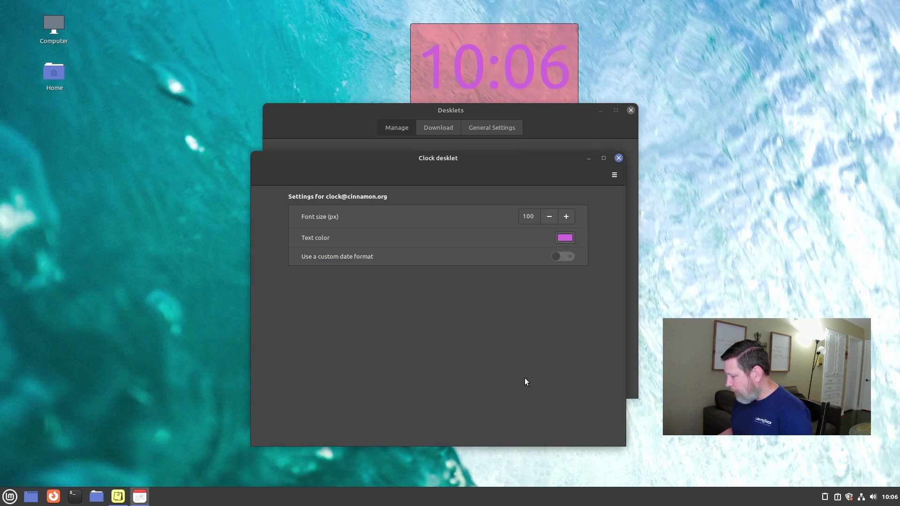
{"action": "left_click", "coordinate": [559, 255]}
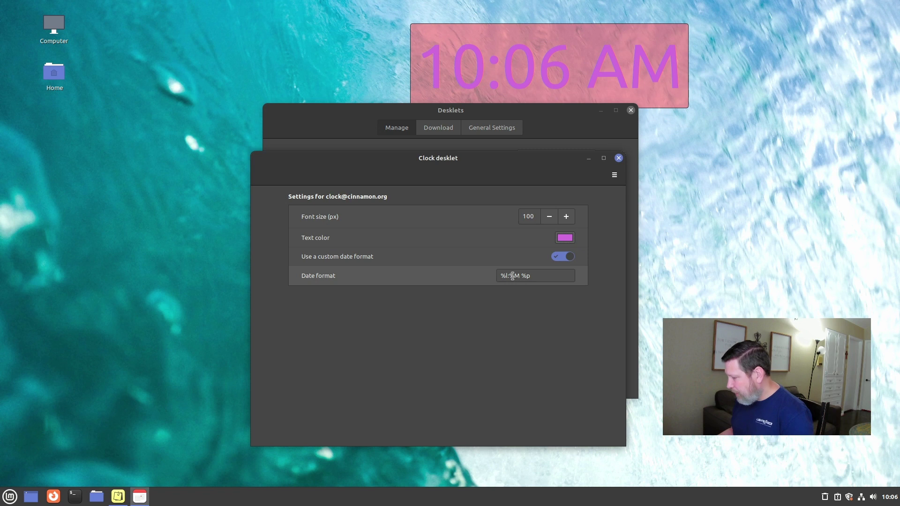
{"action": "left_click", "coordinate": [562, 256]}
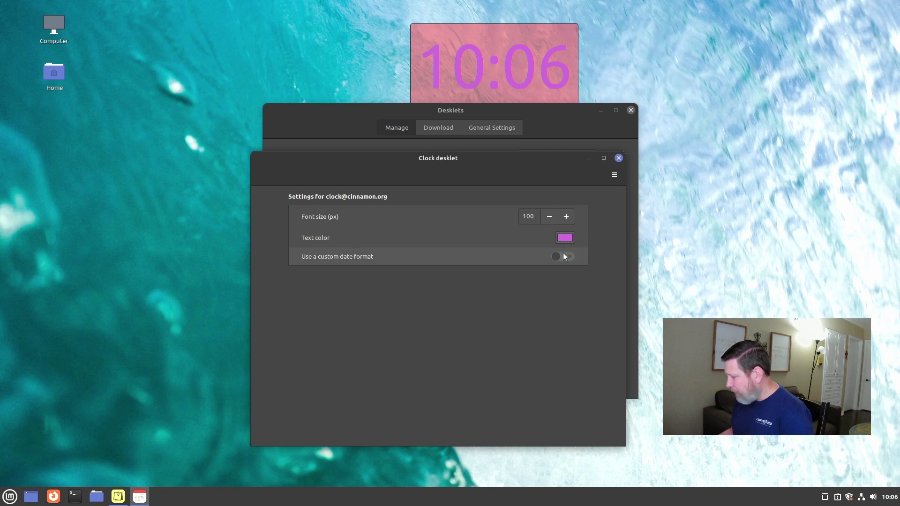
Close the clock settings and shift the purple clock slightly left
{"action": "left_click", "coordinate": [619, 158]}
{"action": "left_click_drag", "start_coordinate": [552, 115], "coordinate": [558, 165]}
{"action": "left_click_drag", "start_coordinate": [464, 42], "coordinate": [417, 42]}
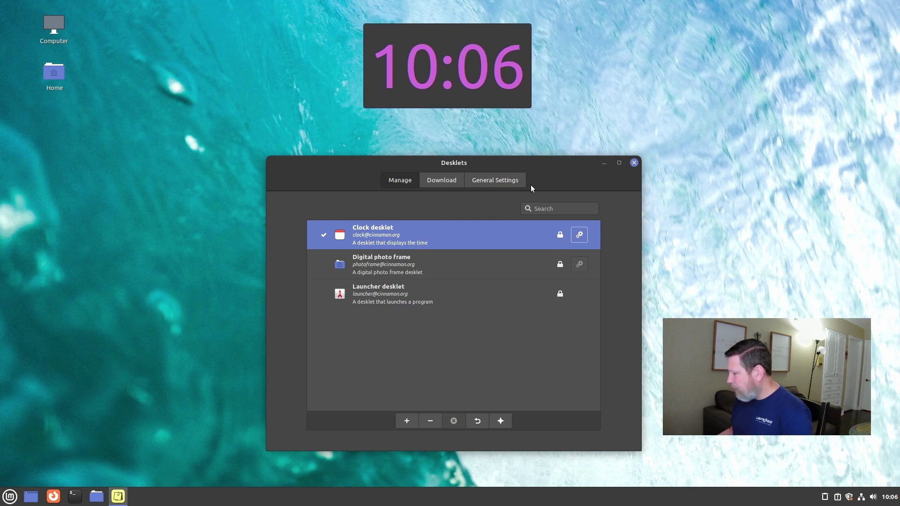
Add a Launcher desklet, test it by opening System Settings, then remove it
{"action": "left_click", "coordinate": [412, 293]}
{"action": "left_click", "coordinate": [402, 416]}
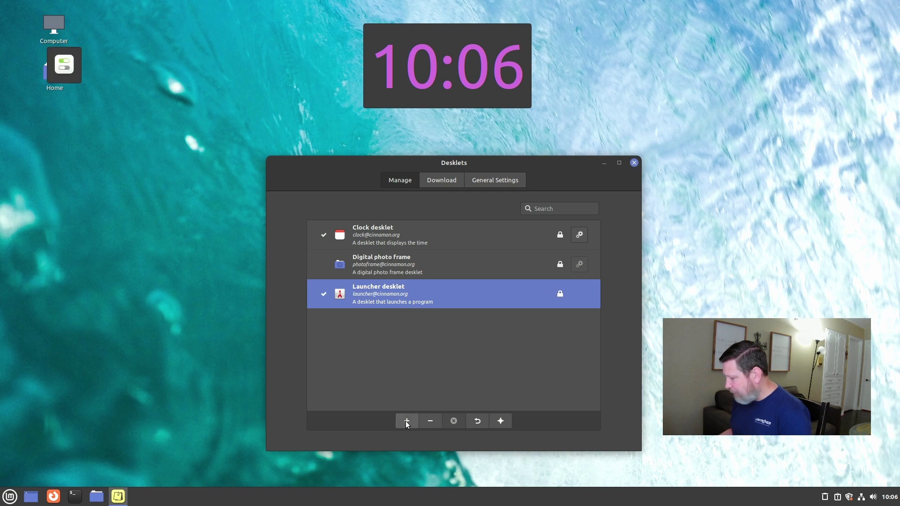
{"action": "left_click_drag", "start_coordinate": [71, 60], "coordinate": [49, 159]}
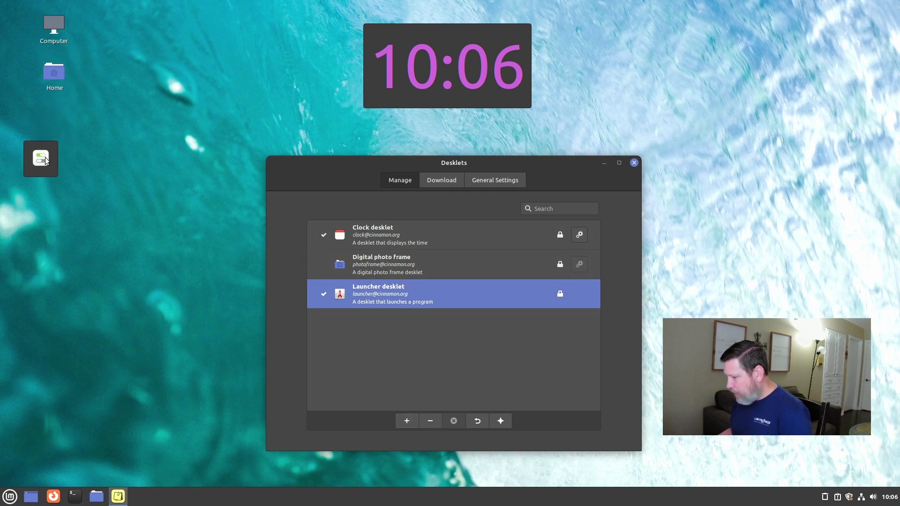
{"action": "left_click", "coordinate": [45, 157]}
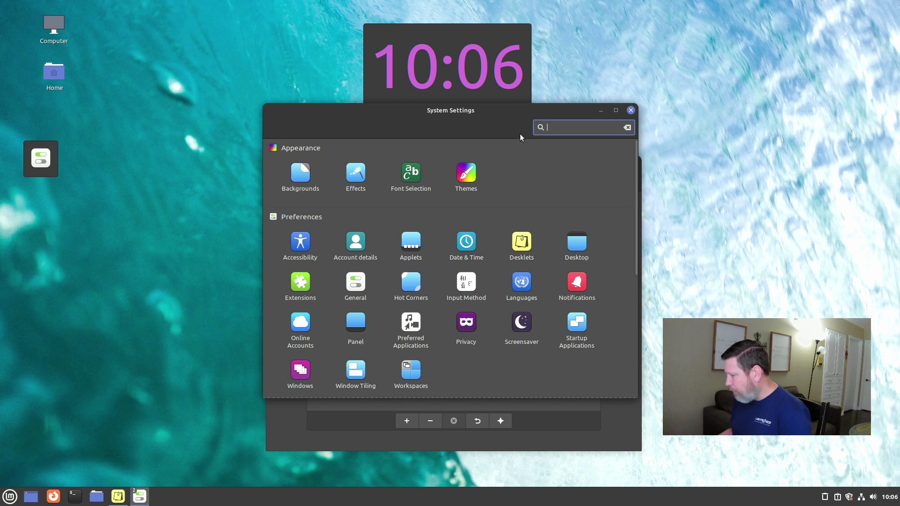
{"action": "left_click", "coordinate": [631, 111]}
{"action": "right_click", "coordinate": [40, 163]}
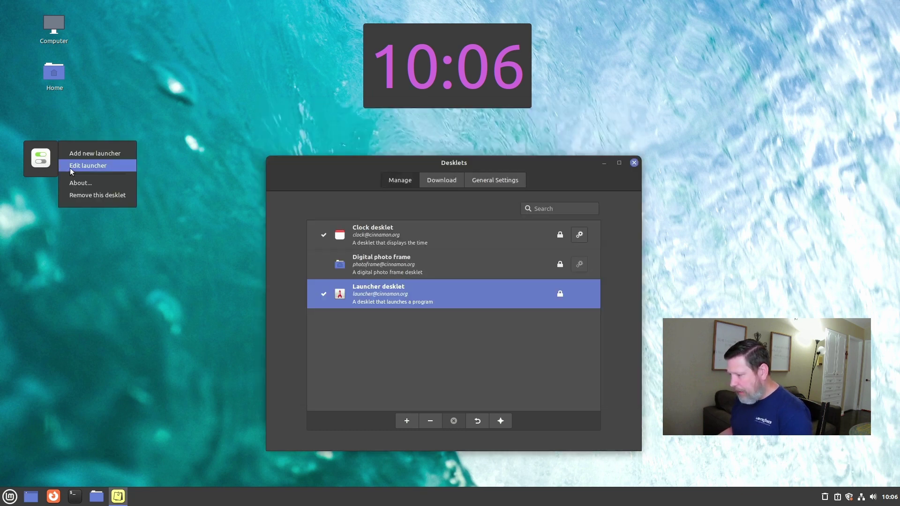
{"action": "left_click", "coordinate": [78, 197]}
{"action": "left_click", "coordinate": [504, 268]}
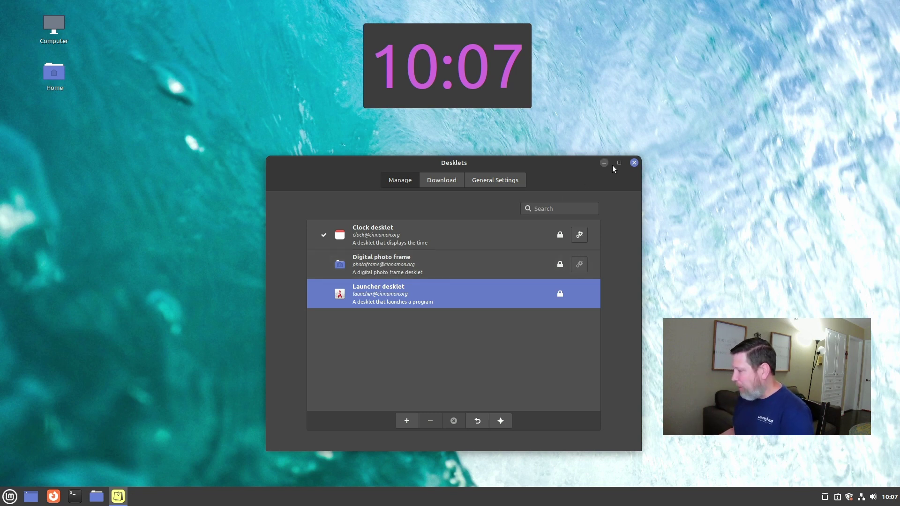
{"action": "left_click", "coordinate": [446, 183]}
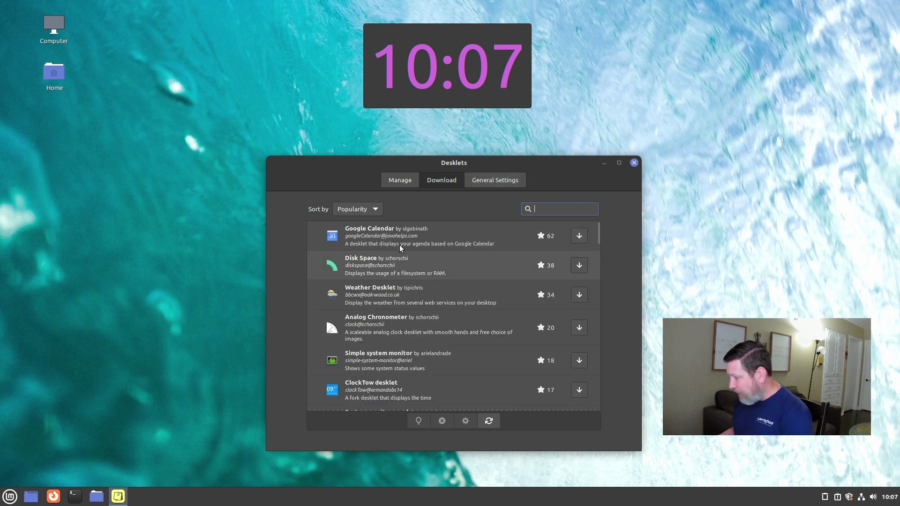
{"action": "left_click_drag", "start_coordinate": [333, 170], "coordinate": [282, 136]}
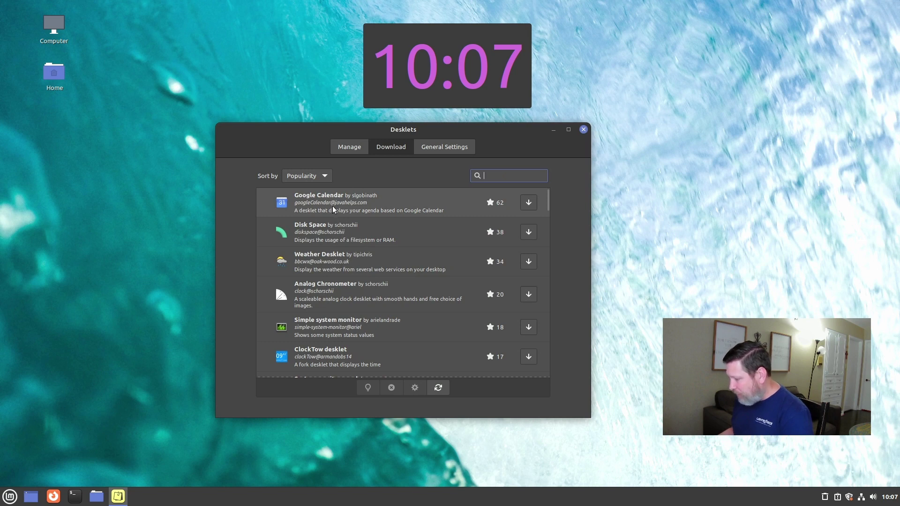
{"action": "scroll", "coordinate": [329, 331], "scroll_direction": "down", "scroll_amount": 10}
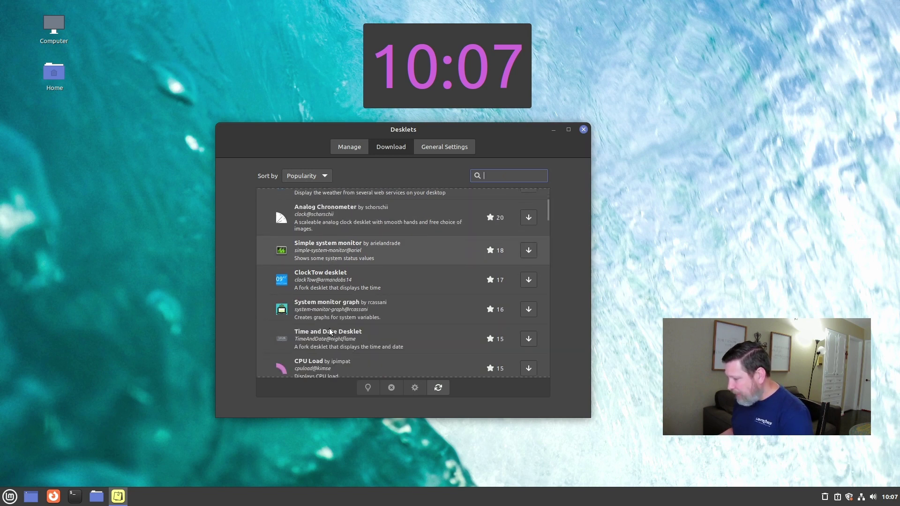
{"action": "scroll", "coordinate": [338, 289], "scroll_direction": "down", "scroll_amount": 7}
{"action": "scroll", "coordinate": [336, 283], "scroll_direction": "up", "scroll_amount": 2}
{"action": "scroll", "coordinate": [336, 283], "scroll_direction": "down", "scroll_amount": 7}
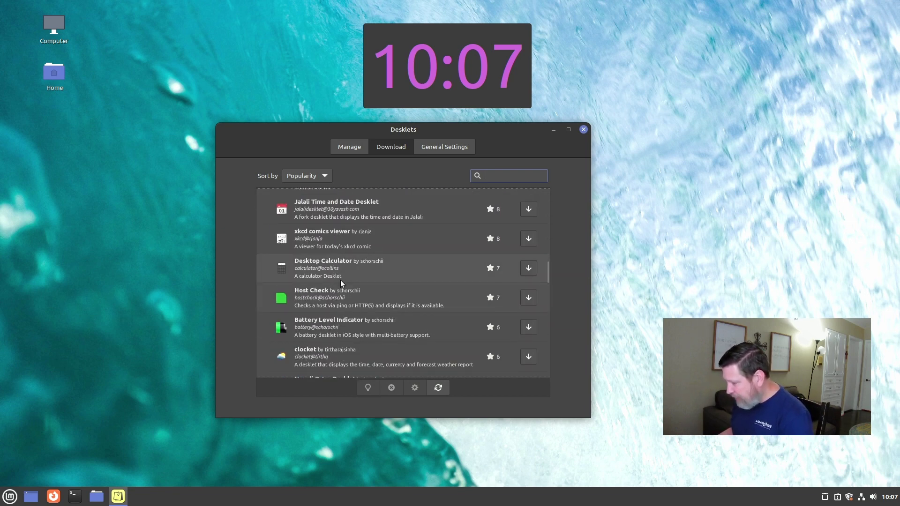
{"action": "scroll", "coordinate": [341, 279], "scroll_direction": "down", "scroll_amount": 3}
{"action": "scroll", "coordinate": [365, 259], "scroll_direction": "down", "scroll_amount": 3}
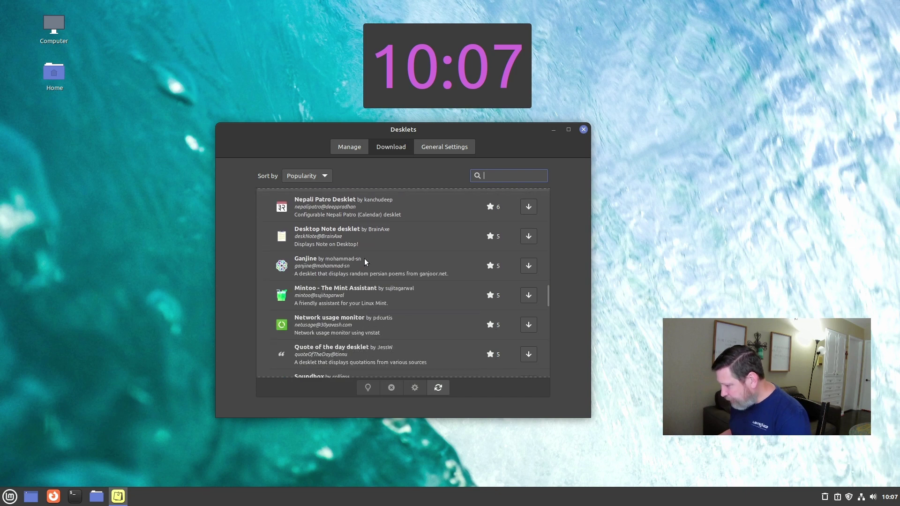
{"action": "scroll", "coordinate": [363, 262], "scroll_direction": "down", "scroll_amount": 2}
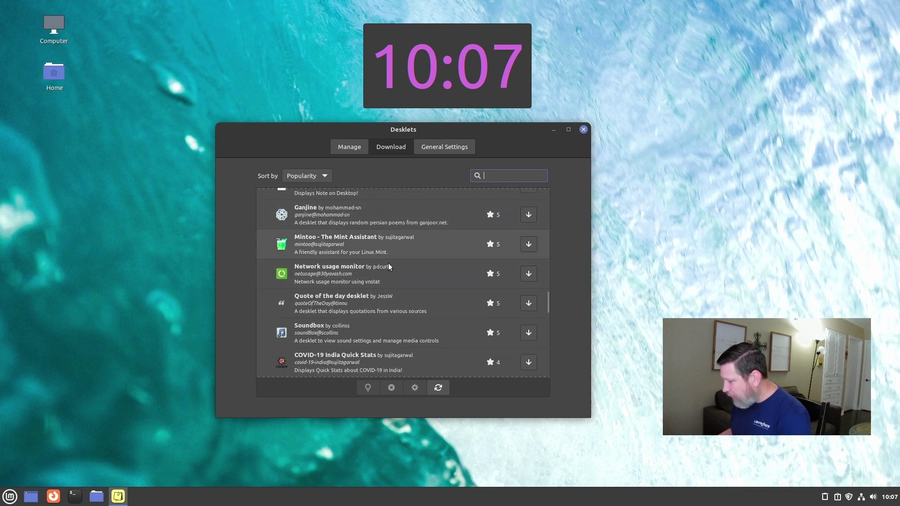
{"action": "scroll", "coordinate": [384, 297], "scroll_direction": "down", "scroll_amount": 3}
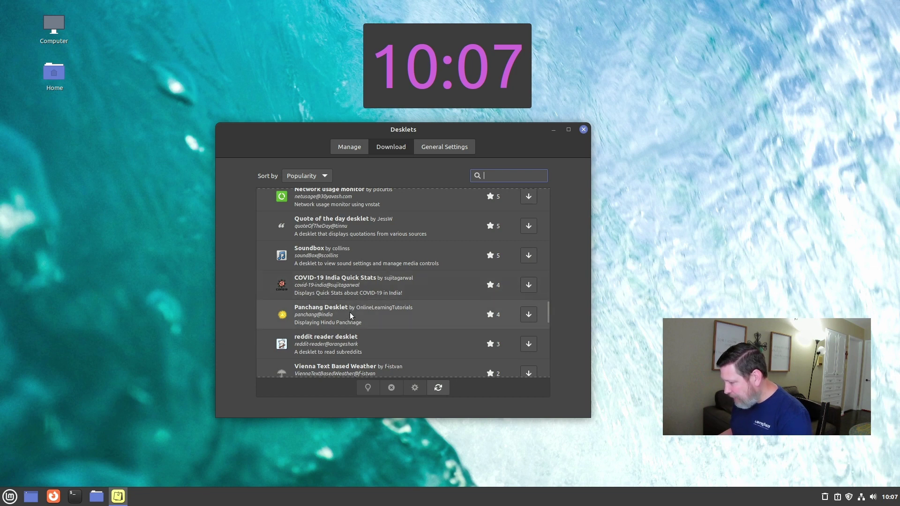
{"action": "scroll", "coordinate": [350, 313], "scroll_direction": "down", "scroll_amount": 2}
{"action": "scroll", "coordinate": [350, 313], "scroll_direction": "down", "scroll_amount": 3}
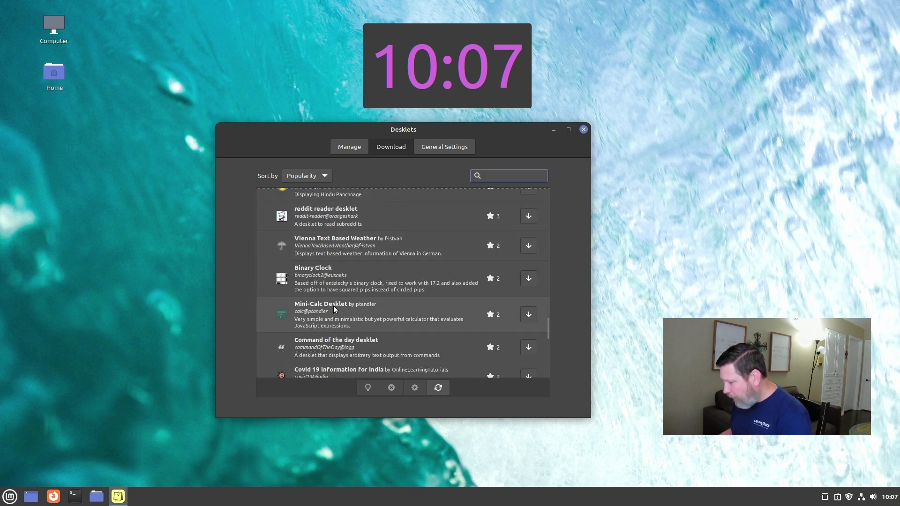
{"action": "scroll", "coordinate": [332, 305], "scroll_direction": "down", "scroll_amount": 12}
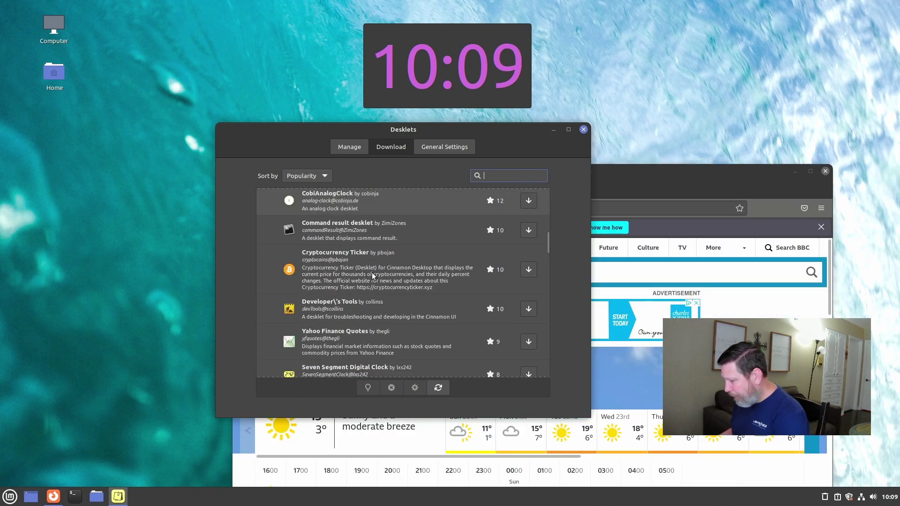
{"action": "scroll", "coordinate": [368, 281], "scroll_direction": "down", "scroll_amount": 1}
{"action": "scroll", "coordinate": [363, 283], "scroll_direction": "up", "scroll_amount": 6}
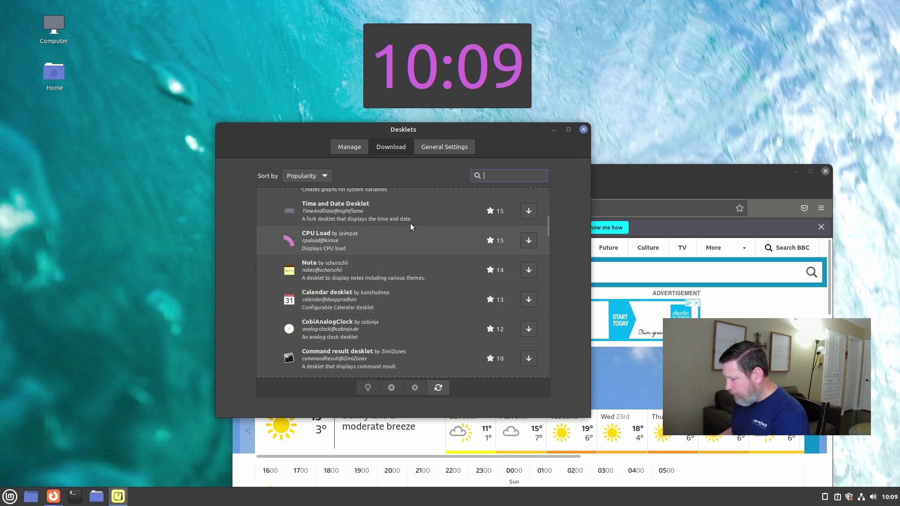
Download the CPU Load desklet and place it at the desktop's top-right corner
{"action": "left_click", "coordinate": [528, 240]}
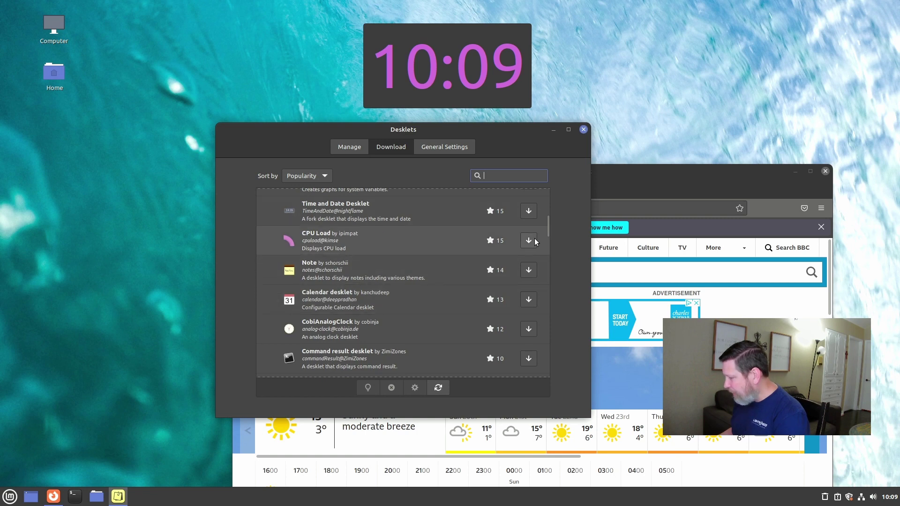
{"action": "left_click", "coordinate": [359, 145]}
{"action": "left_click", "coordinate": [385, 205]}
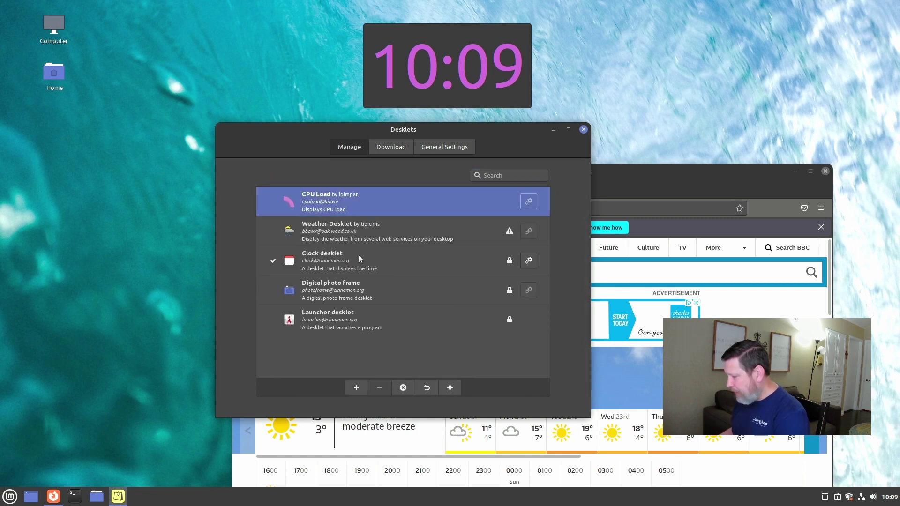
{"action": "left_click", "coordinate": [355, 388]}
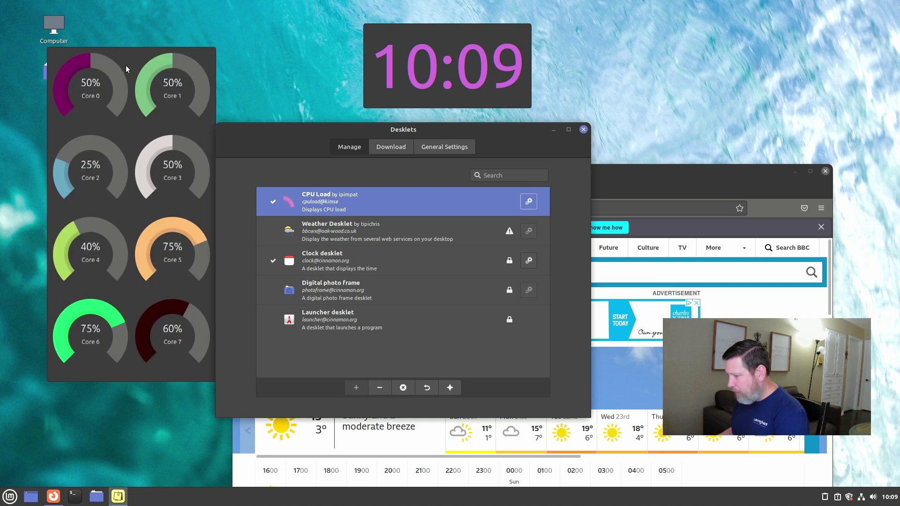
{"action": "left_click_drag", "start_coordinate": [132, 68], "coordinate": [800, 33]}
{"action": "left_click_drag", "start_coordinate": [656, 171], "coordinate": [429, 151]}
{"action": "left_click", "coordinate": [501, 129]}
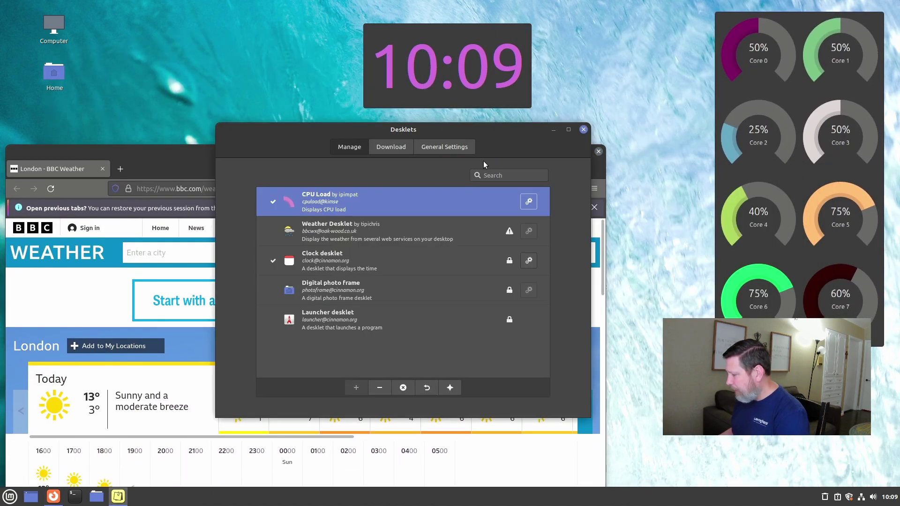
Toggle the CPU Load desklet's Show background and Hide decorations options, ending with both shown
{"action": "left_click", "coordinate": [523, 203]}
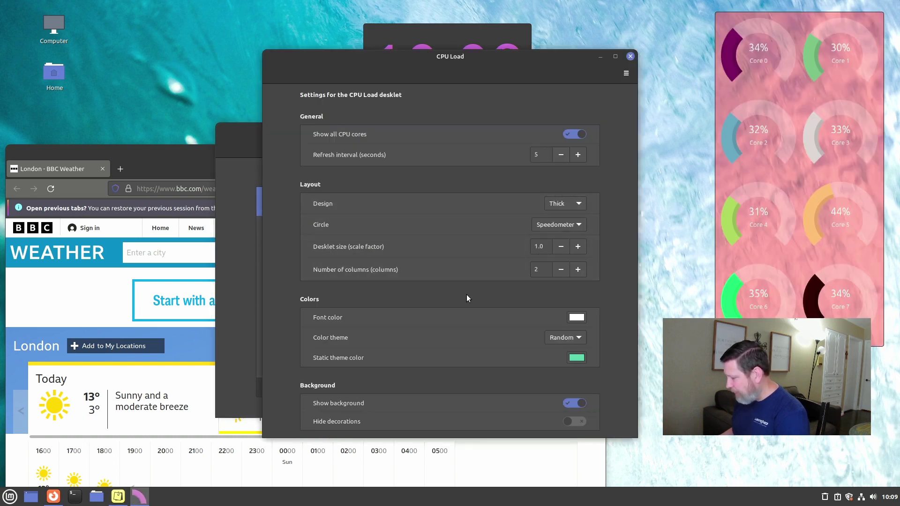
{"action": "left_click", "coordinate": [570, 406]}
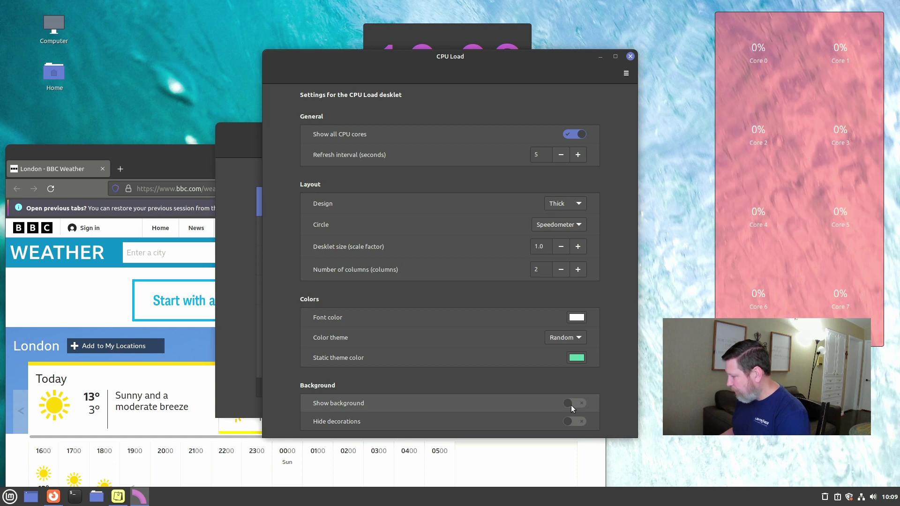
{"action": "left_click", "coordinate": [571, 404]}
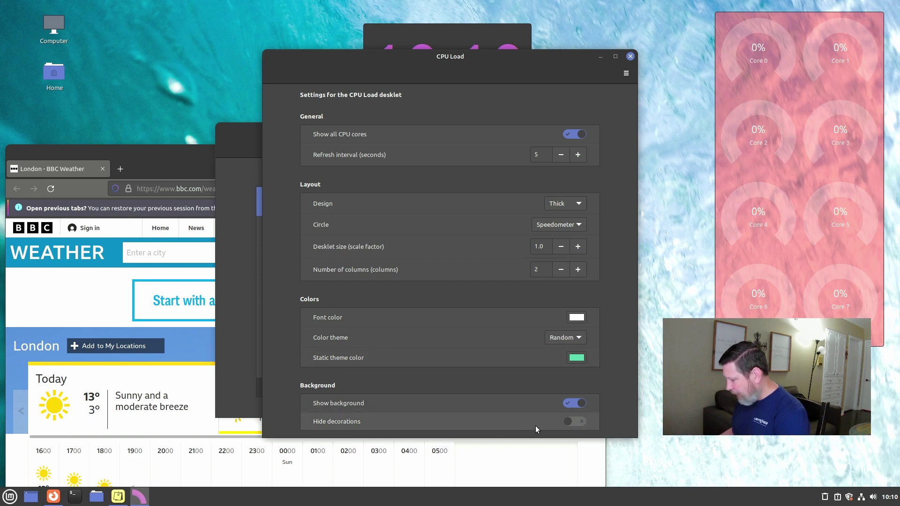
{"action": "left_click", "coordinate": [569, 423]}
{"action": "left_click", "coordinate": [630, 57]}
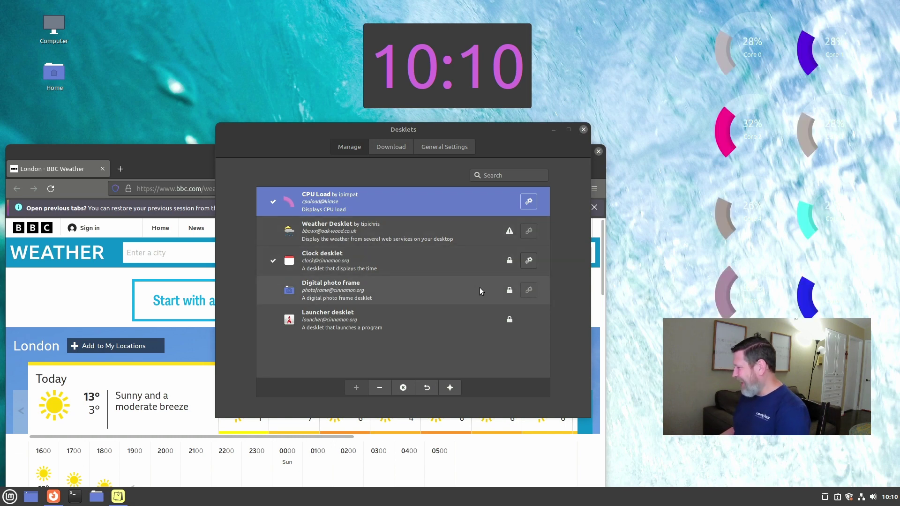
{"action": "left_click", "coordinate": [528, 202]}
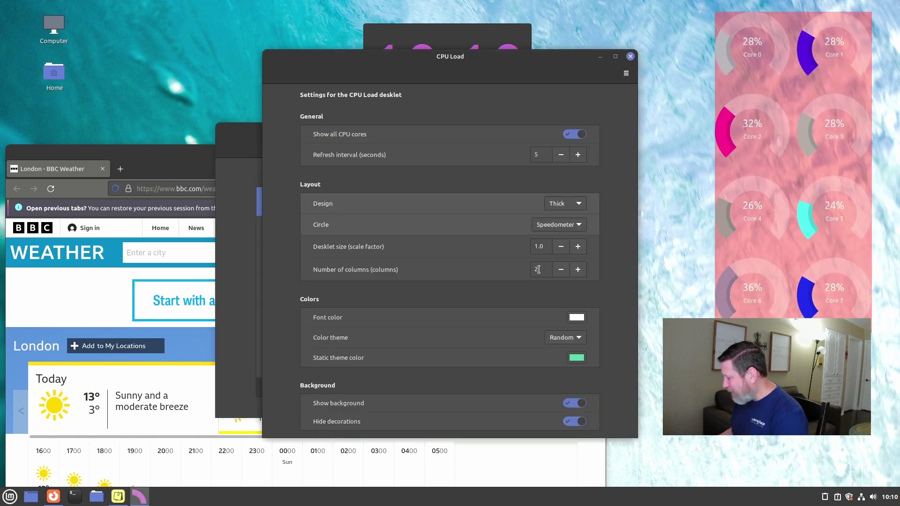
{"action": "left_click", "coordinate": [579, 422]}
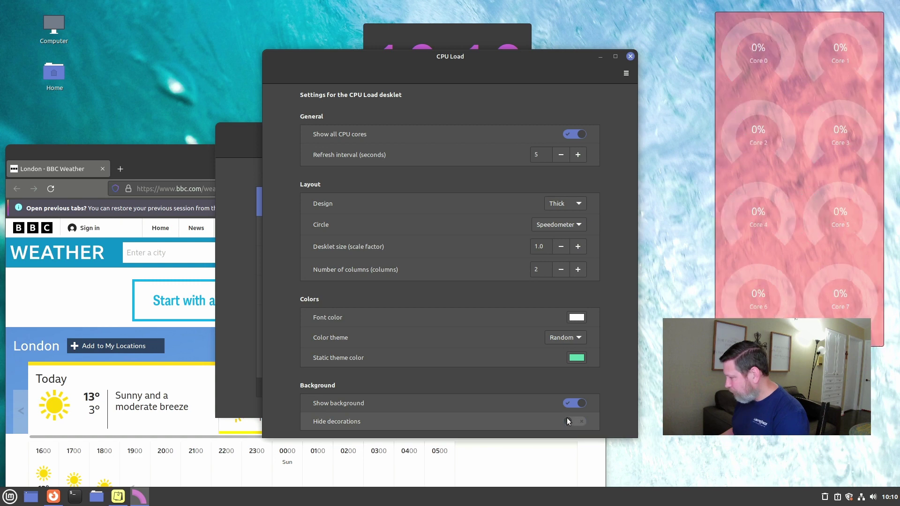
{"action": "left_click", "coordinate": [630, 56]}
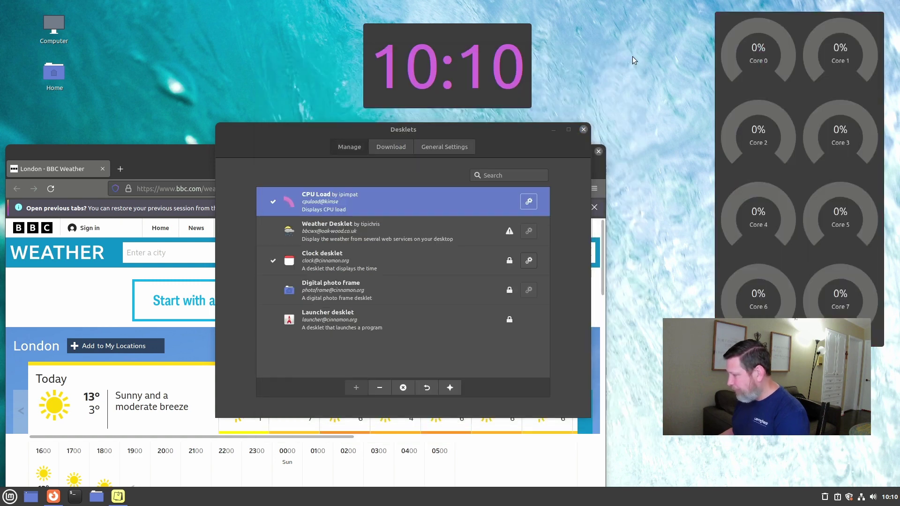
Remove the CPU Load desklet, close the desklets manager and weather browser, and open System Reports
{"action": "left_click", "coordinate": [377, 389]}
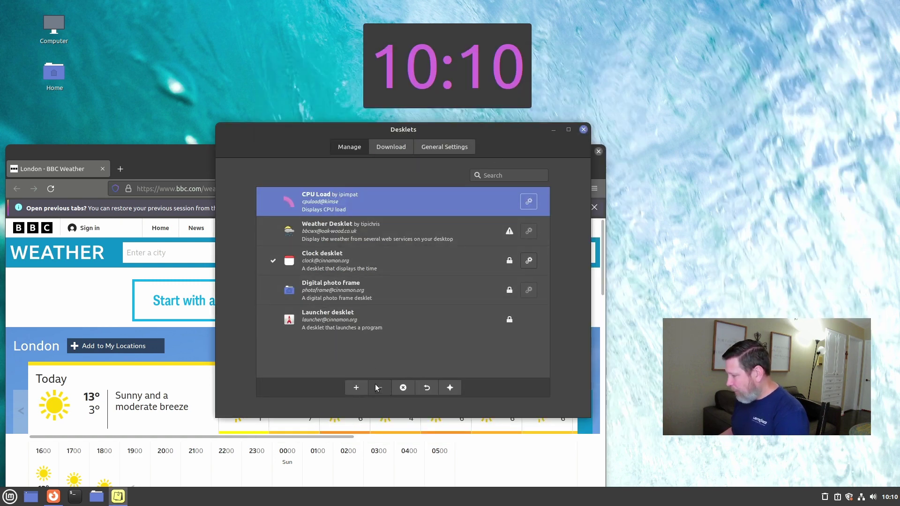
{"action": "left_click", "coordinate": [583, 129]}
{"action": "left_click_drag", "start_coordinate": [481, 162], "coordinate": [568, 35]}
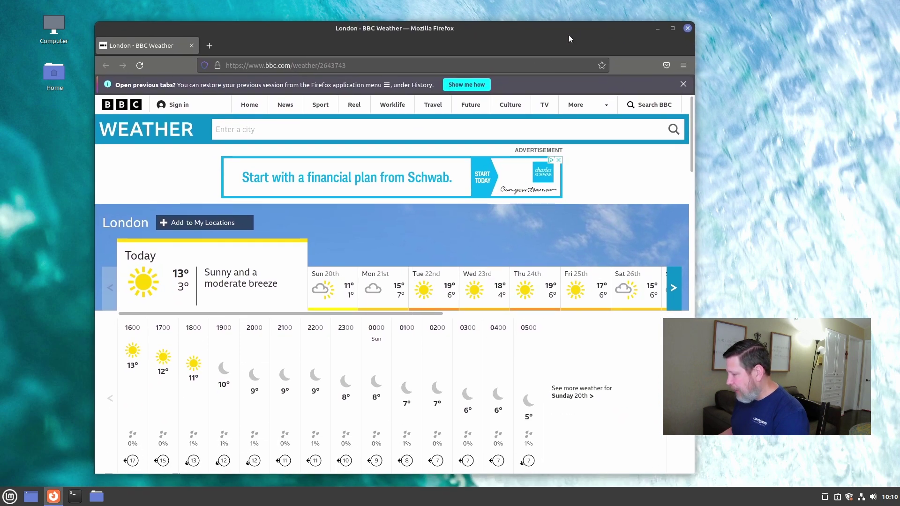
{"action": "left_click", "coordinate": [687, 28]}
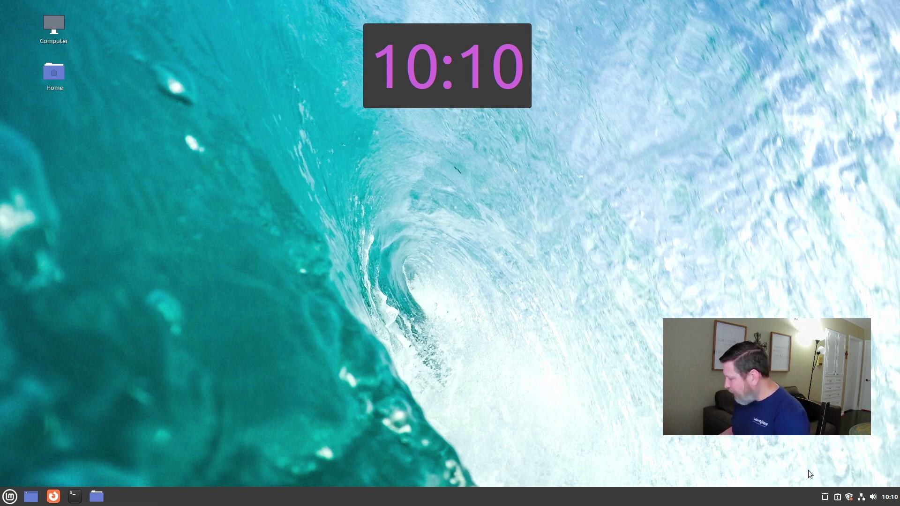
{"action": "left_click", "coordinate": [838, 499]}
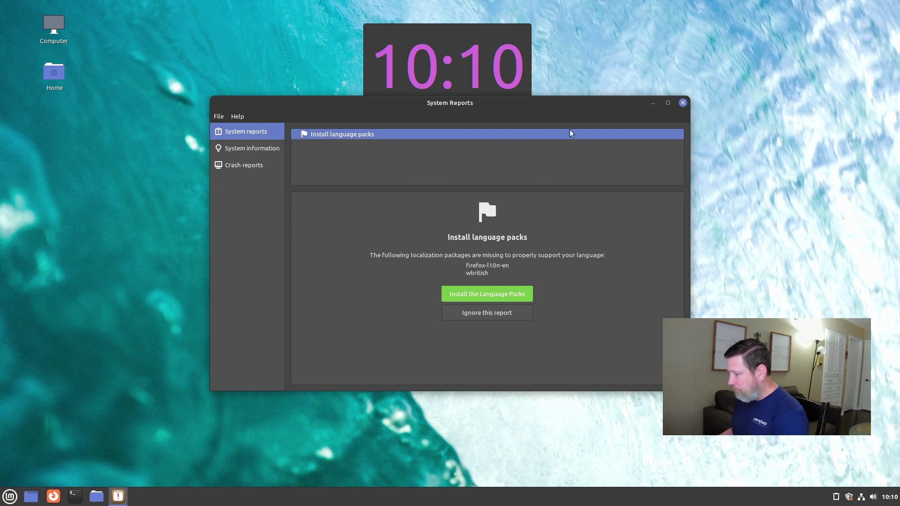
Close System Reports and remove the purple clock desklet from the desktop
{"action": "left_click", "coordinate": [682, 103]}
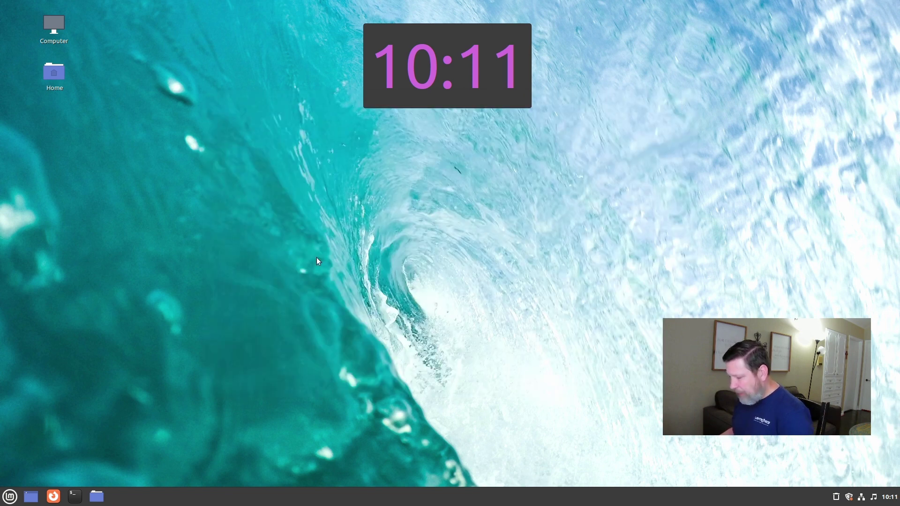
{"action": "left_click_drag", "start_coordinate": [435, 31], "coordinate": [364, 43]}
{"action": "right_click", "coordinate": [364, 43]}
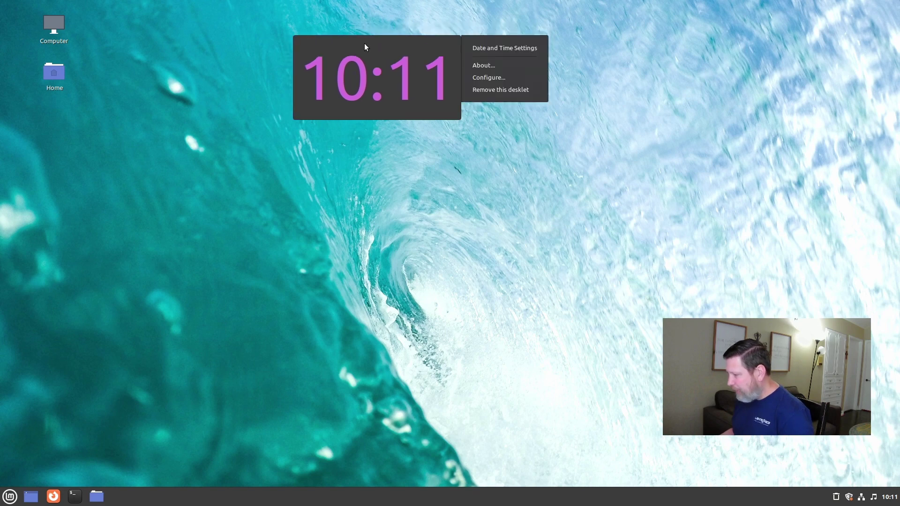
{"action": "left_click", "coordinate": [488, 89]}
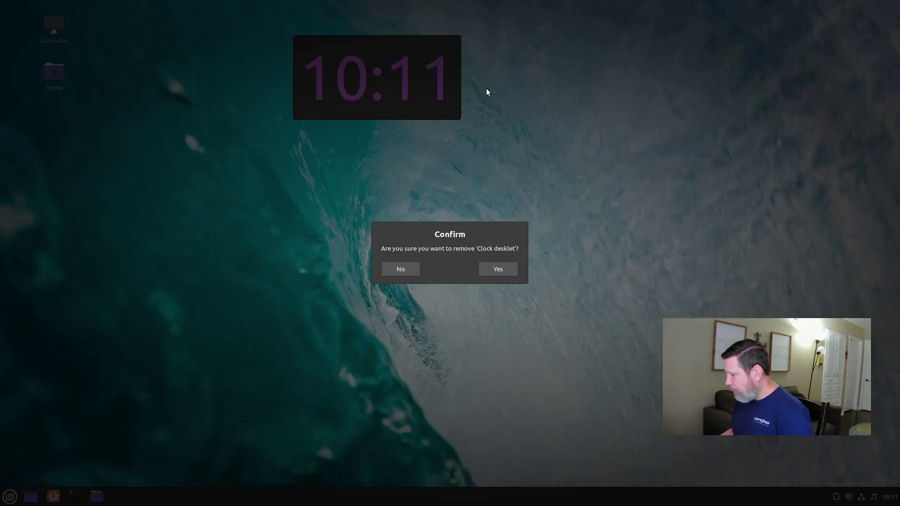
{"action": "left_click", "coordinate": [495, 268]}
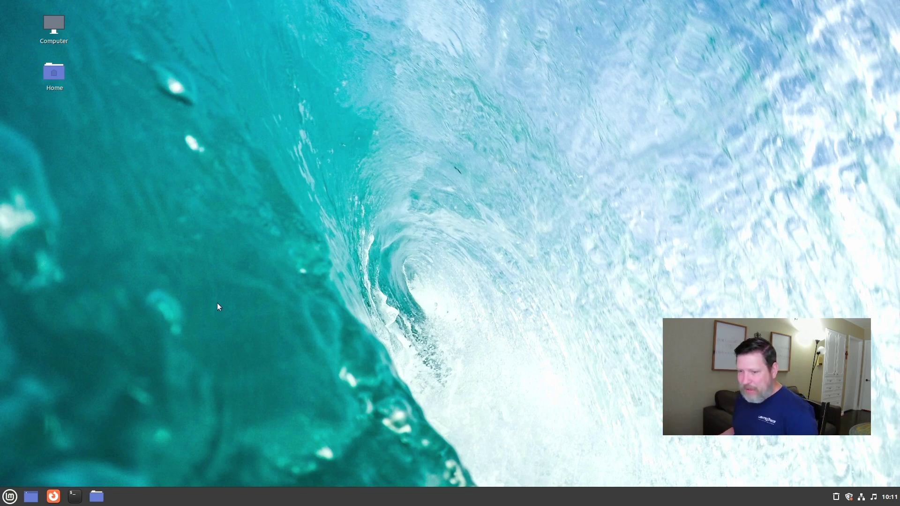
Open the Mint menu with Super, look at Internet and Office, then reopen it via the menu button
{"action": "type", "text": "12"}
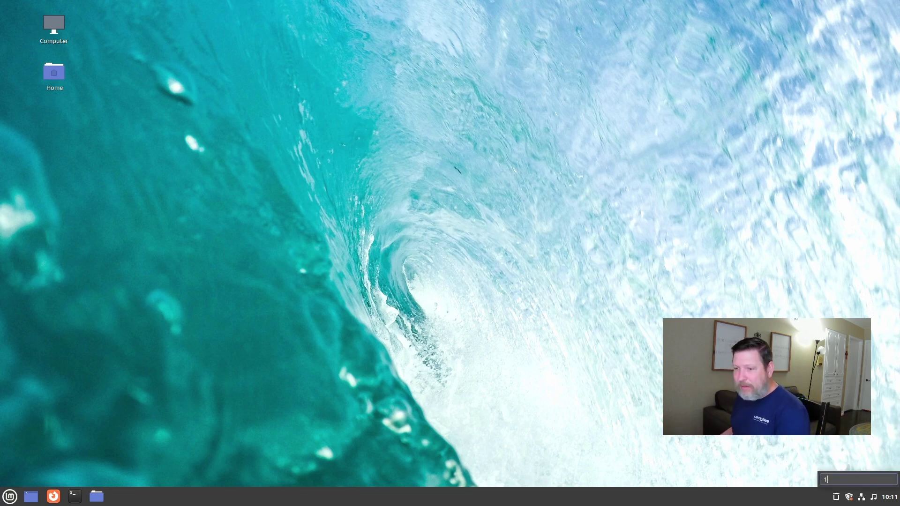
{"action": "key", "text": "super"}
{"action": "mouse_move", "coordinate": [97, 371]}
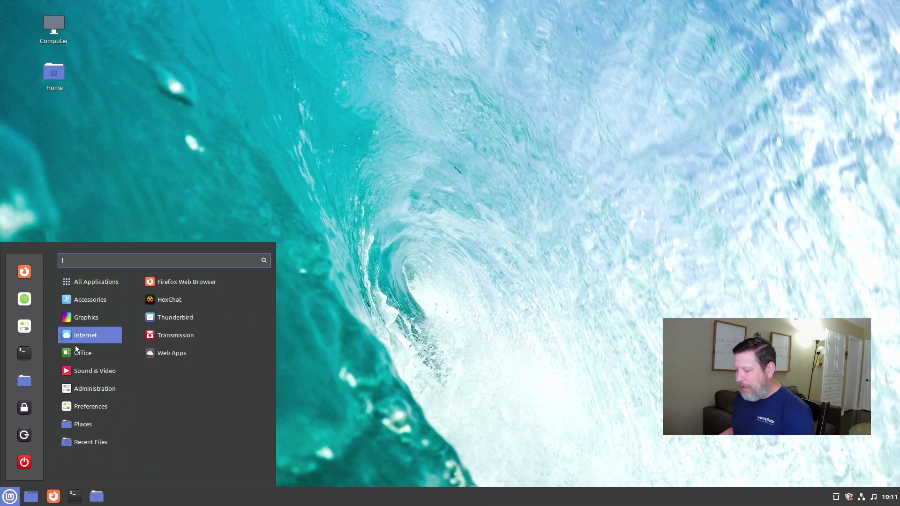
{"action": "mouse_move", "coordinate": [72, 350]}
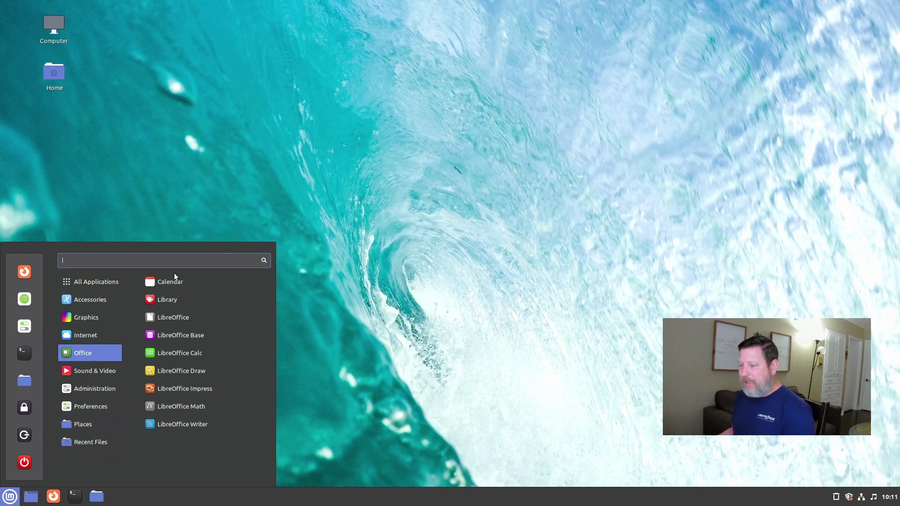
{"action": "left_click", "coordinate": [5, 497]}
{"action": "left_click", "coordinate": [5, 496]}
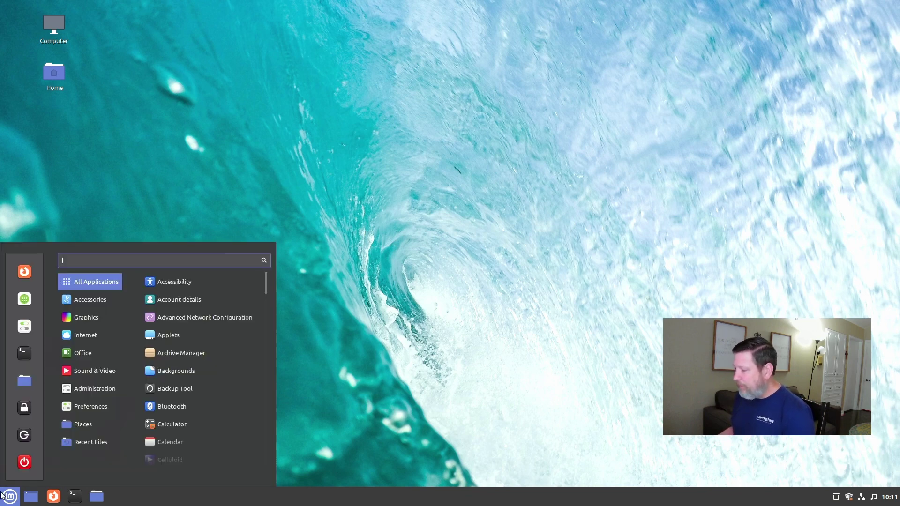